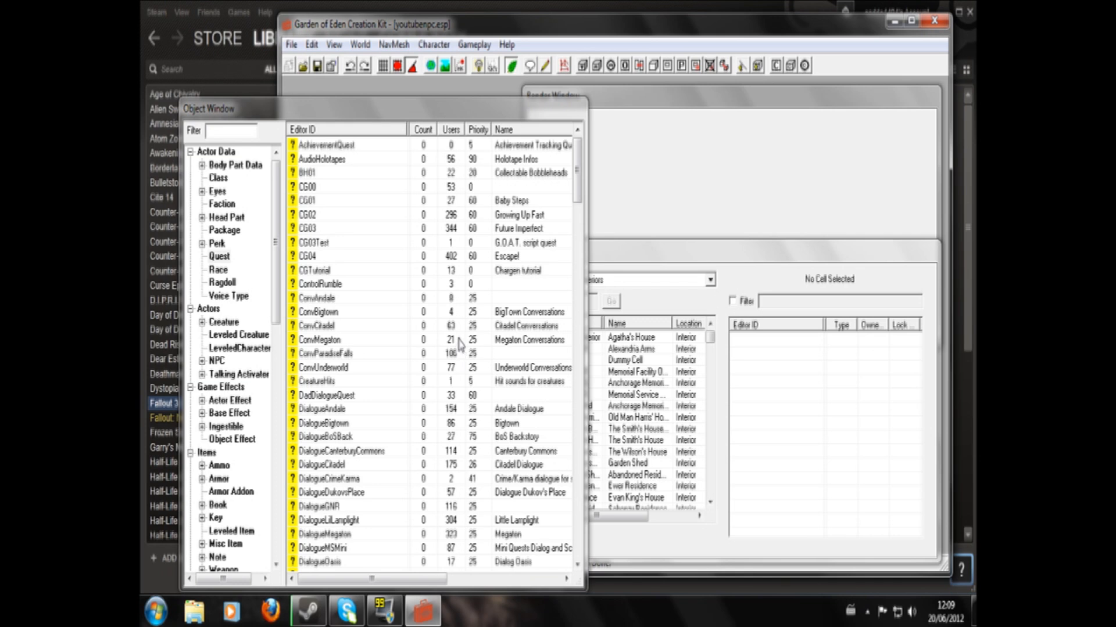
- Find the youtubedialogue quest in the quest list and open it for editing
left_click(344, 424)
scroll(344, 429, "down", 7)
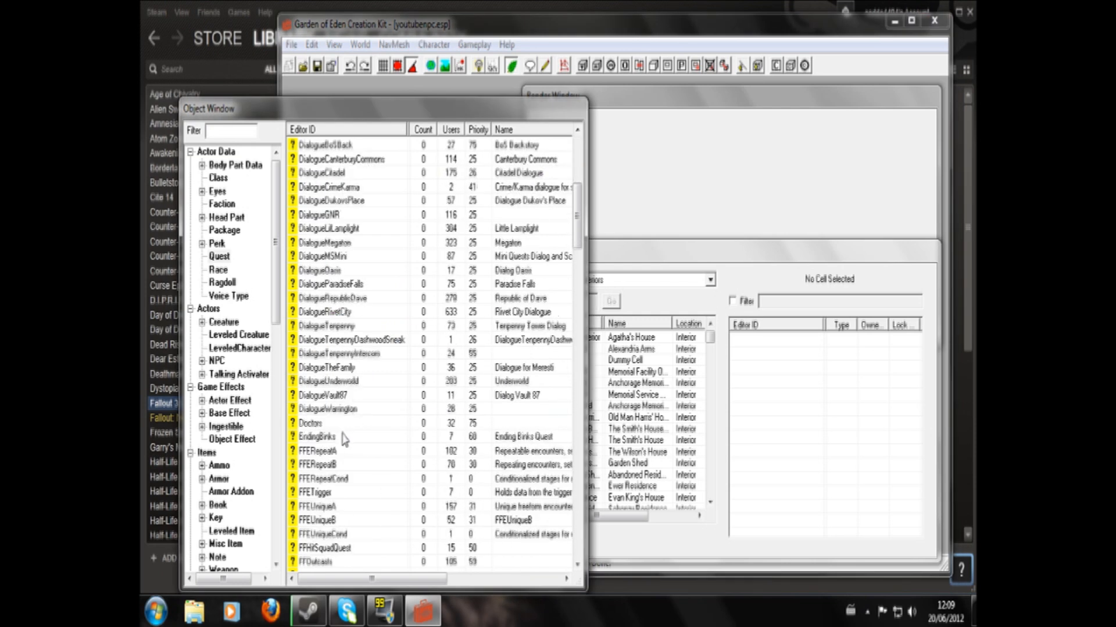
scroll(343, 435, "up", 2)
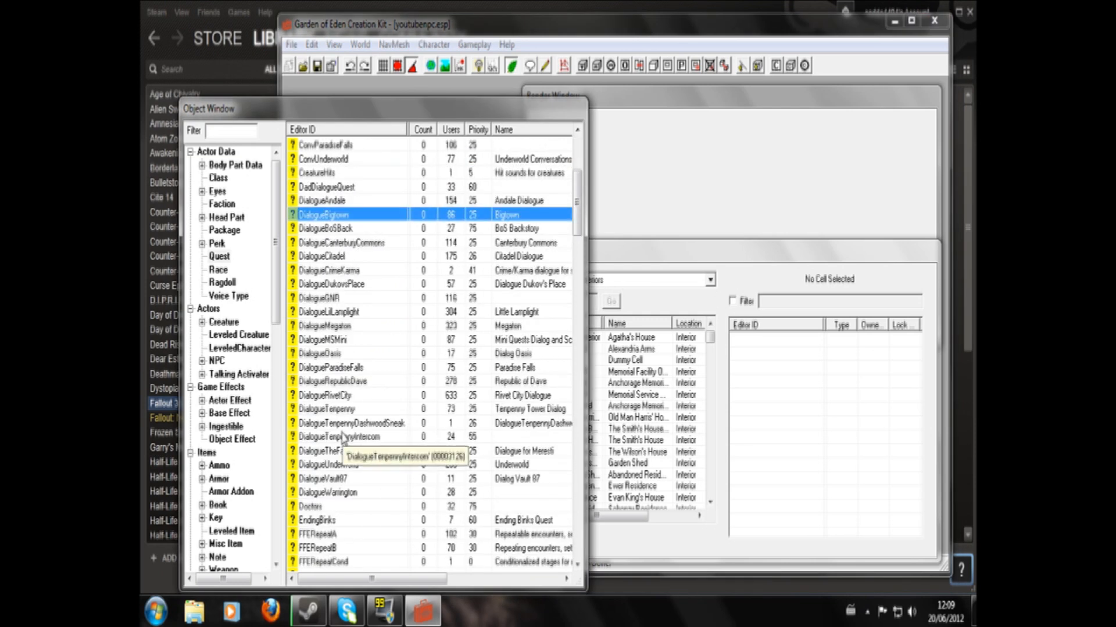
right_click(323, 370)
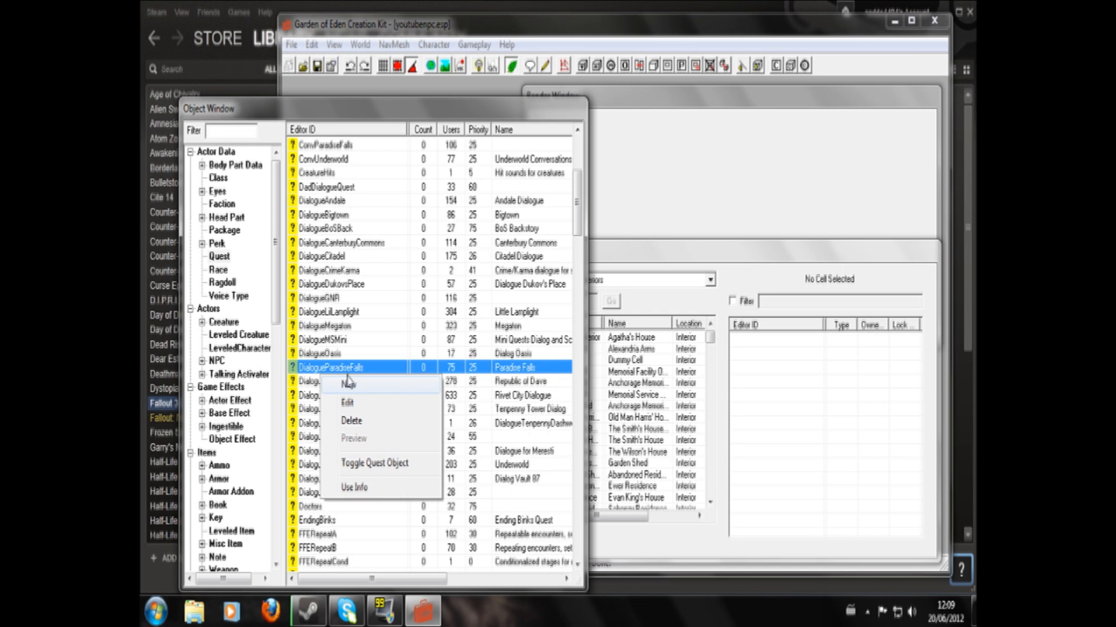
left_click(324, 354)
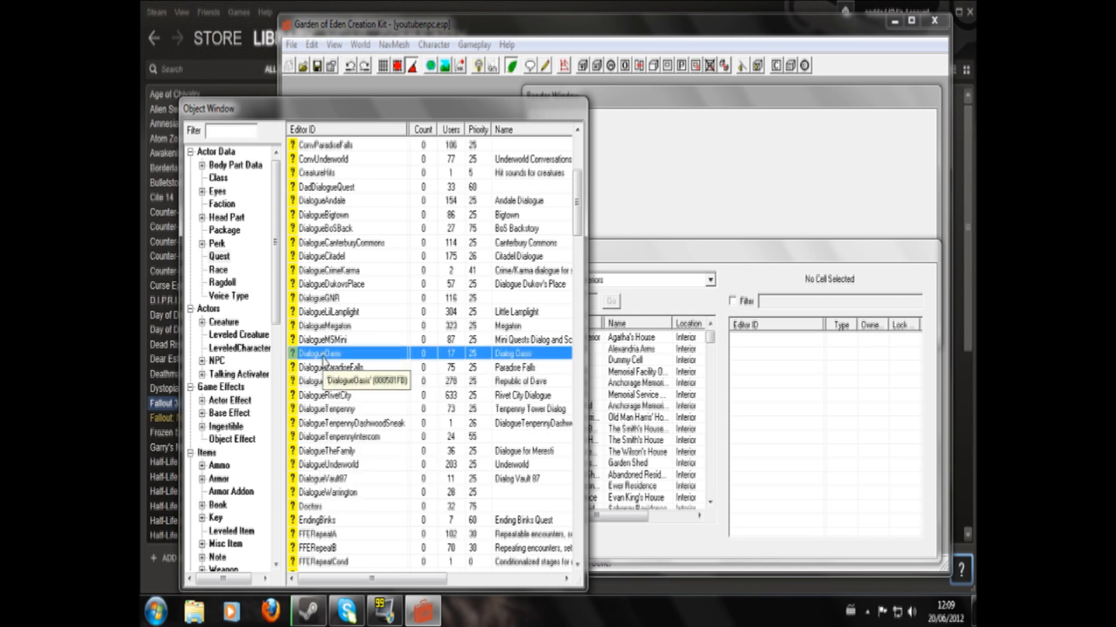
key("y")
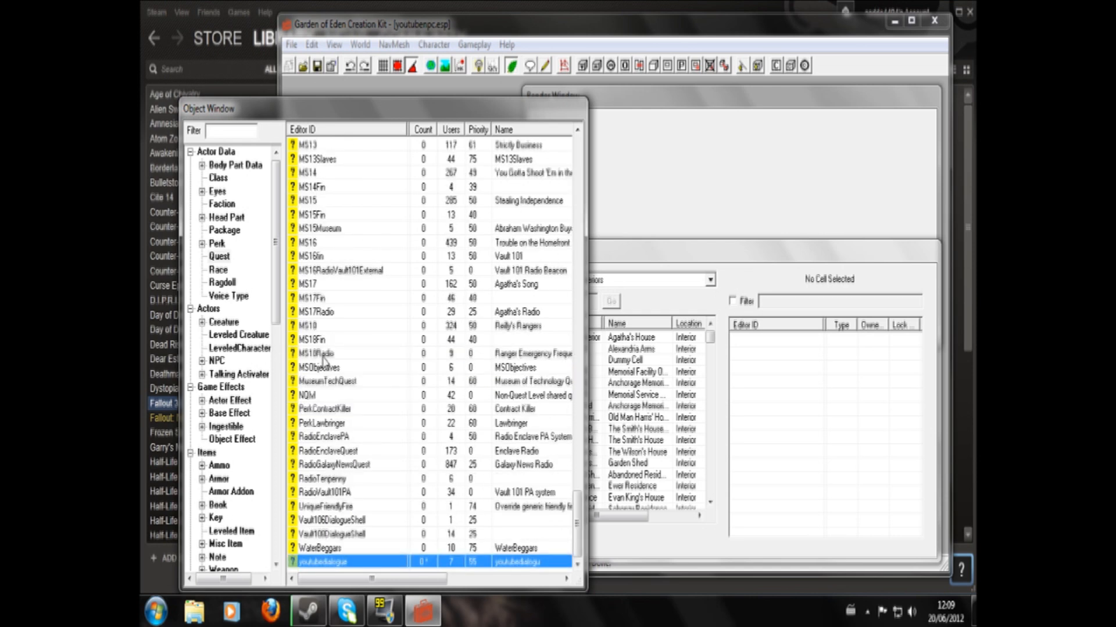
double_click(344, 563)
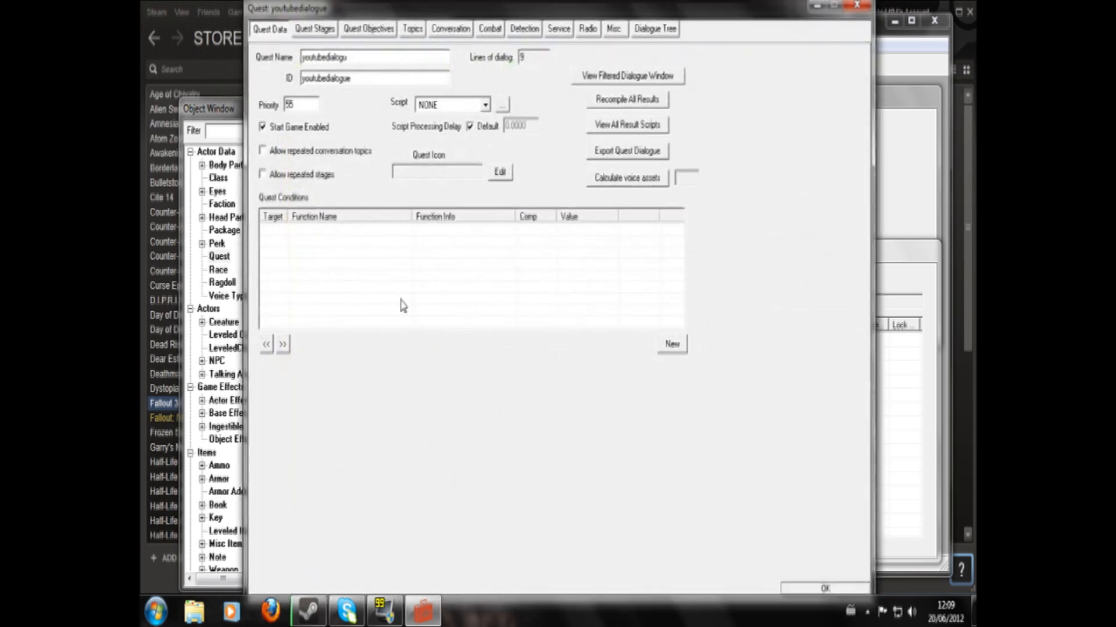
- Set the quest's name to "Tutorial Quest" in its quest data
left_click(413, 29)
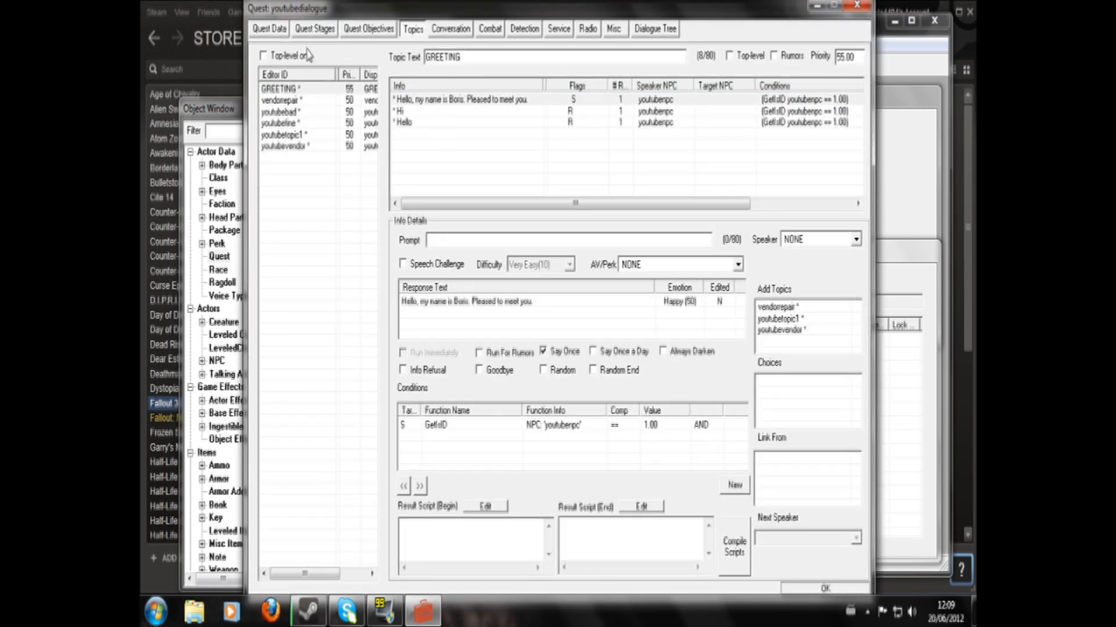
left_click(306, 28)
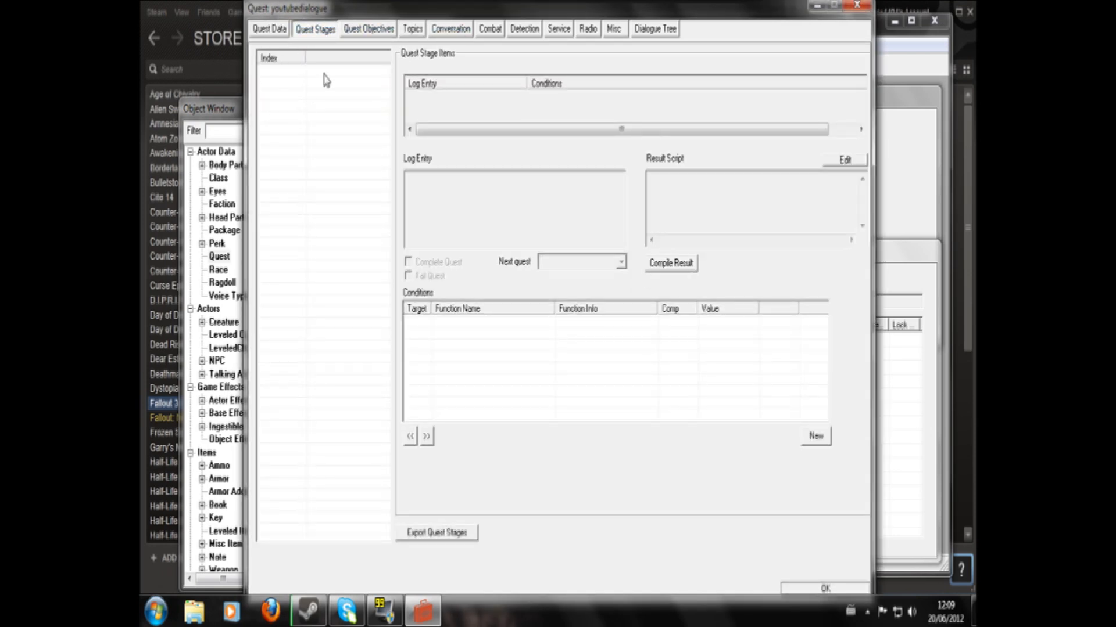
left_click(269, 30)
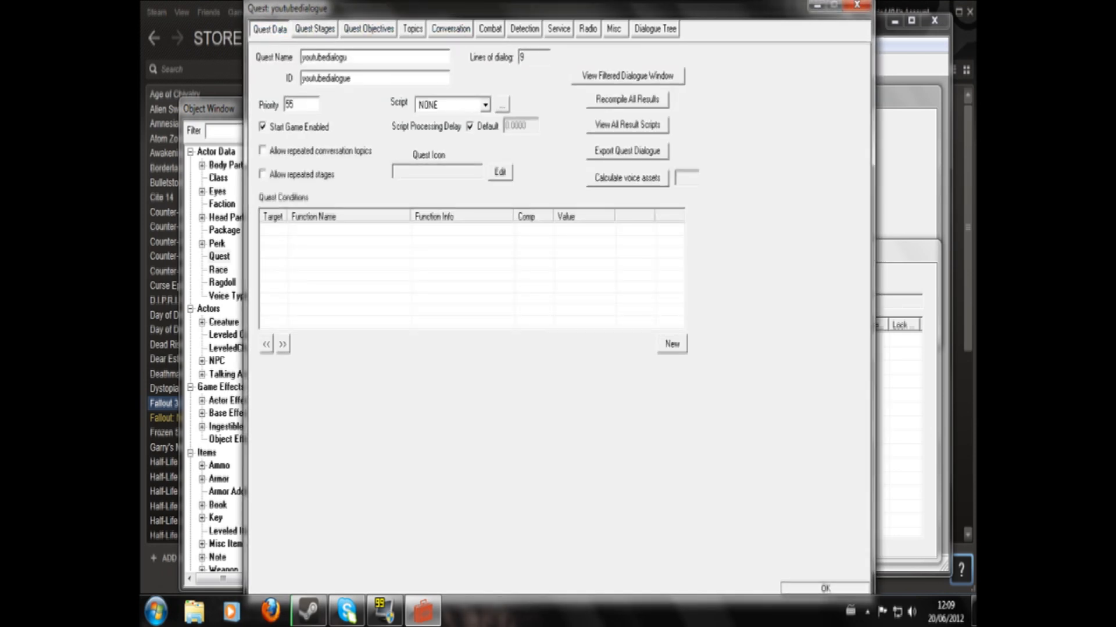
left_click_drag(346, 57, 301, 56)
type("Tutorial Quest")
- Add quest stage 10 and give it a new empty log entry
left_click(315, 29)
right_click(270, 105)
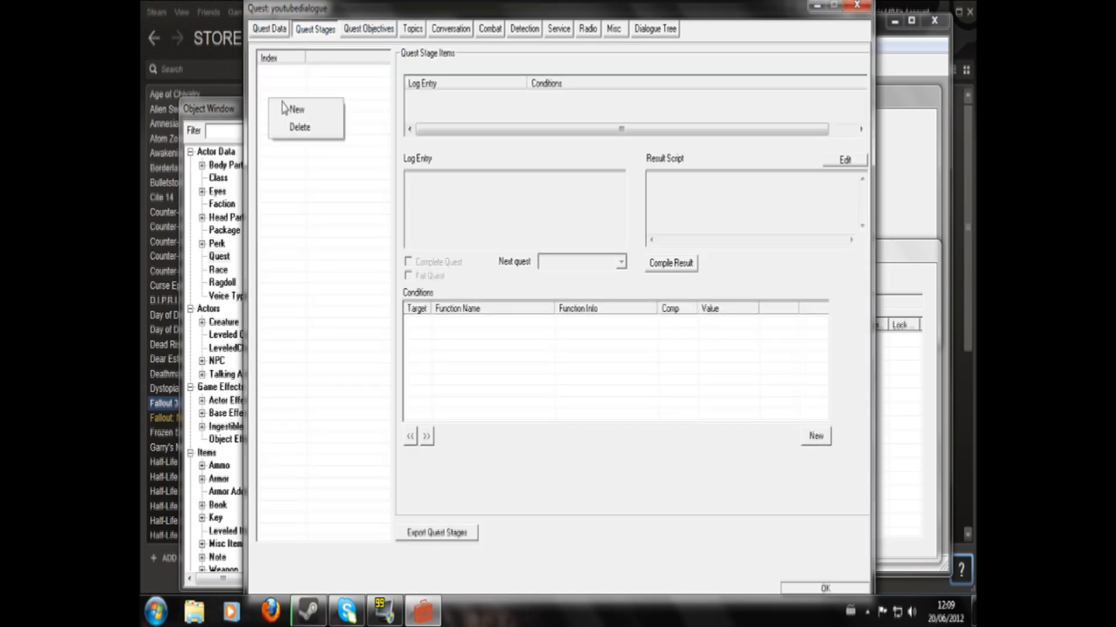
left_click(284, 109)
type("10")
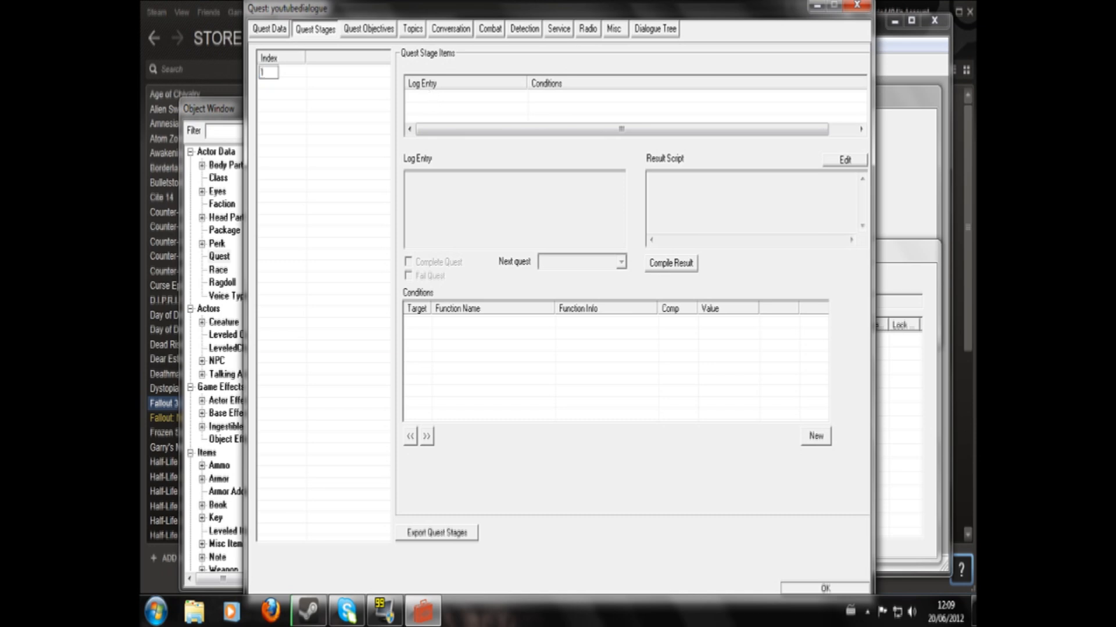
right_click(494, 105)
left_click(503, 114)
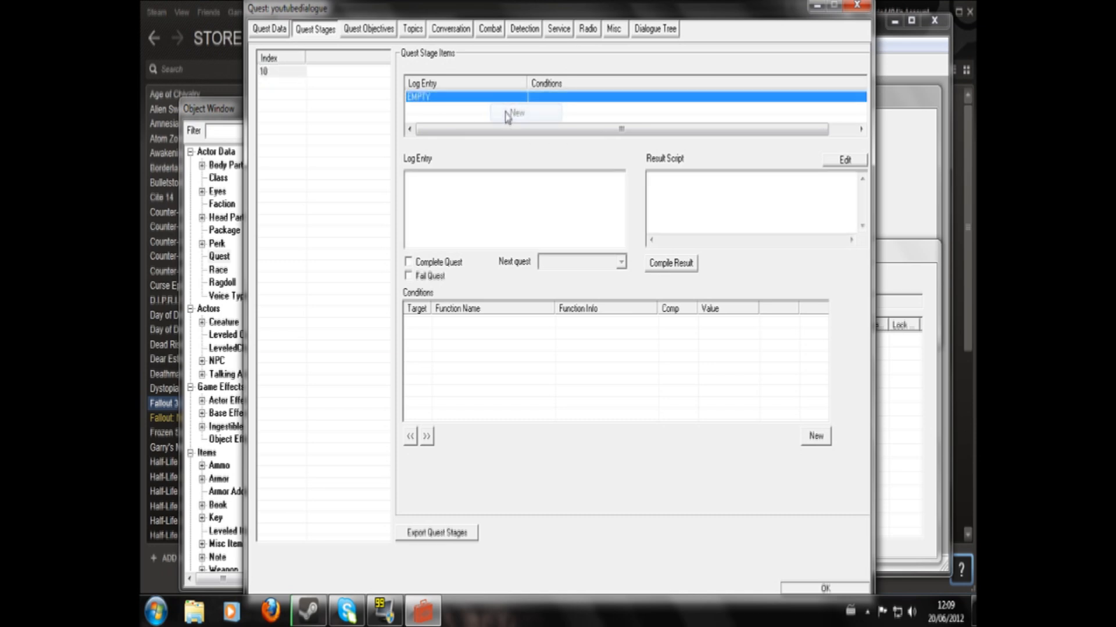
- Add quest stage 20 and give it a new empty log entry
right_click(274, 97)
left_click(299, 107)
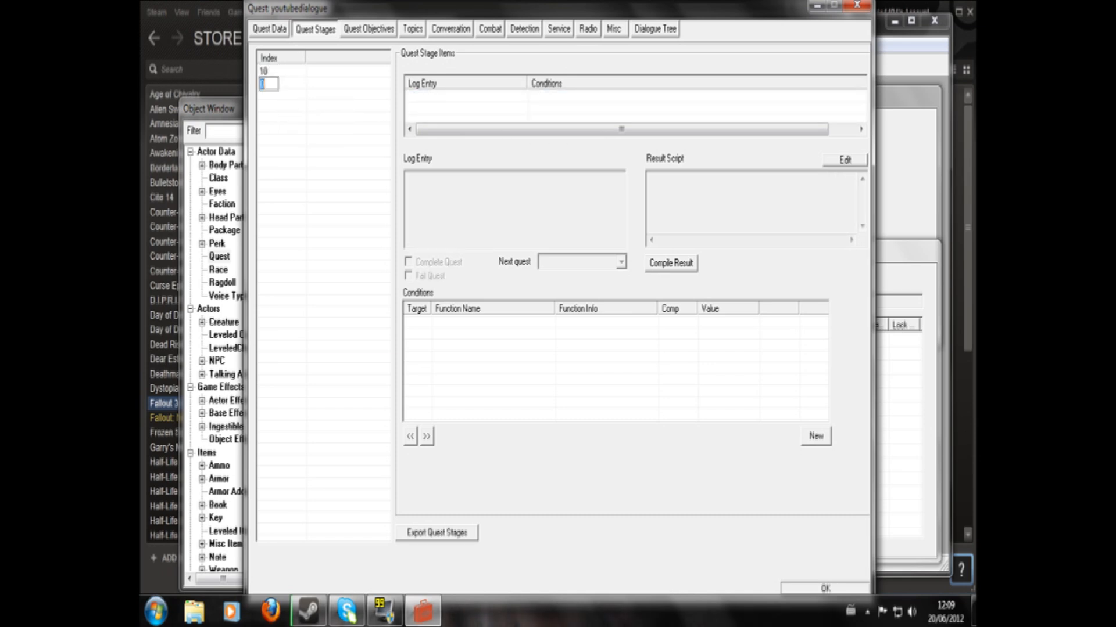
type("20")
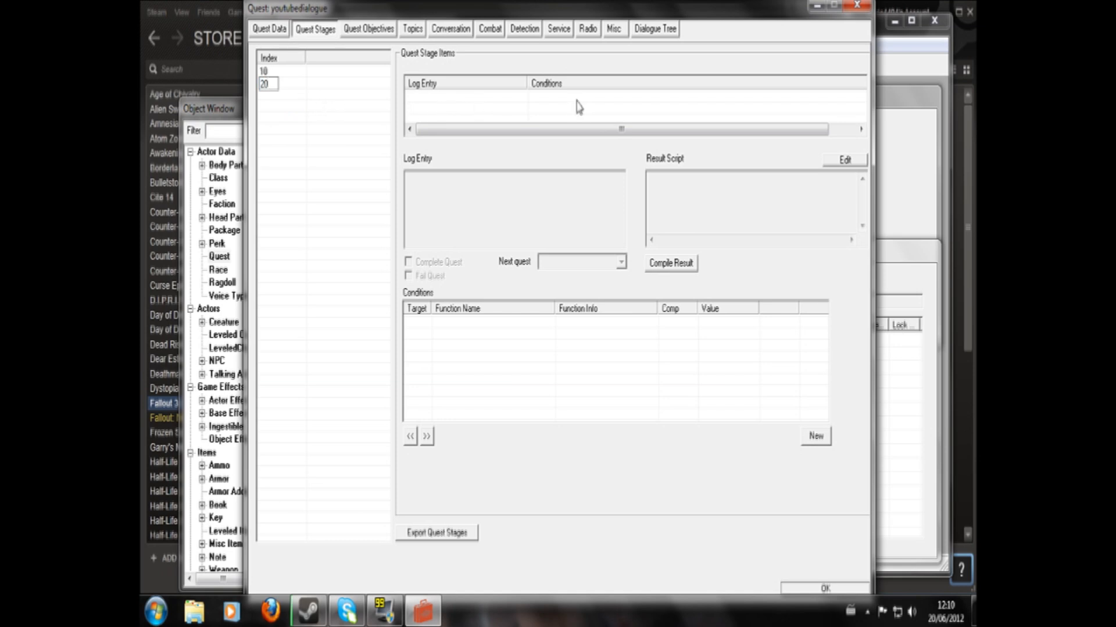
left_click(502, 113)
right_click(502, 113)
left_click(525, 116)
left_click(293, 125)
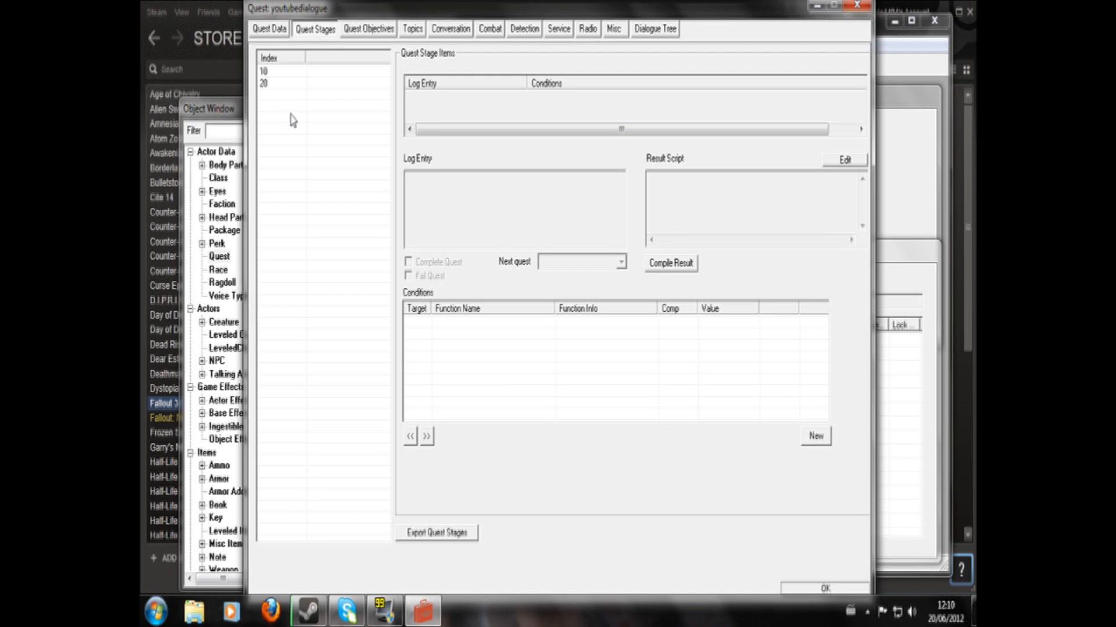
- Write "setobjectivedisplayed youtubedialogue 10 1" as the result script of stage 10 and compile it
left_click(276, 74)
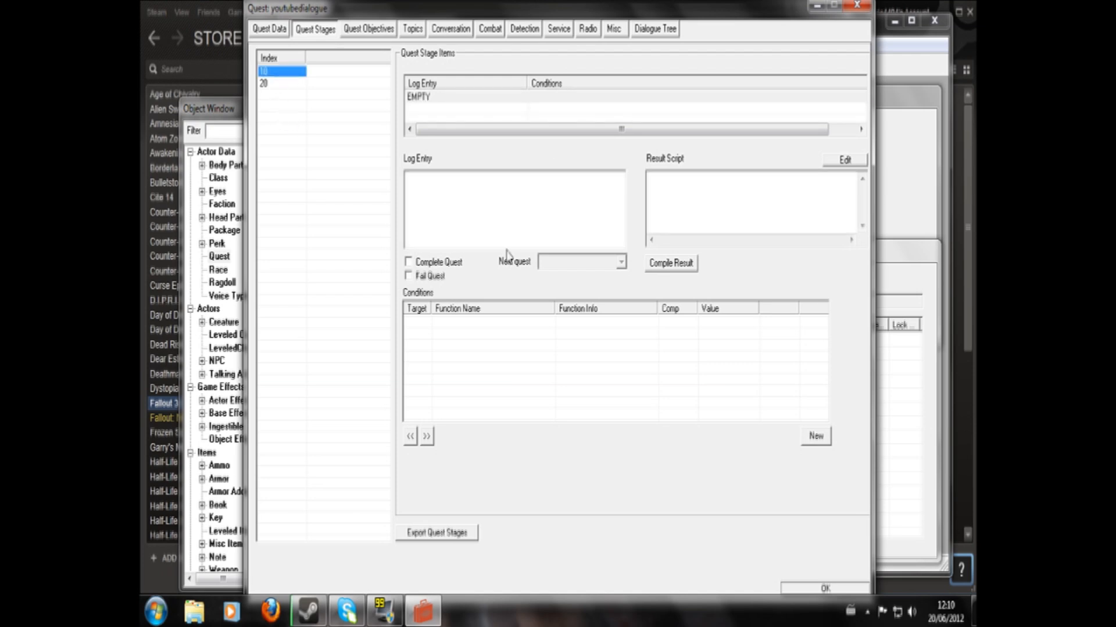
left_click(649, 178)
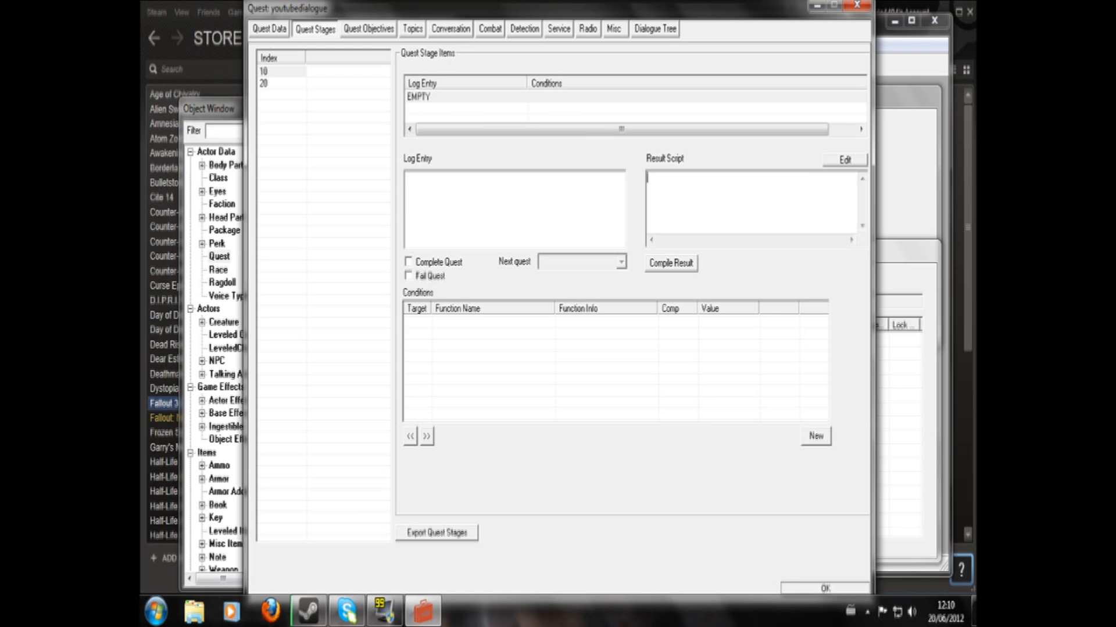
type("a")
type("etobjecti")
type("vedisplaed")
key("BackSpace")
key("BackSpace")
key("BackSpace")
type("layed youtubed")
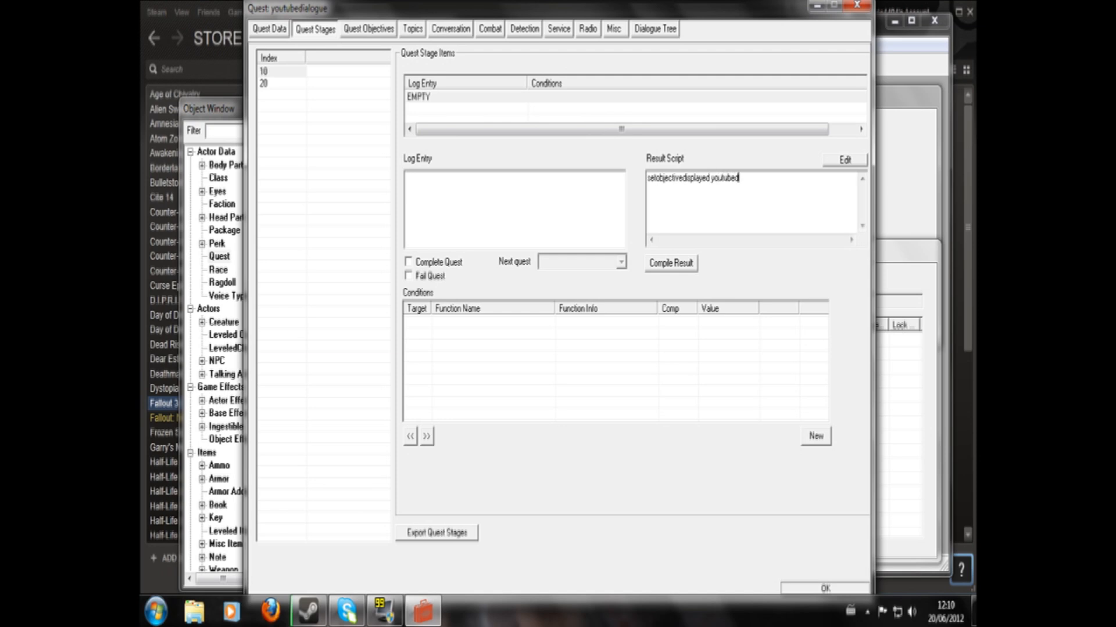
type("ialogue 10 1")
left_click(680, 266)
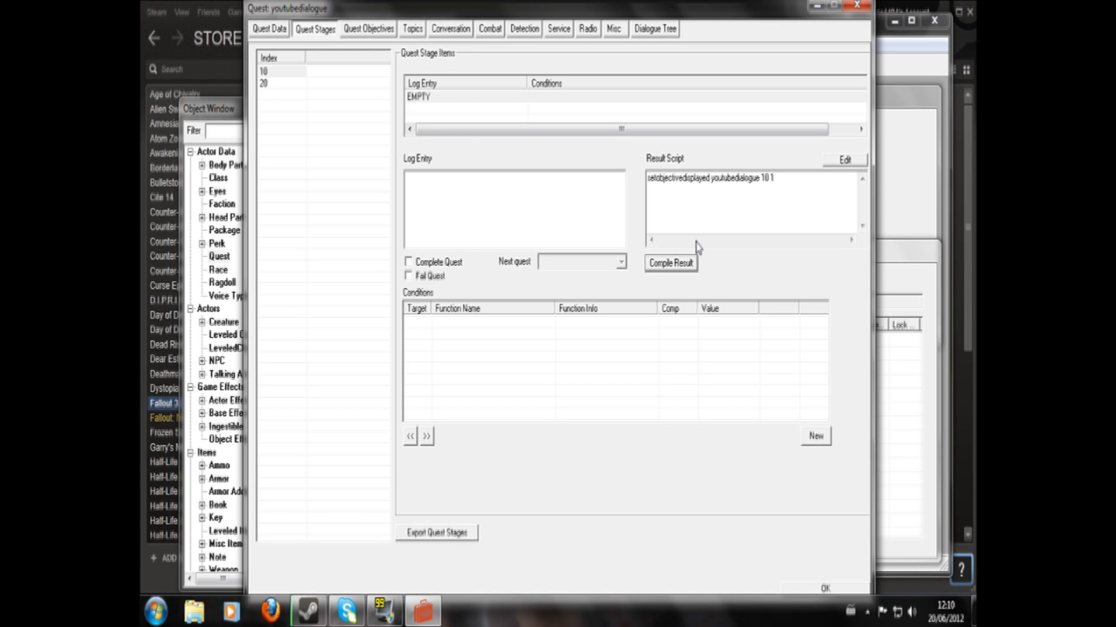
left_click_drag(647, 179, 709, 179)
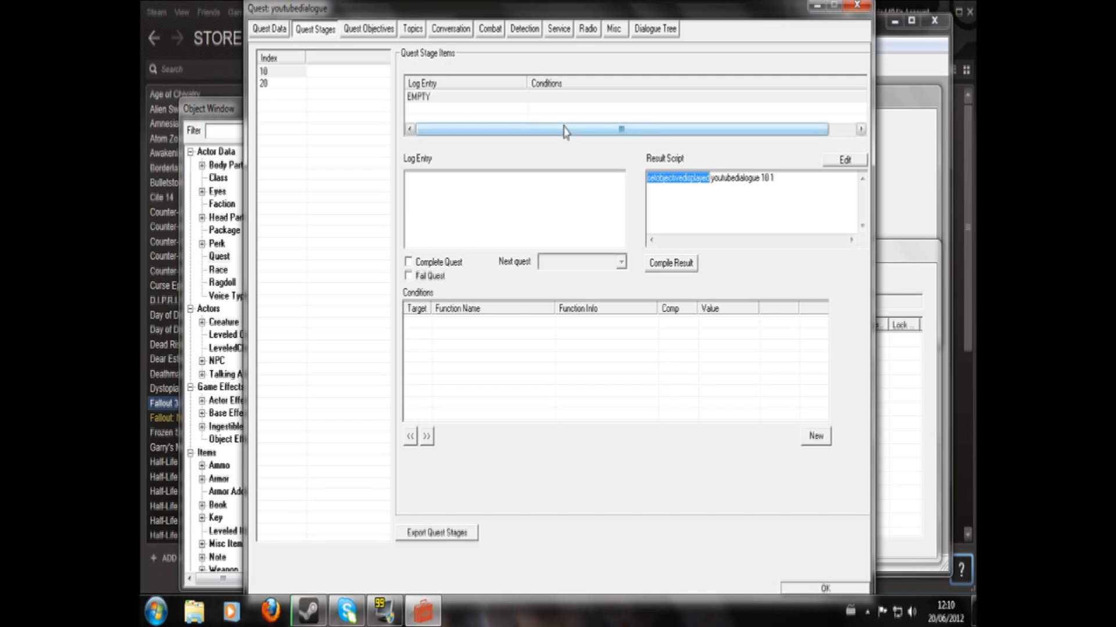
left_click_drag(647, 179, 710, 178)
left_click(739, 179)
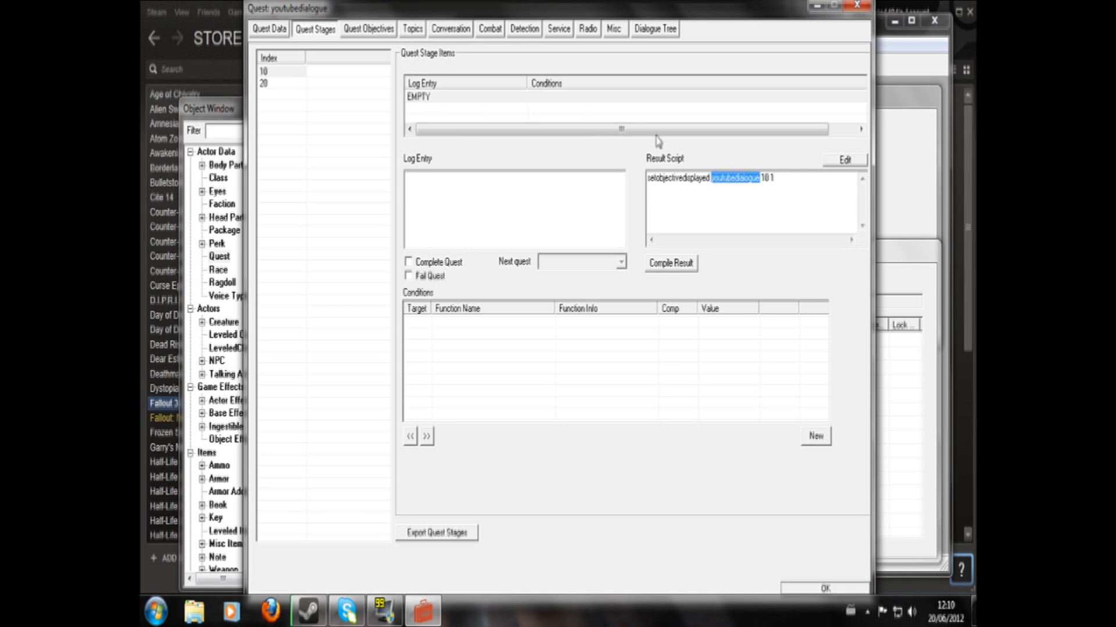
left_click(769, 177)
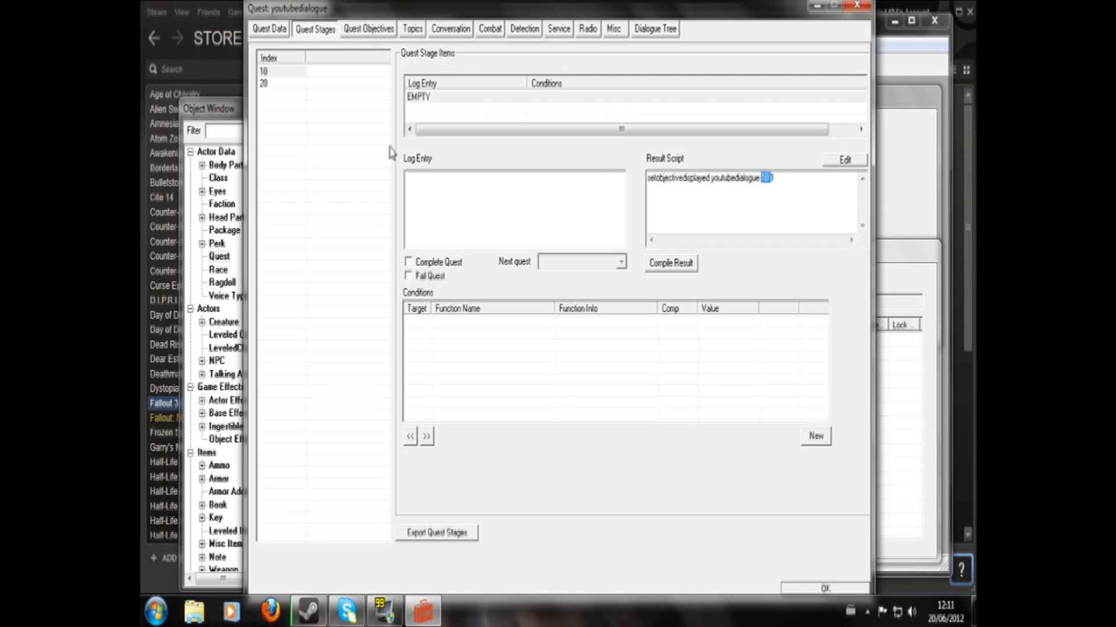
- Try compiling the stage 10 result script without its final 1, and put the 1 back
double_click(772, 178)
left_click(774, 178)
key("BackSpace")
key("BackSpace")
left_click(689, 267)
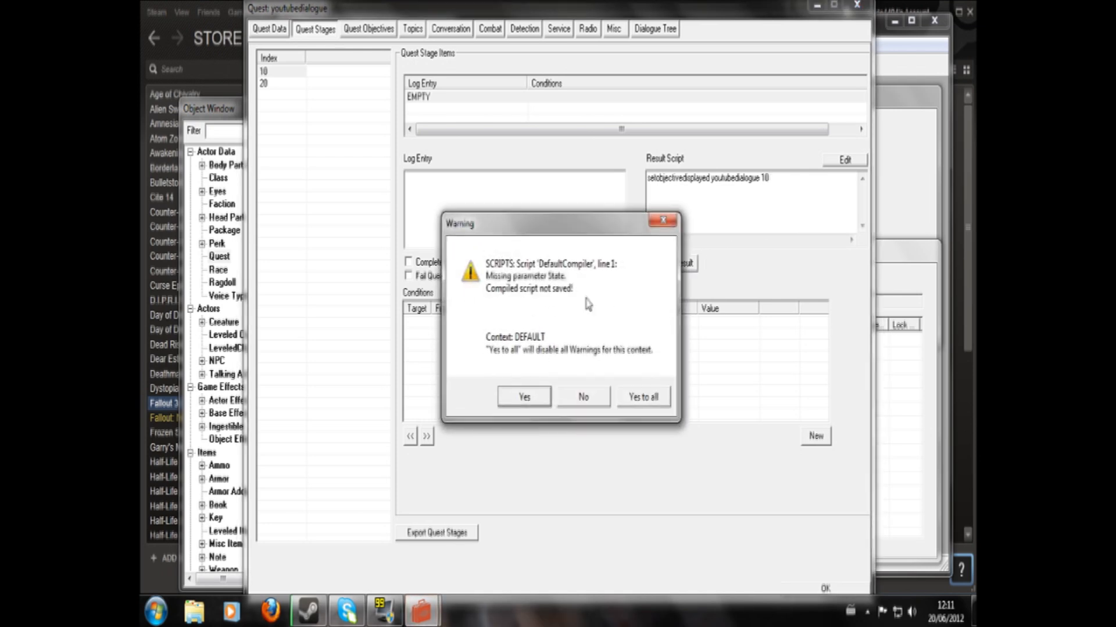
left_click(644, 397)
type("1")
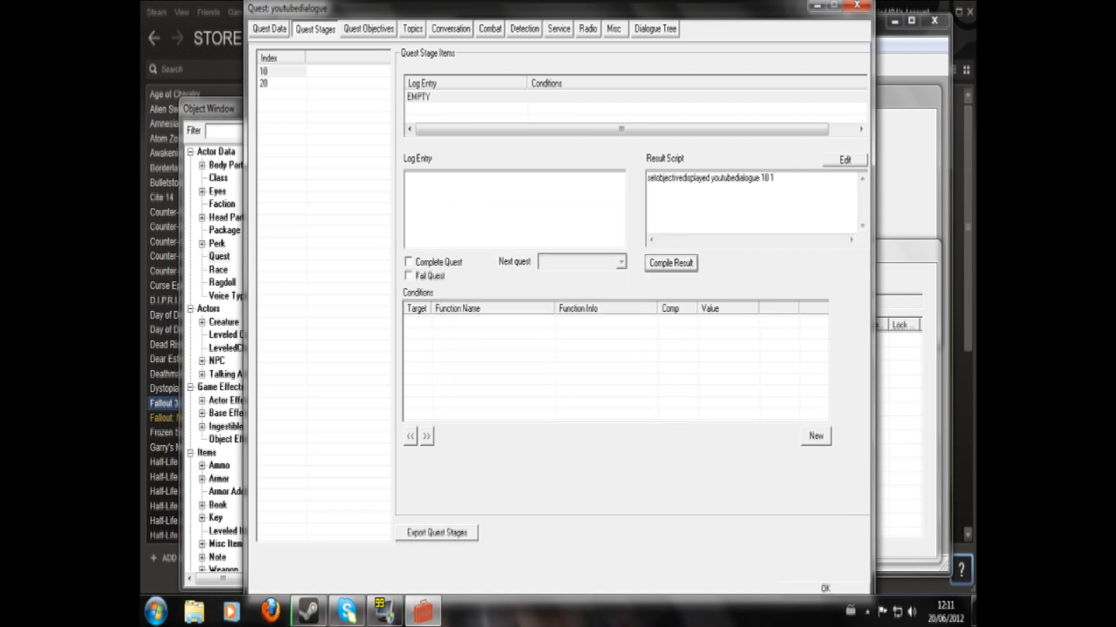
- Write "setobjectivecompleted youtubedialogue 10 1" as the result script of stage 20 and compile it
left_click(271, 85)
left_click(680, 189)
type("seton")
type("jectivecomple")
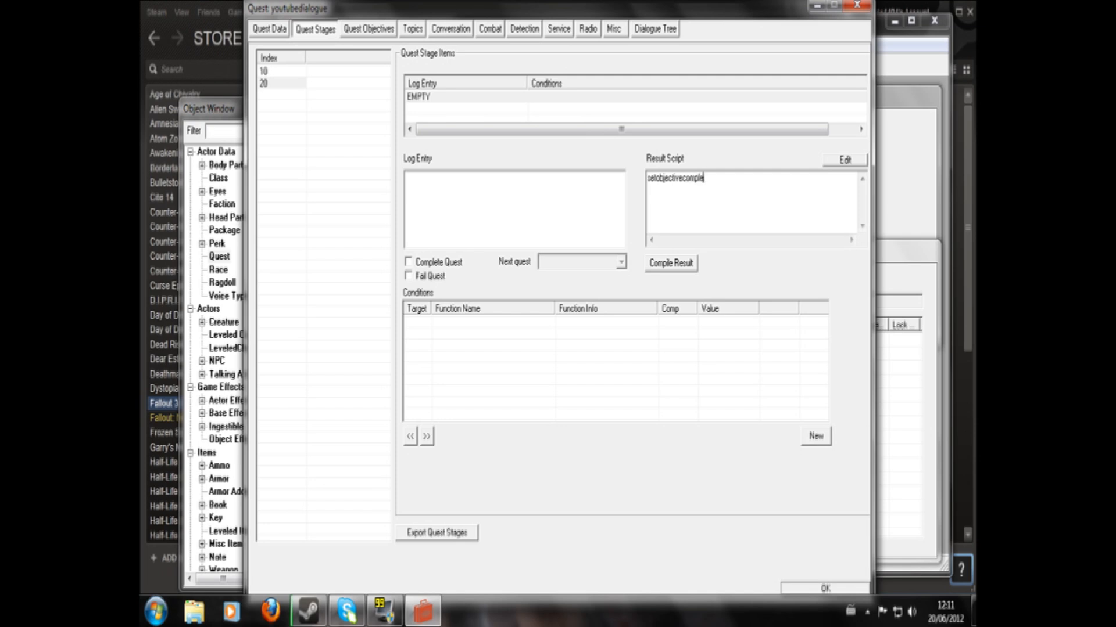
type("ted youtubedialogue 10 1")
left_click(668, 264)
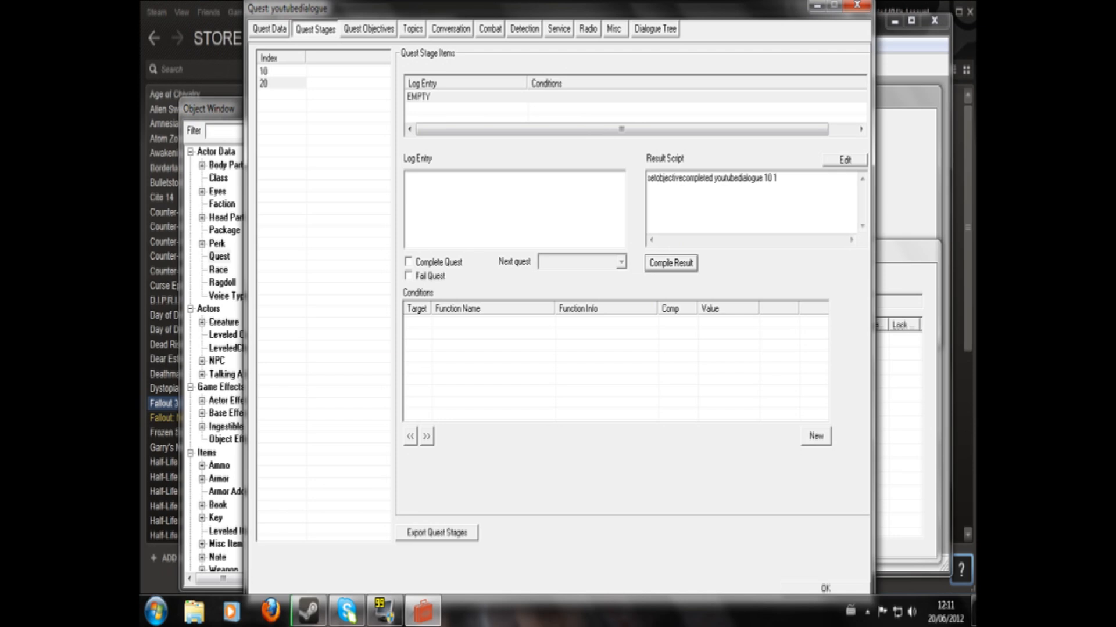
- Make stage 20 complete the quest, and add the line "rewardxp 200" to its compiled result script
left_click_drag(713, 178, 628, 195)
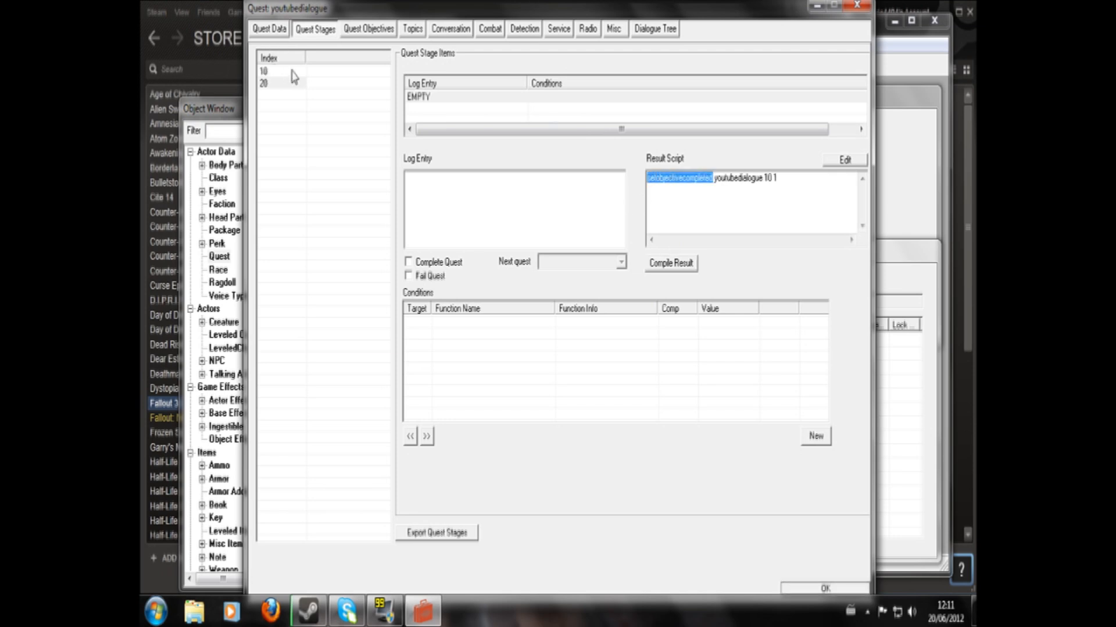
left_click(778, 179)
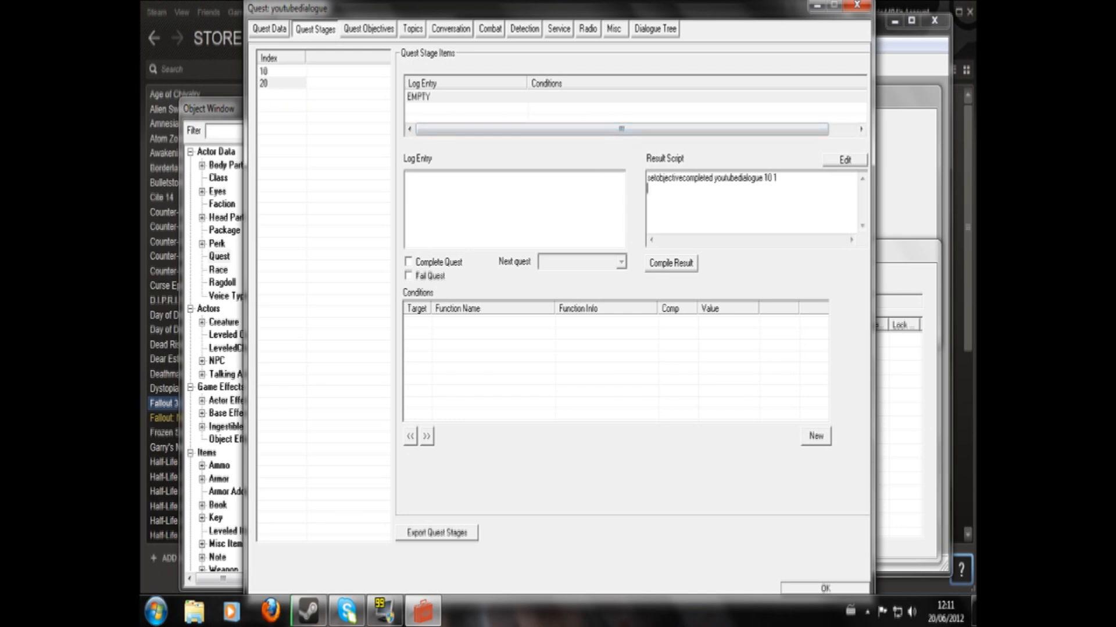
left_click(412, 263)
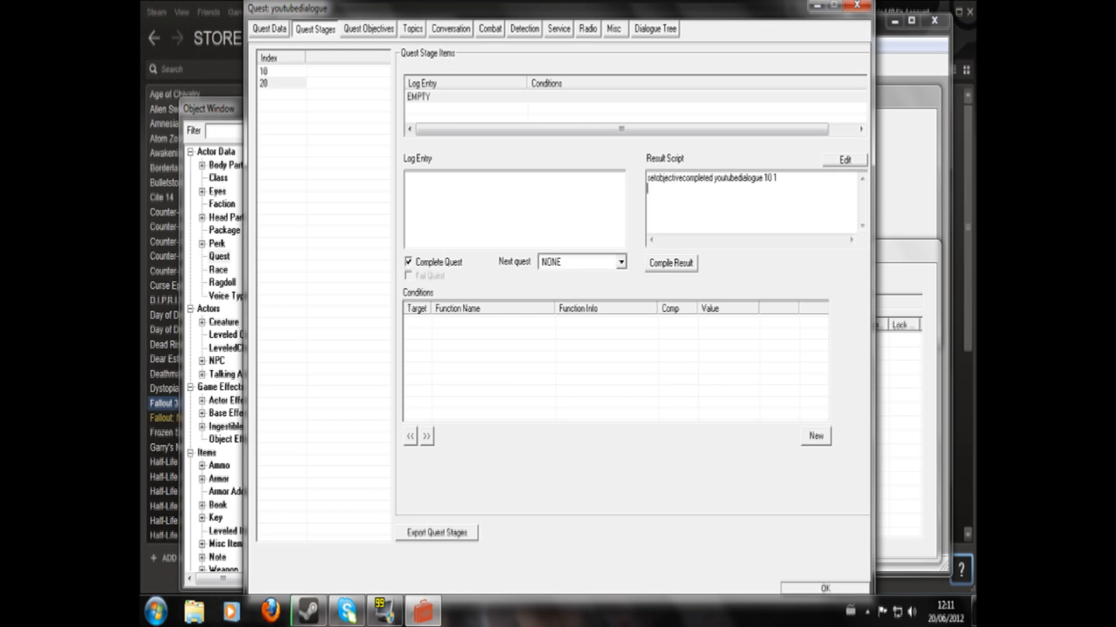
type("rewardxp 200")
left_click(651, 263)
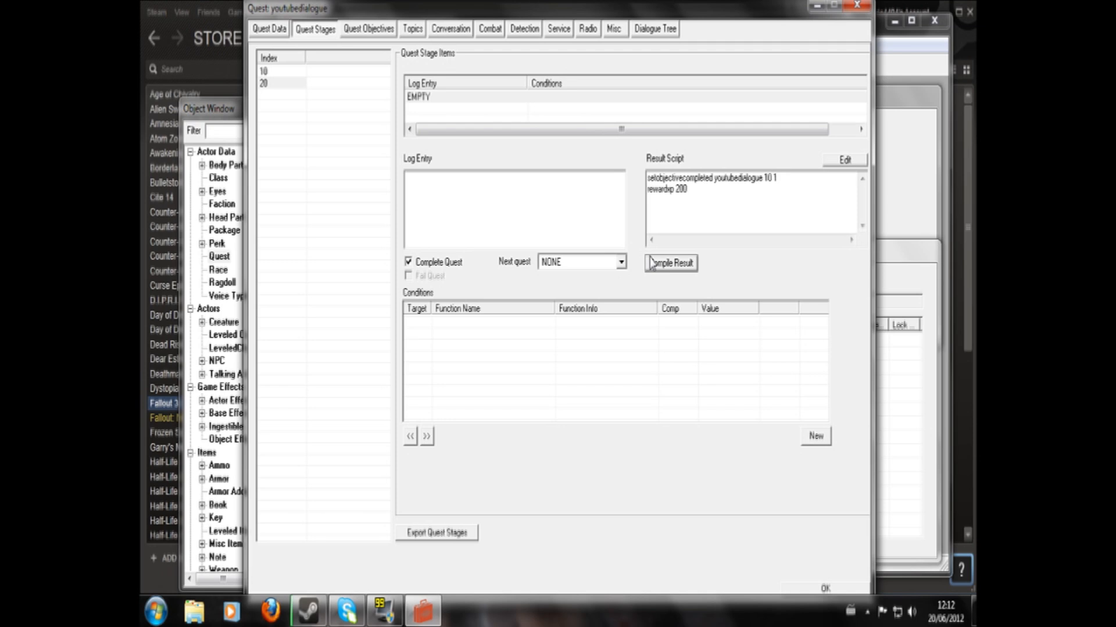
mouse_move(689, 190)
left_mouse_down()
mouse_move(647, 190)
mouse_move(680, 189)
left_mouse_up()
left_click(683, 190)
left_click(675, 189)
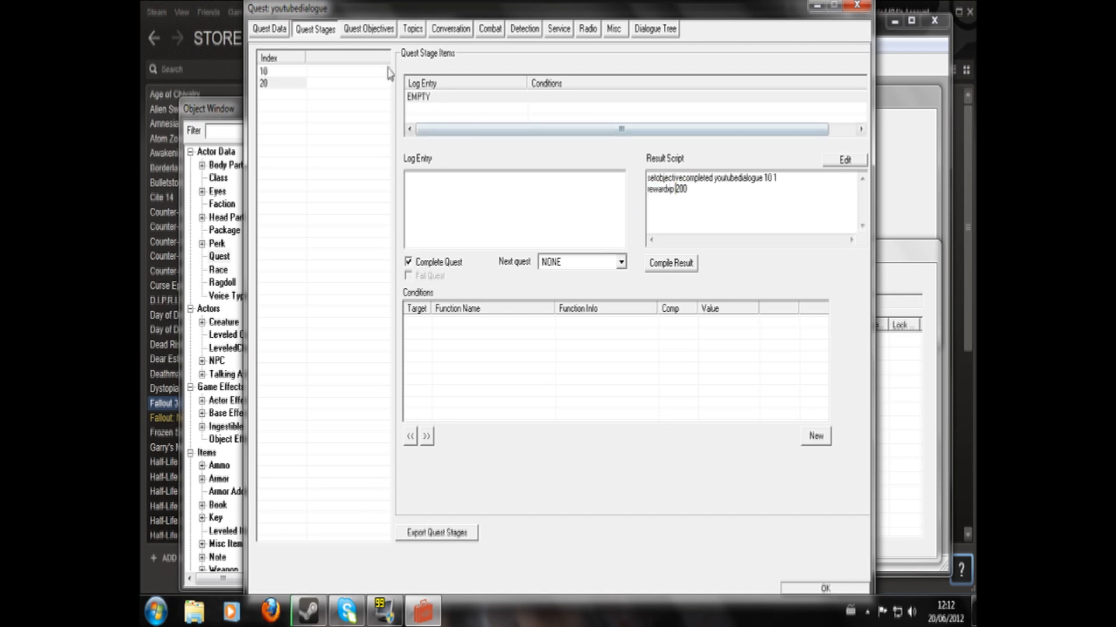
- Add a quest objective with index 10 and the display text "Go to Megaton"
left_click(373, 33)
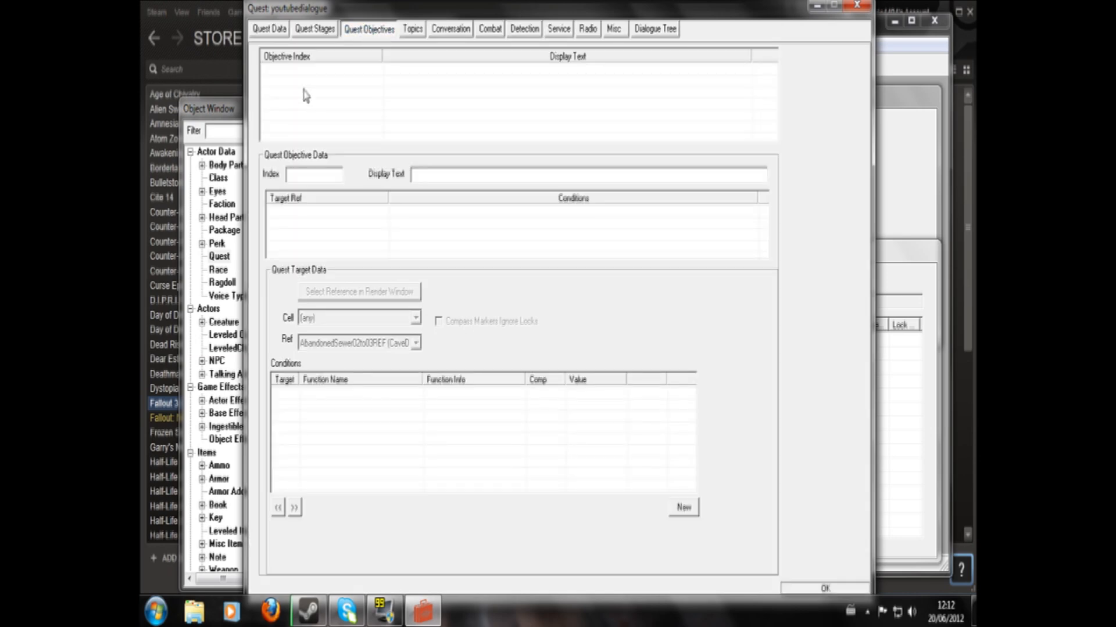
right_click(303, 91)
left_click(327, 101)
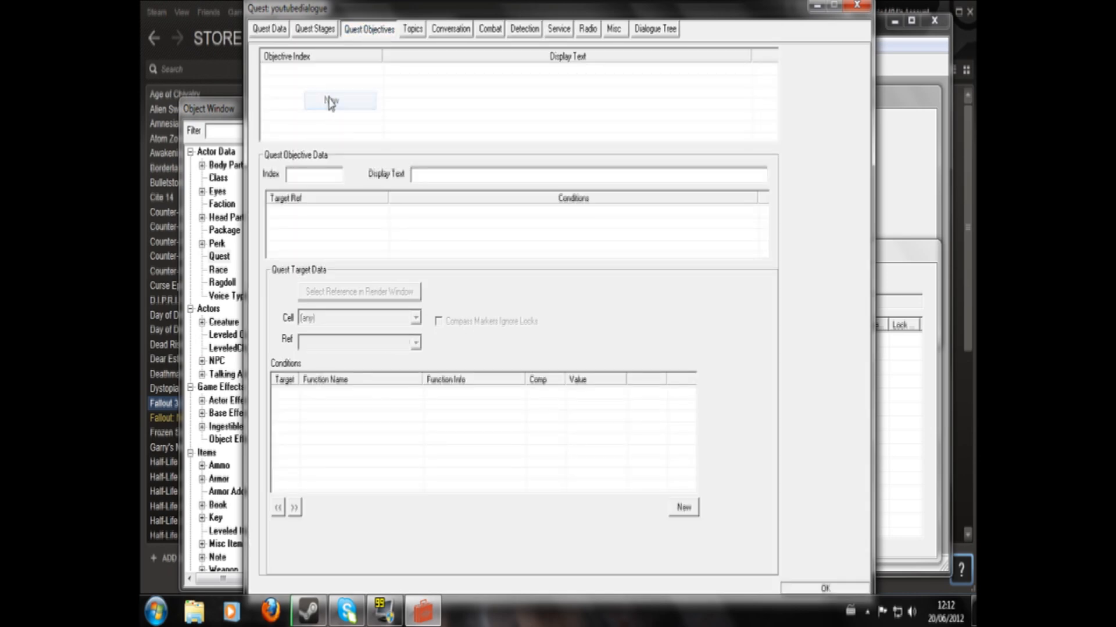
left_click(297, 175)
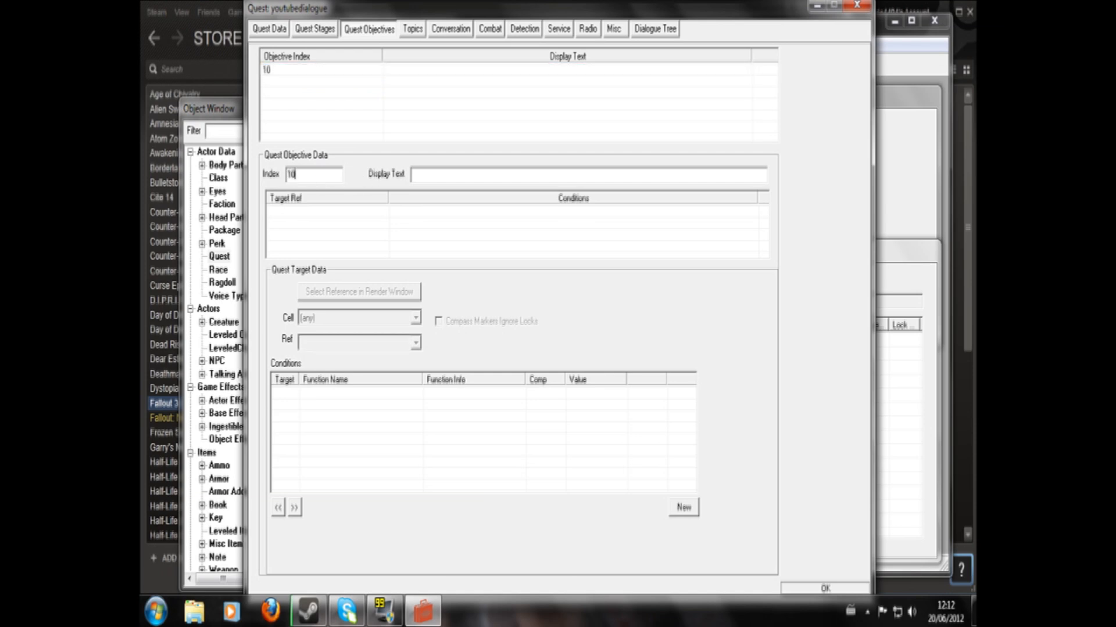
left_click(266, 70)
left_click(414, 174)
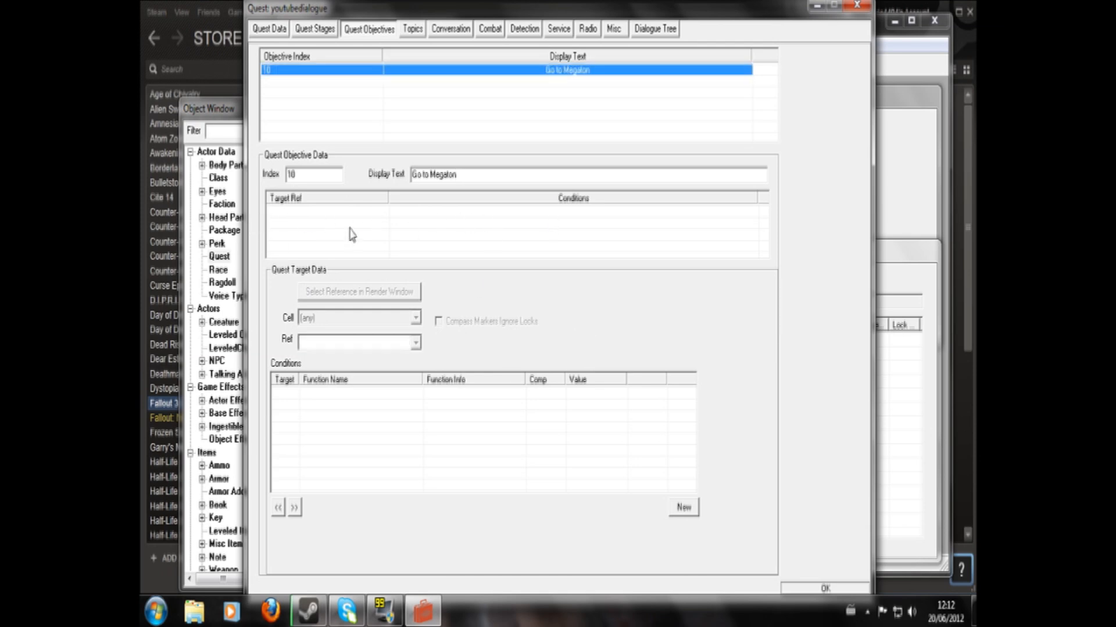
- Add a new dialogue topic with the editor ID "youtubequeststart" to the quest
left_click(408, 36)
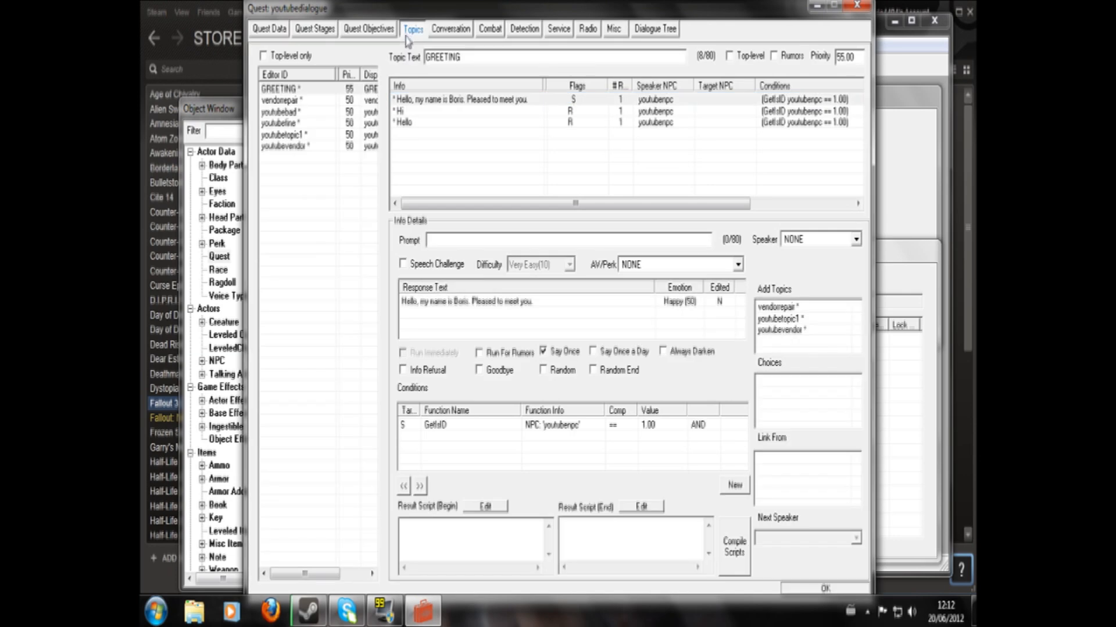
left_click(289, 182)
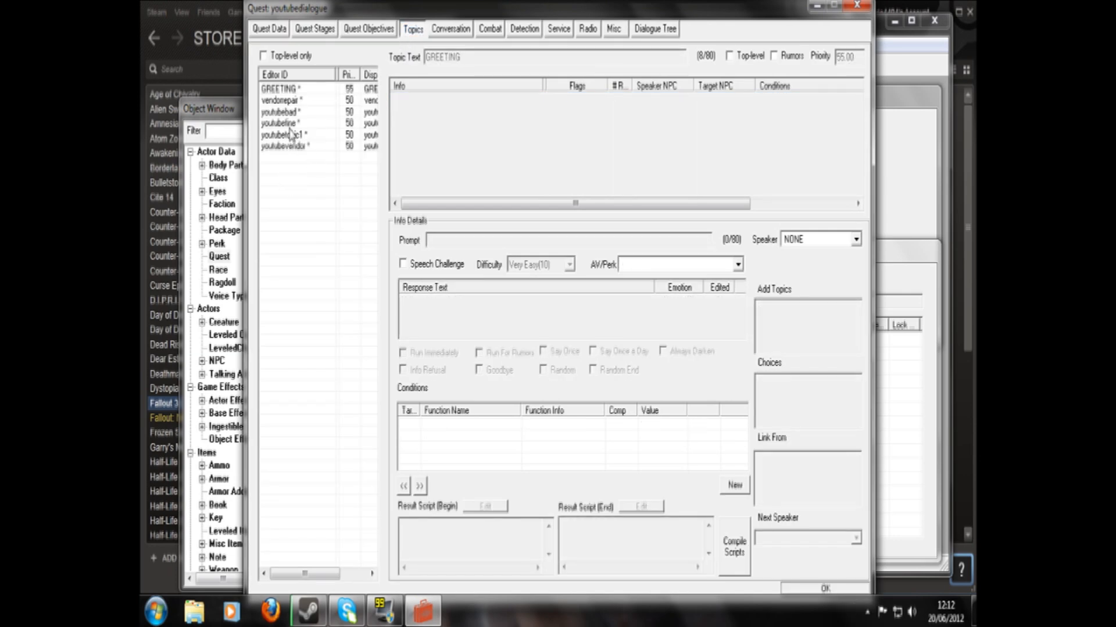
left_click(286, 89)
right_click(283, 177)
left_click(302, 188)
right_click(530, 201)
left_click(555, 214)
type("youtube")
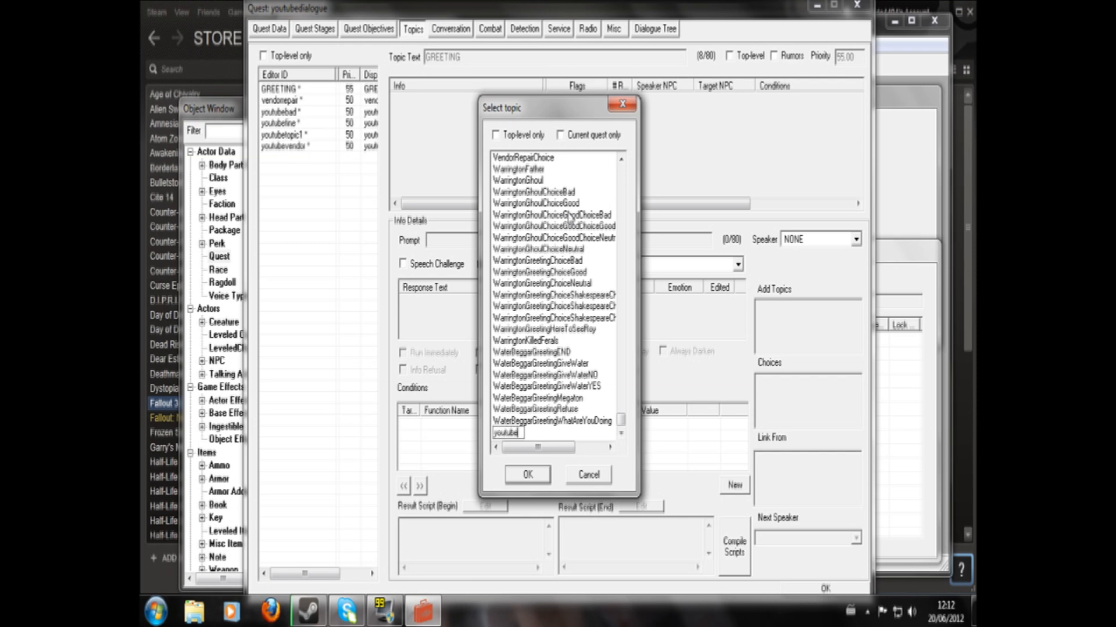
type("queststsrt")
key("Return")
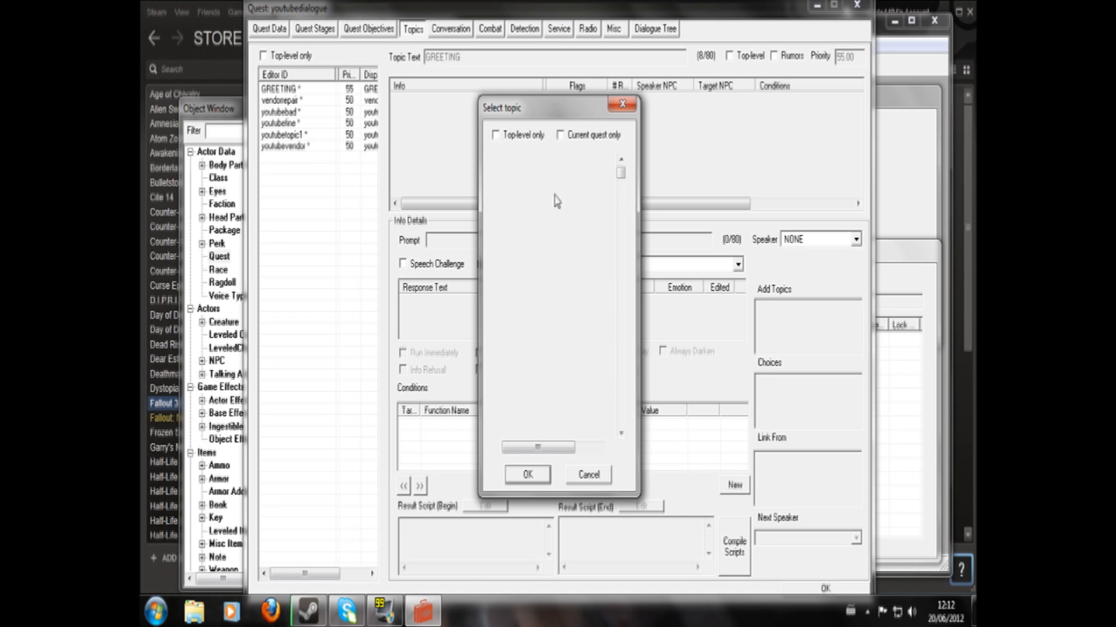
key("Return")
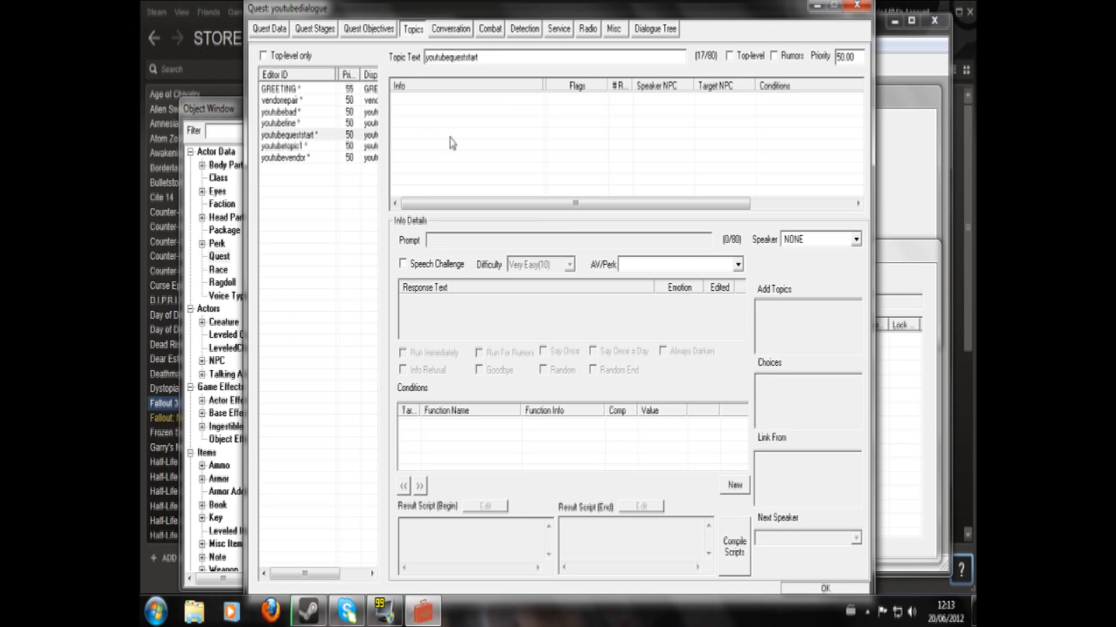
- Give the youtubequeststart topic a new response reading "Will you run up to Megaton for me?"
right_click(428, 128)
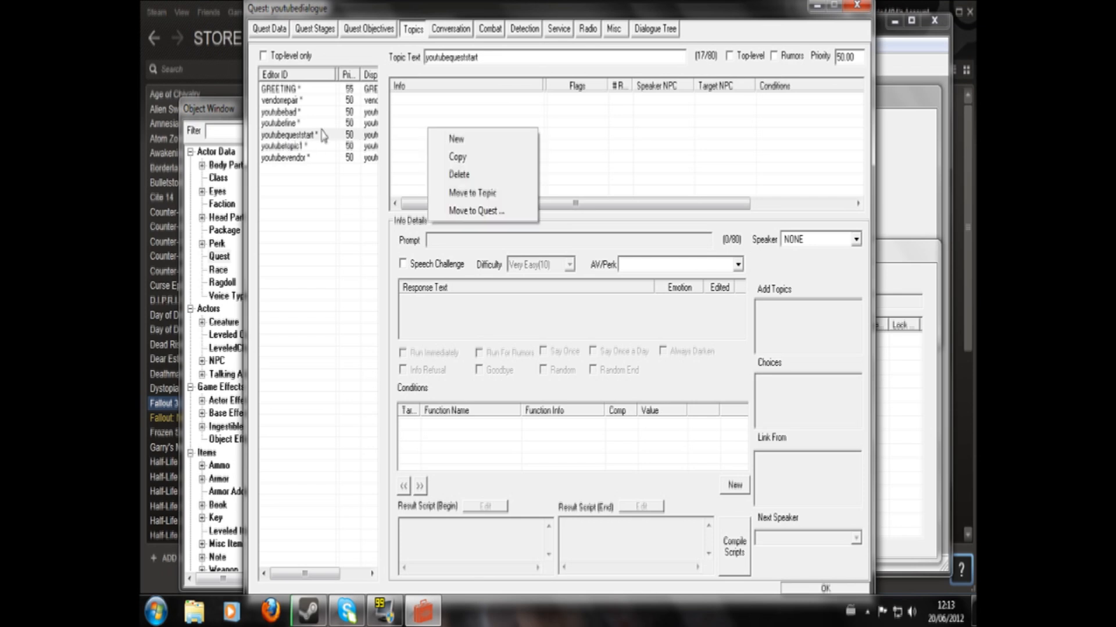
left_click(456, 140)
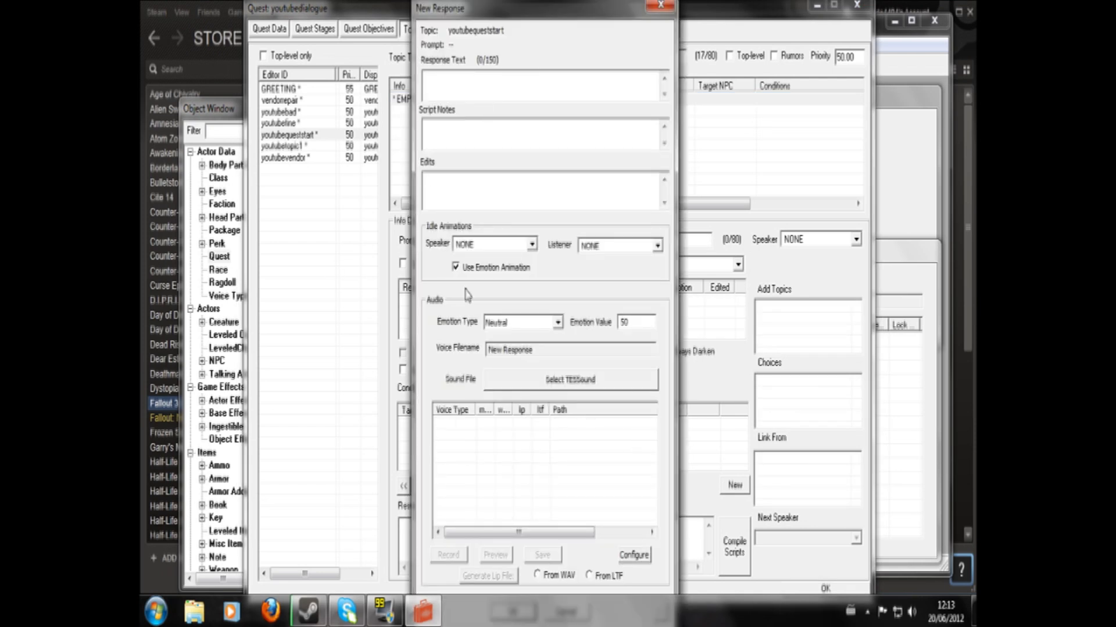
type("Go ")
type("to Mega")
key("BackSpace")
key("BackSpace")
key("BackSpace")
key("BackSpace")
key("BackSpace")
key("BackSpace")
key("BackSpace")
key("BackSpace")
key("BackSpace")
key("BackSpace")
key("BackSpace")
key("BackSpace")
type("Will you run up to Mega")
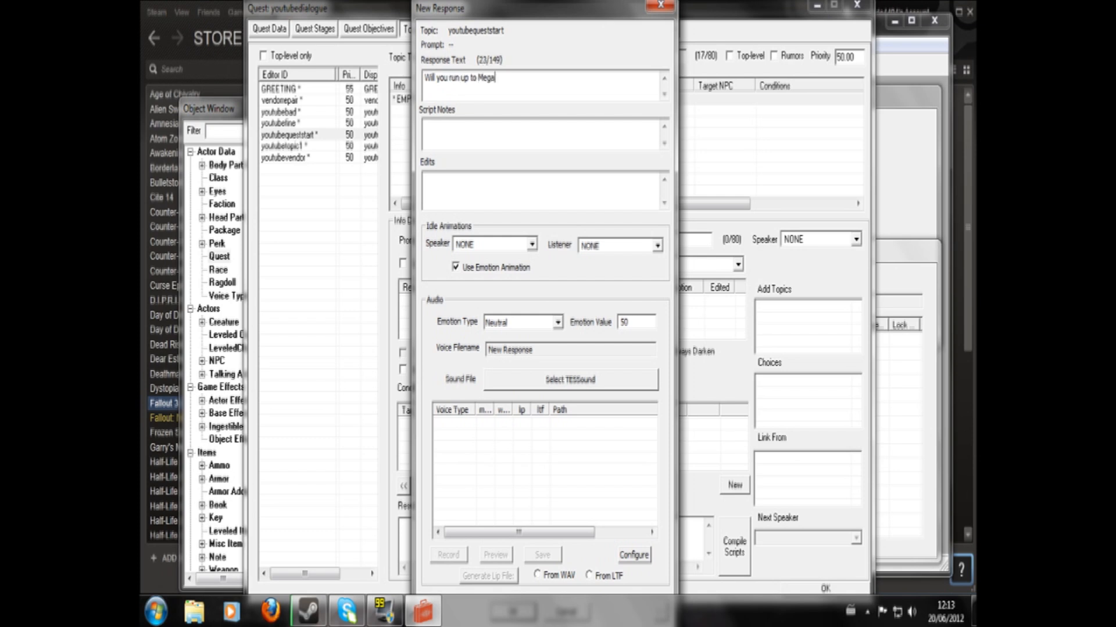
type("ton for me?")
key("Return")
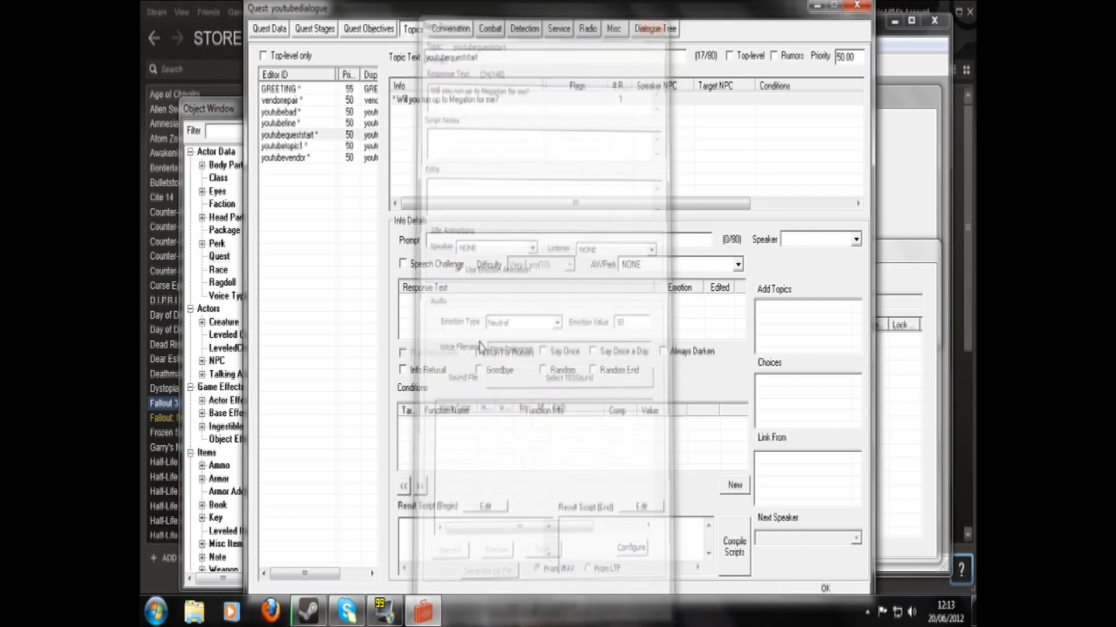
- Add a GetIsID condition to the Megaton response for the NPC youtubenpc, run on Subject, equal to 1
right_click(469, 443)
left_click(484, 449)
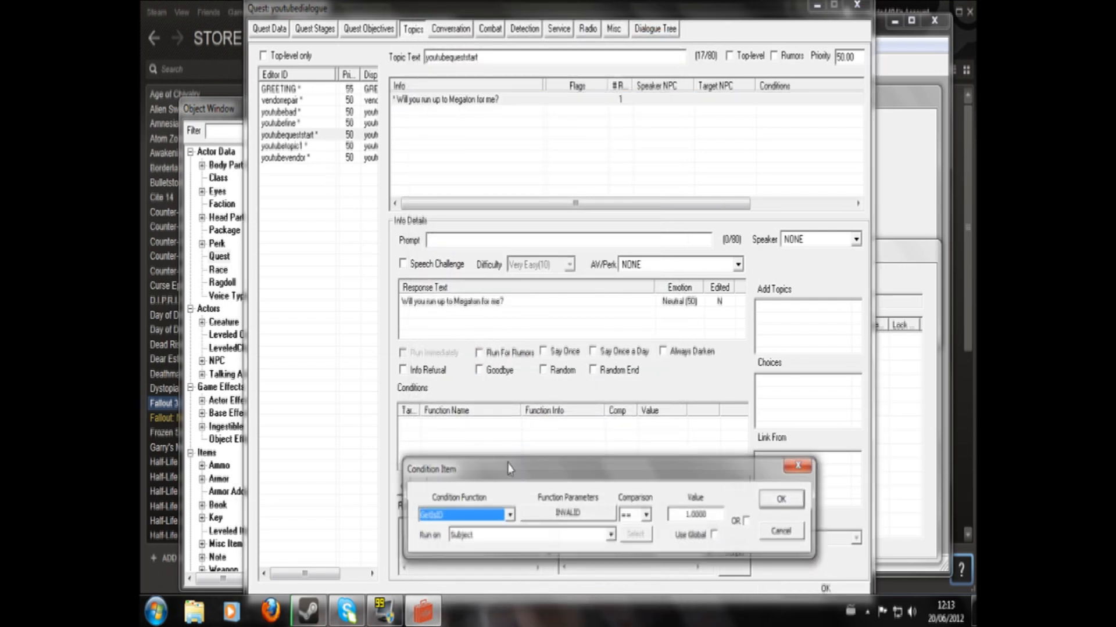
left_click(531, 513)
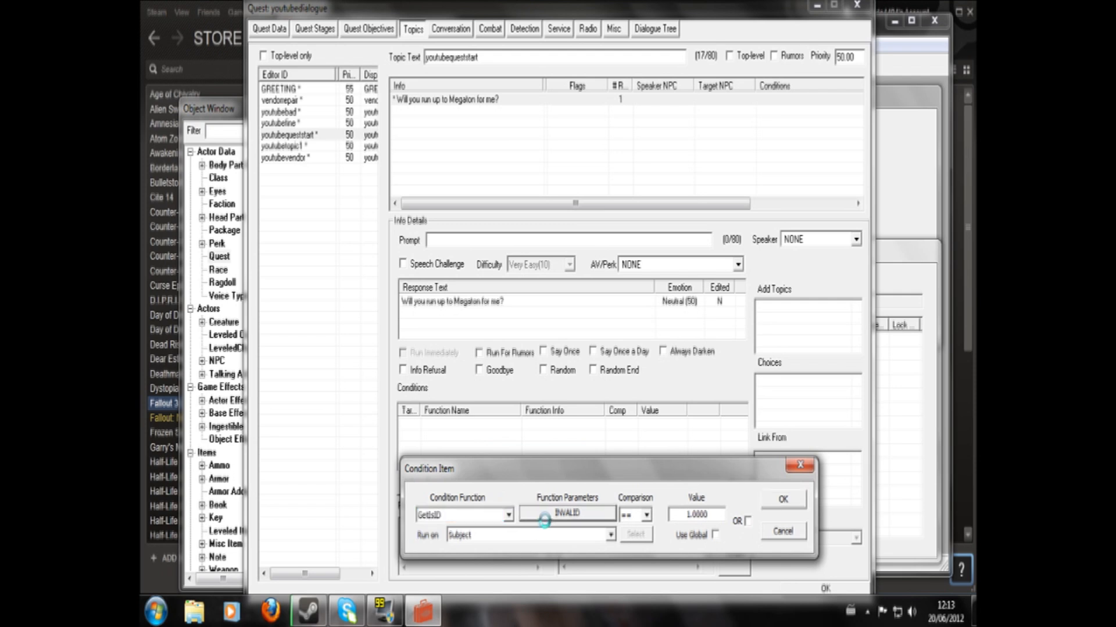
type("youtbevendorchest")
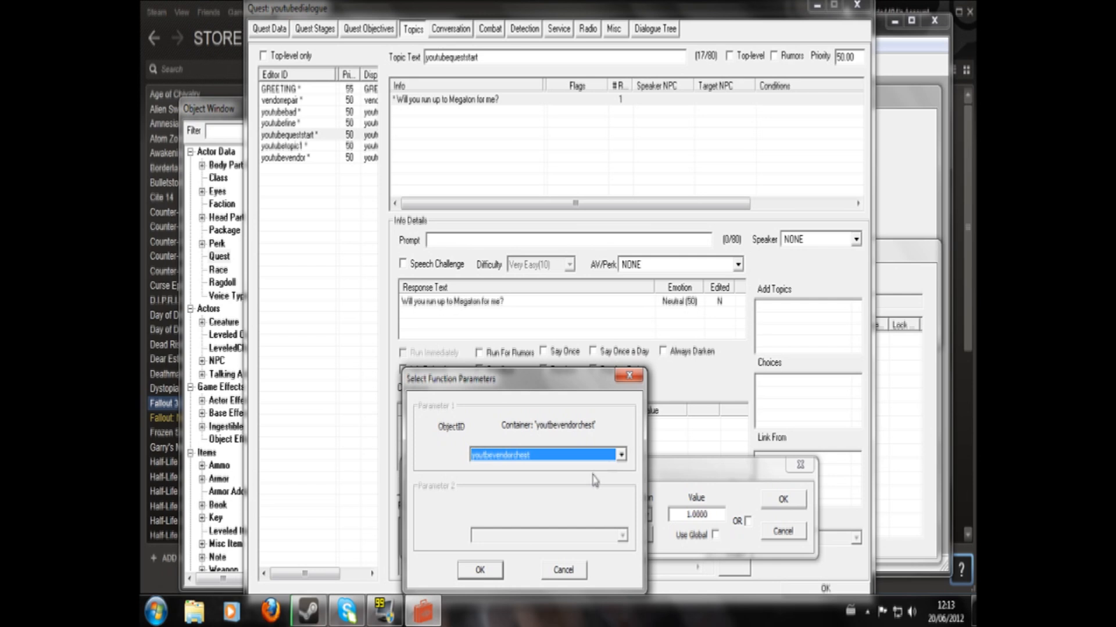
left_click(619, 457)
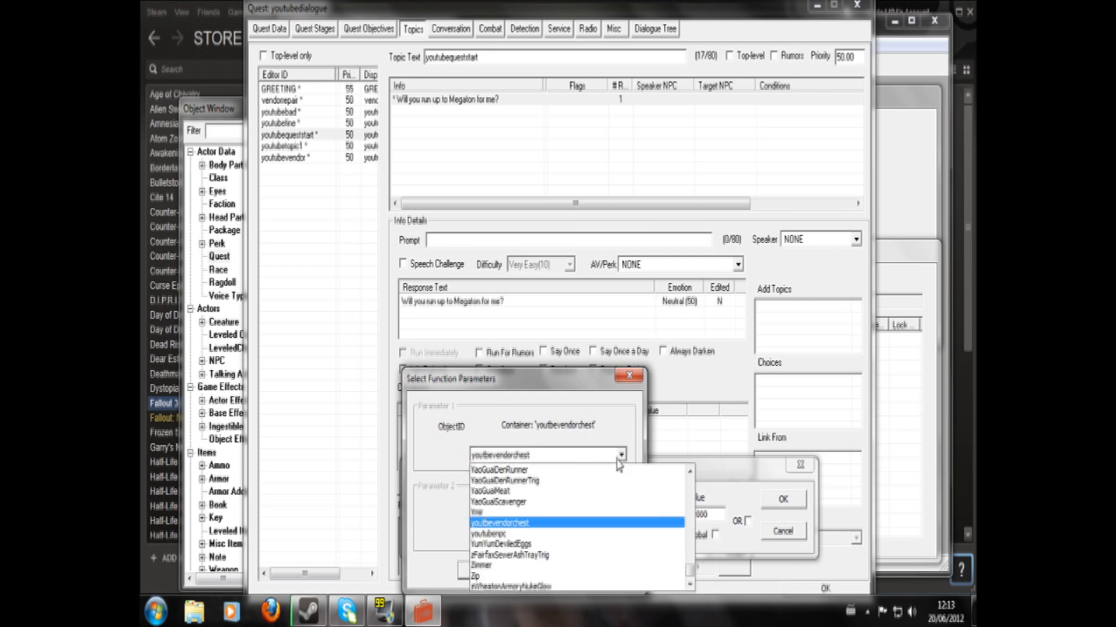
left_click(606, 533)
left_click(481, 571)
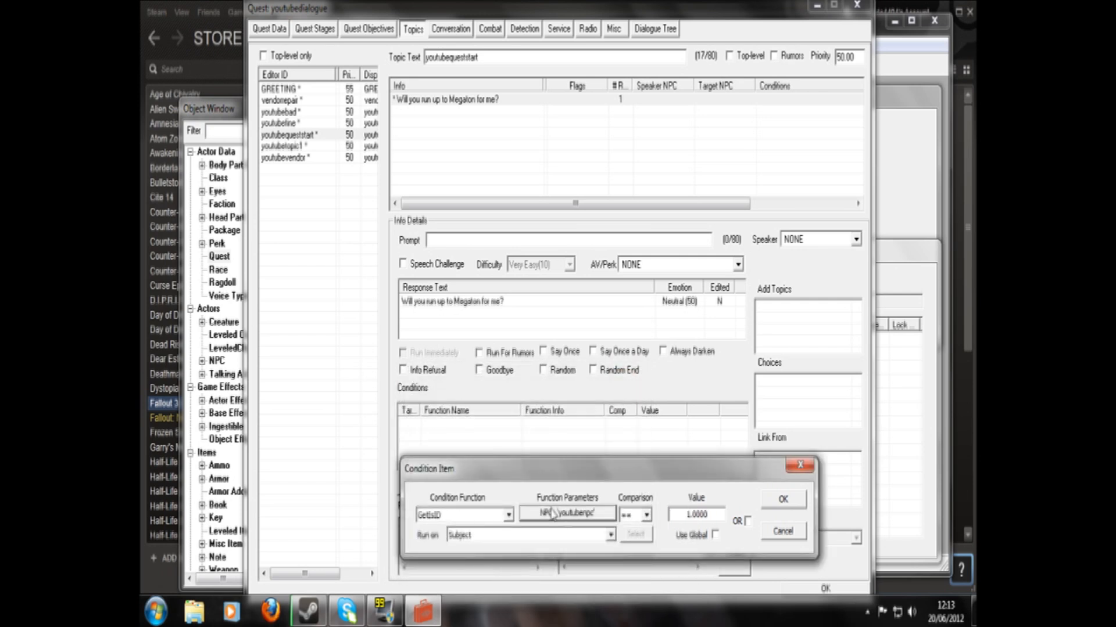
left_click(782, 501)
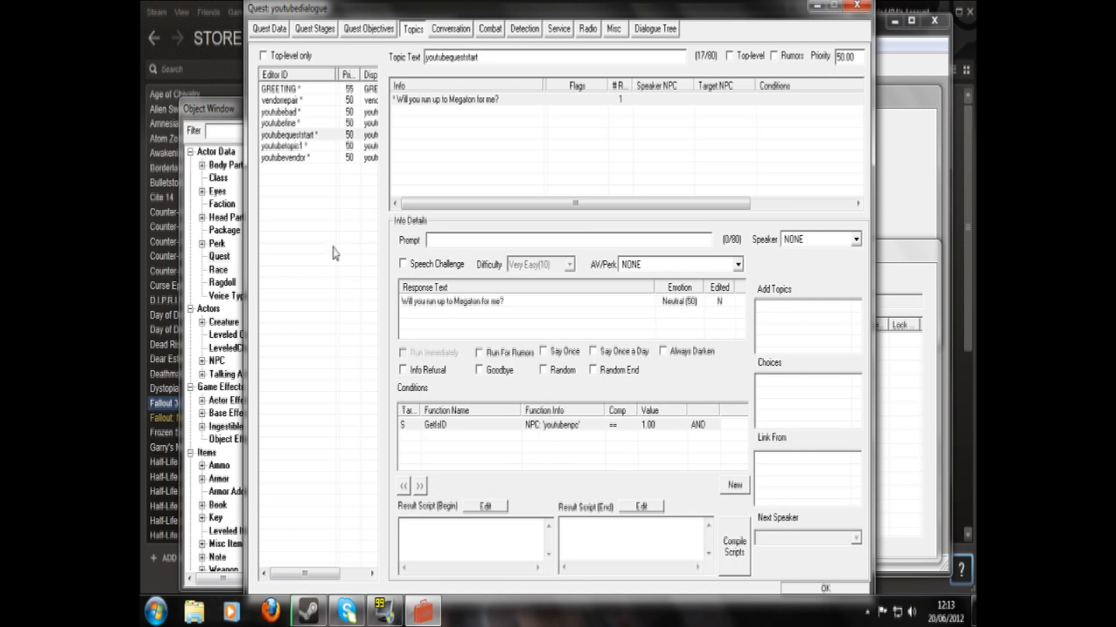
- Make the Megaton response Say Once and set its prompt to "Anything you need?"
left_click(542, 352)
type("Anything you need?")
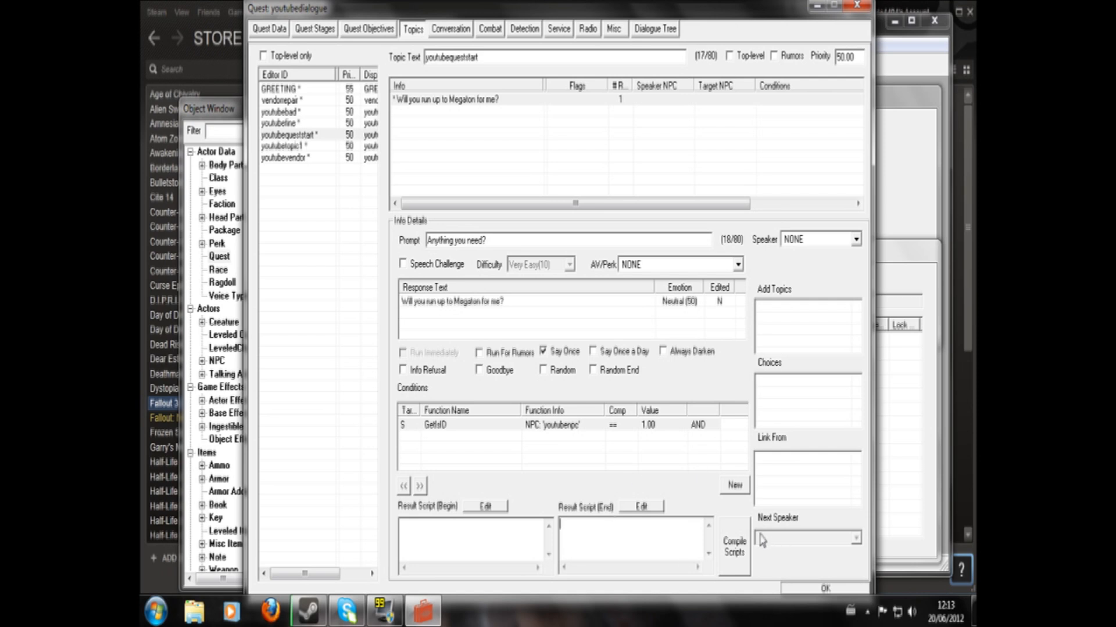
- Write "setstage youtubedialogue 10" as the response's end result script and compile it
type("setstage youtubedialogue 10")
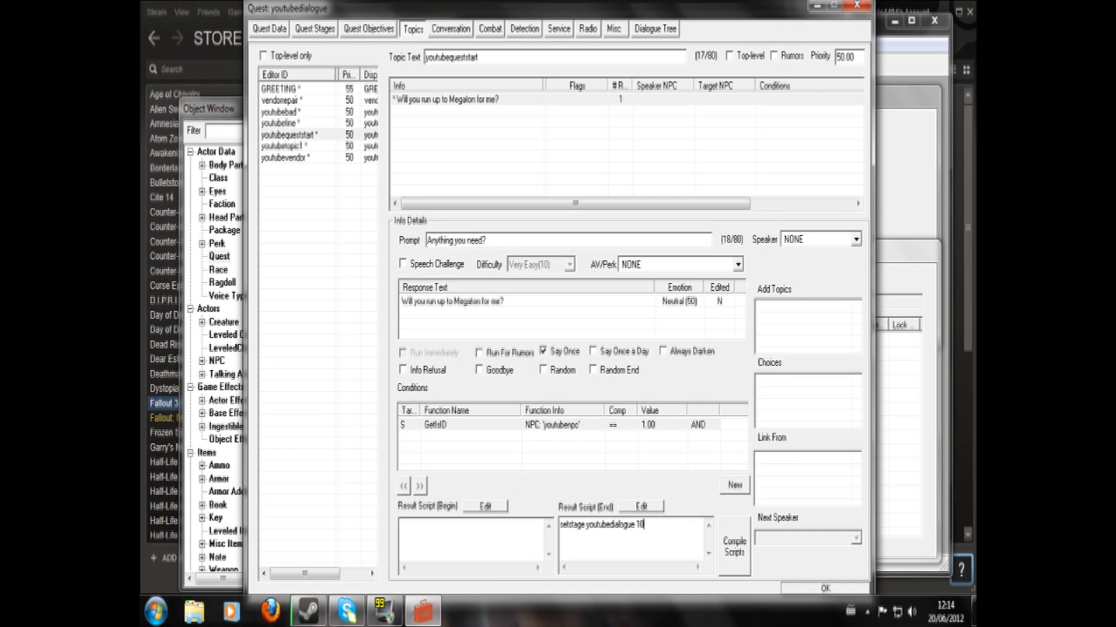
left_click(720, 565)
left_click(681, 541)
left_click(719, 543)
left_click(681, 541)
double_click(573, 525)
- Review the result script of quest stage 10 and the quest objective it displays
left_click(319, 30)
left_click(281, 70)
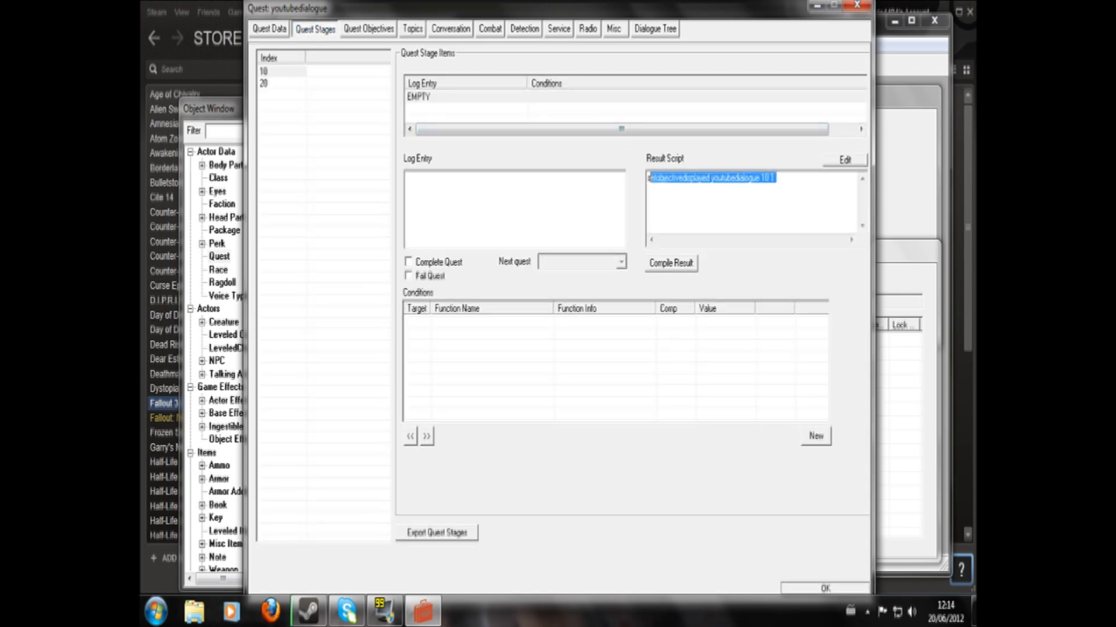
left_click(387, 29)
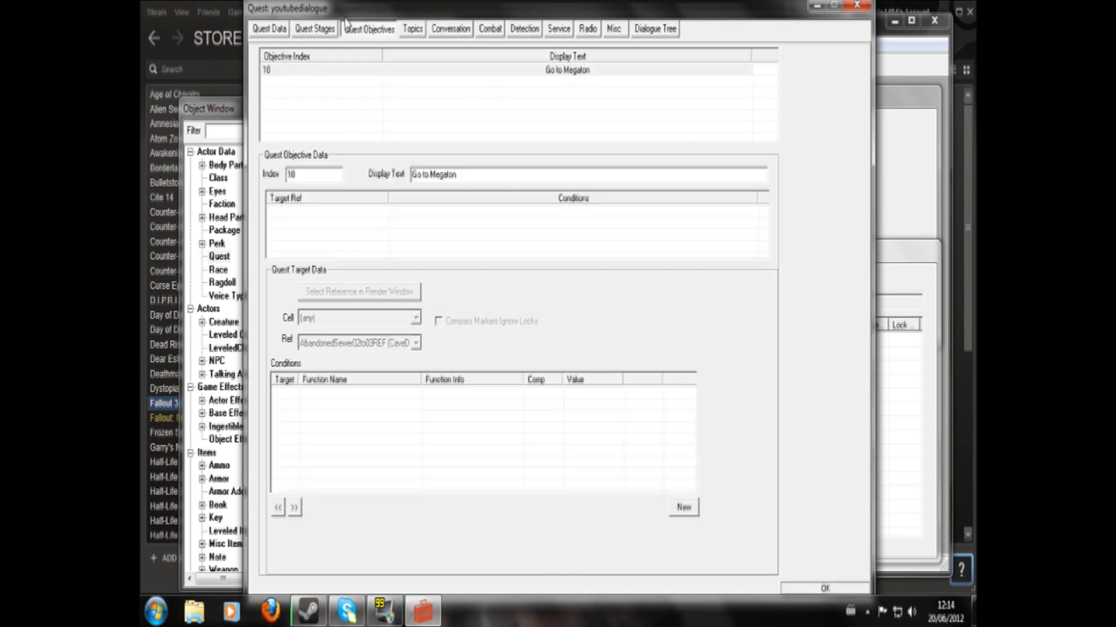
- Add youtubequeststart to the topics unlocked by the GREETING line "Hello, my name is Boris. Pleased to meet you."
left_click(411, 29)
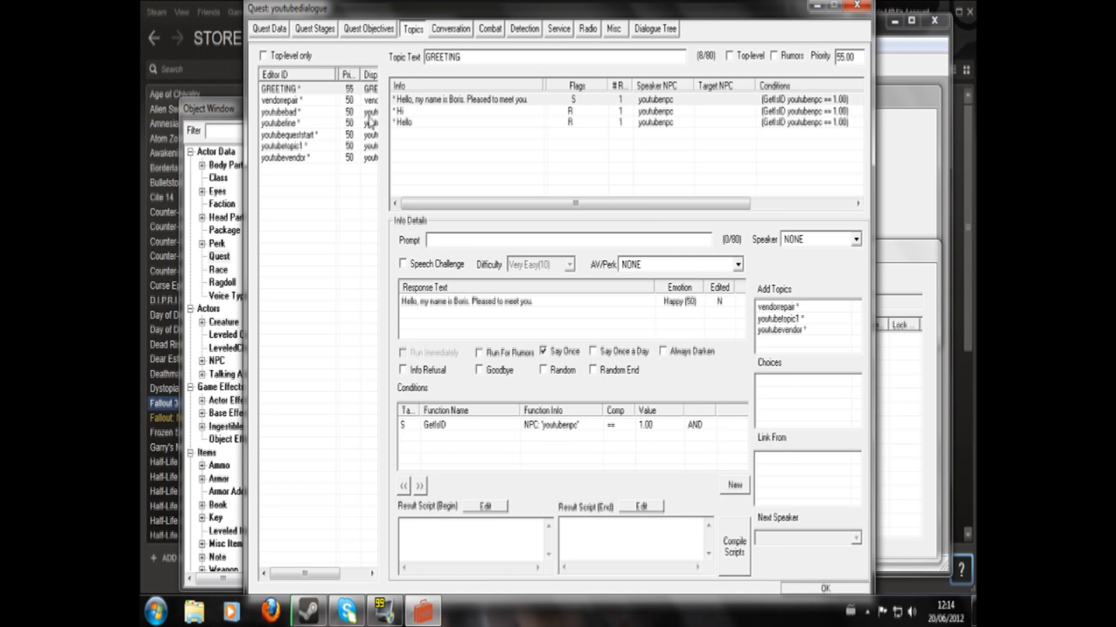
right_click(826, 352)
left_click(832, 353)
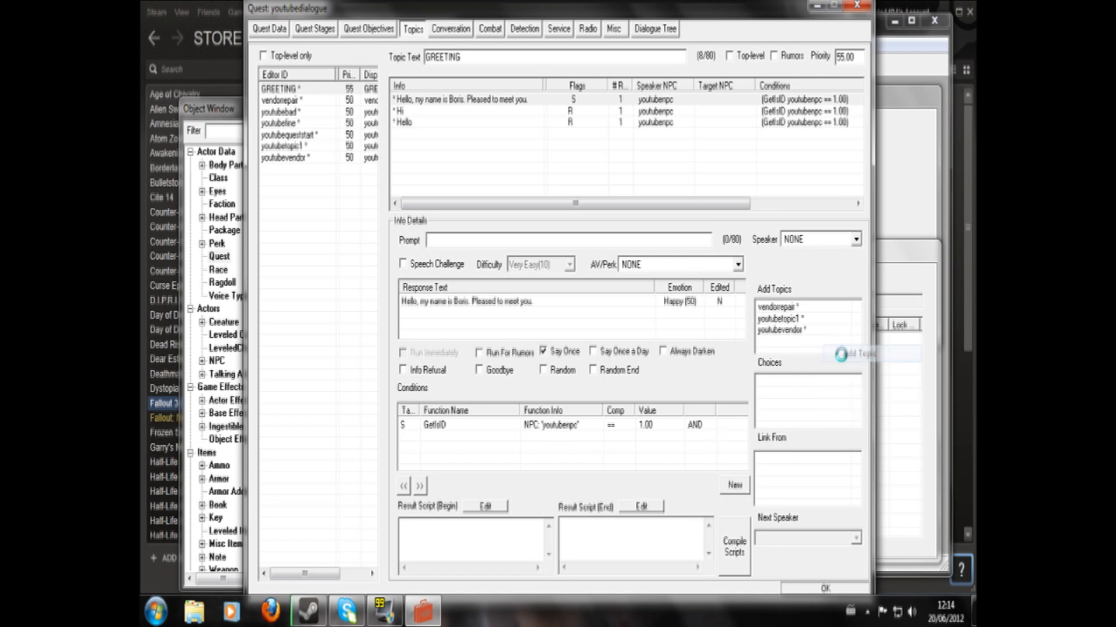
key("y")
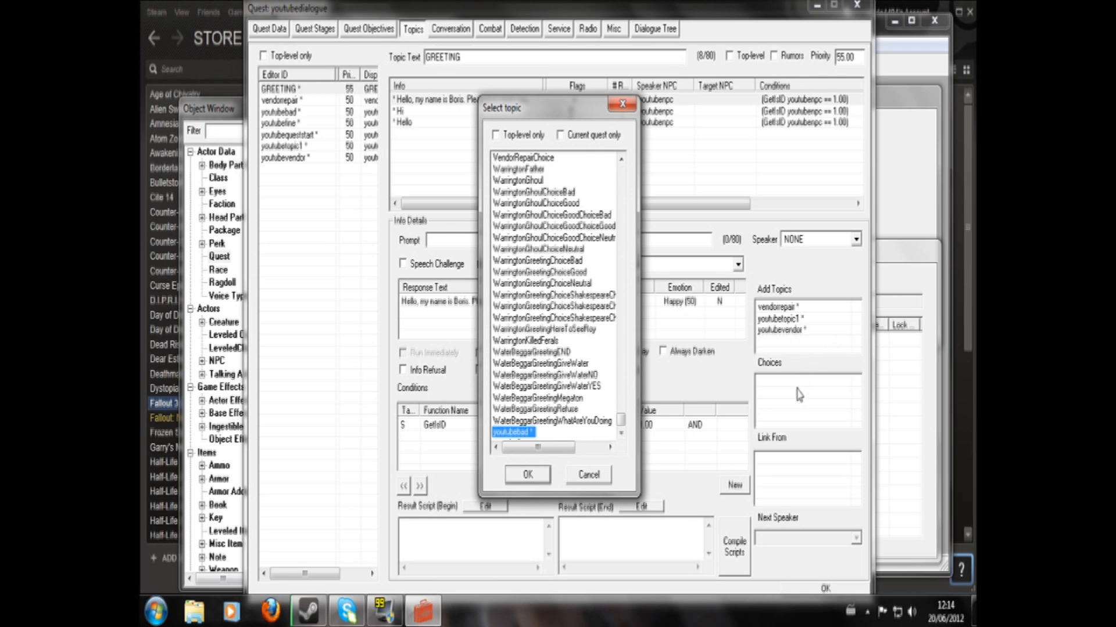
left_click(620, 434)
left_click(620, 433)
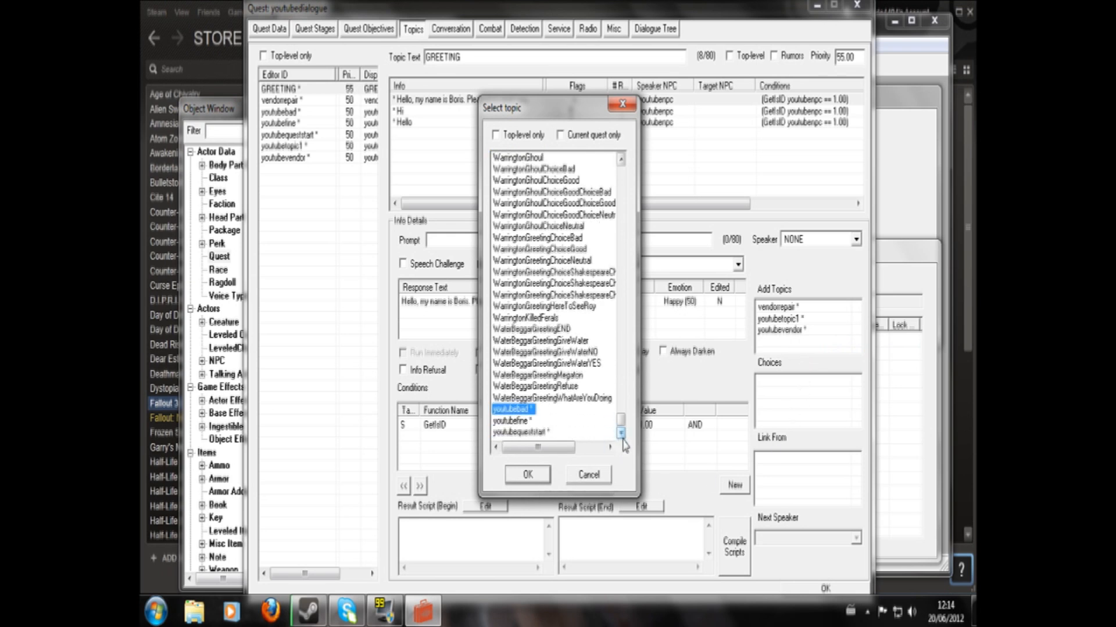
left_click(523, 432)
left_click(528, 474)
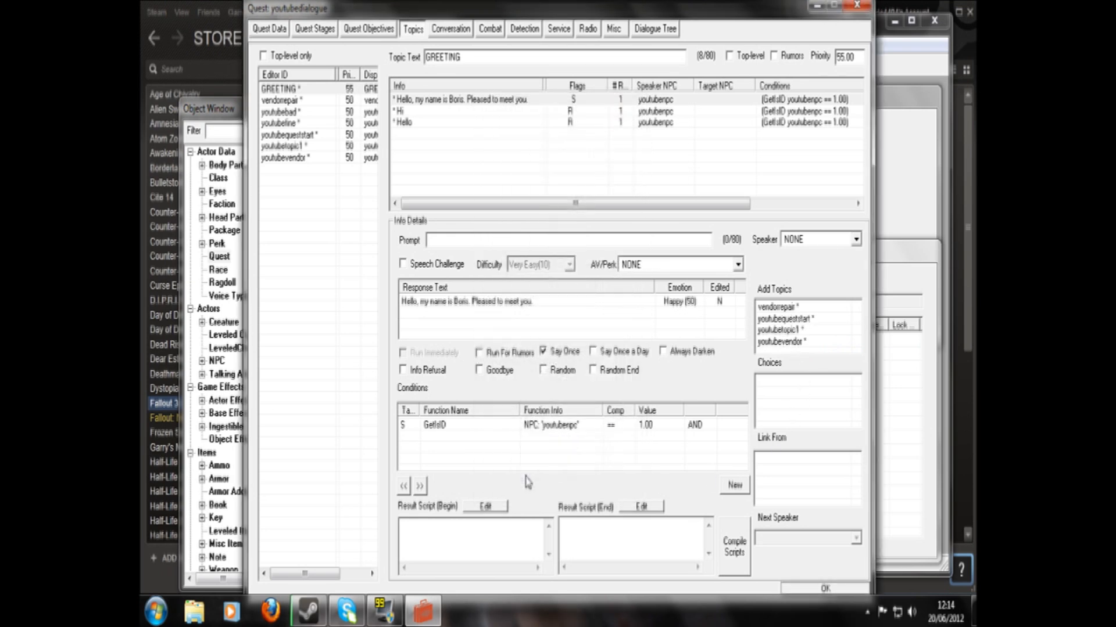
- Check the youtubequeststart topic's settings, and save and close the quest
left_click(325, 274)
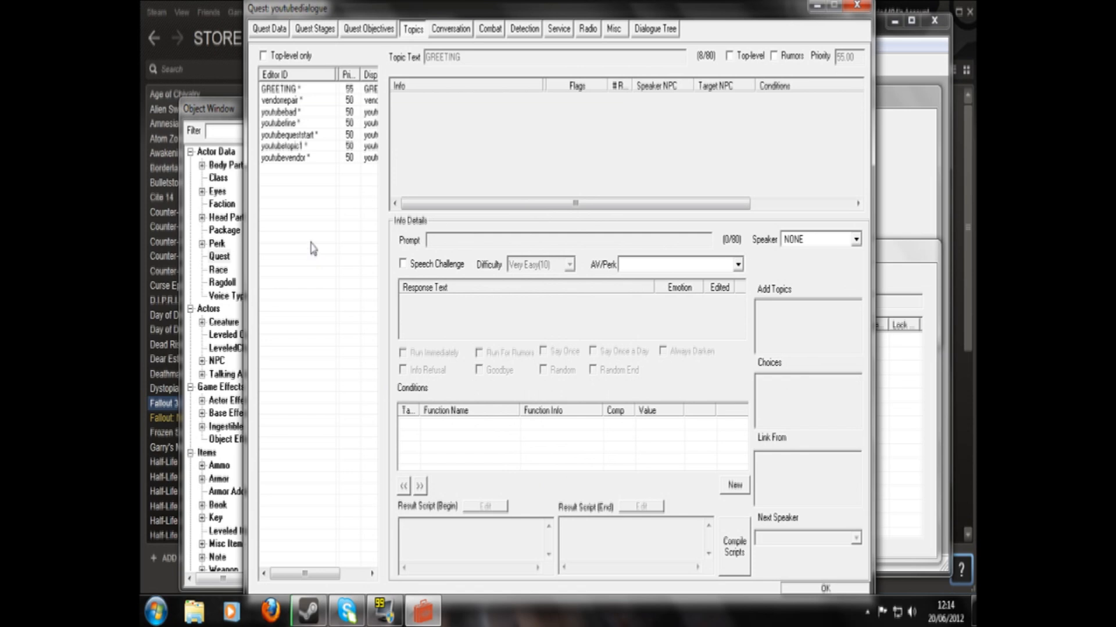
left_click(287, 135)
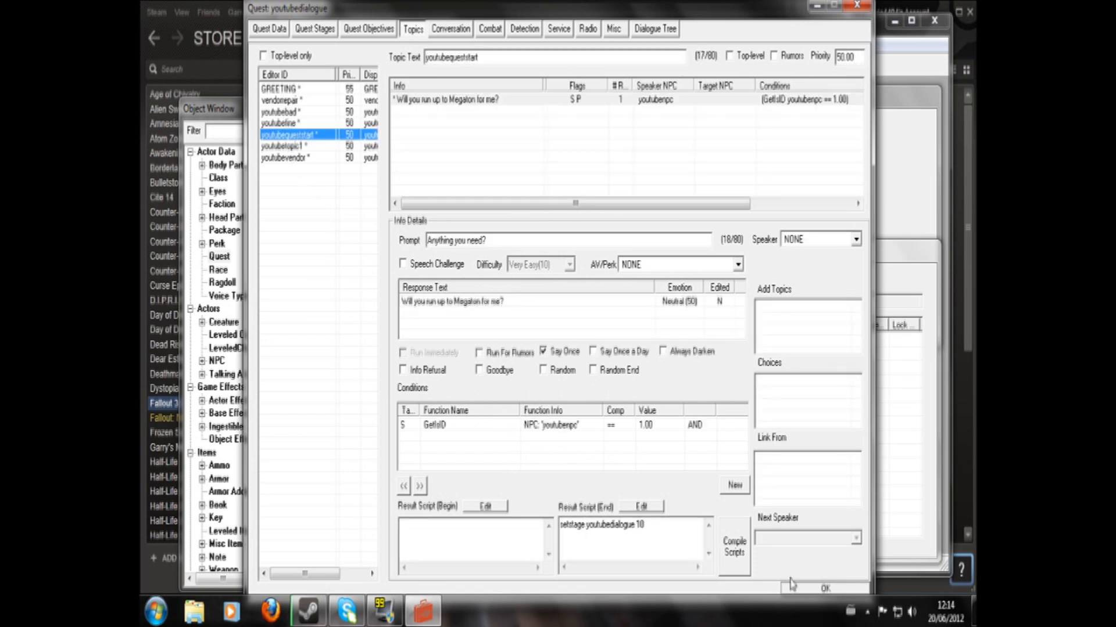
left_click(828, 588)
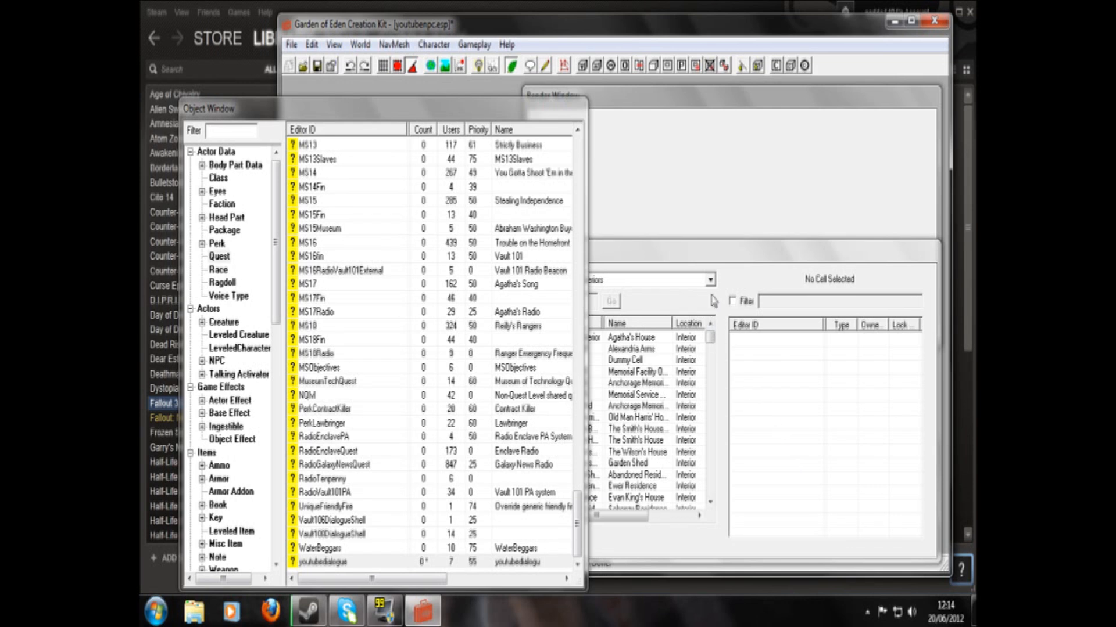
- Load the MegatonMainGate cell of the Wasteland world space in the render window, accepting all texture warnings
left_click(710, 280)
scroll(673, 372, "down", 5)
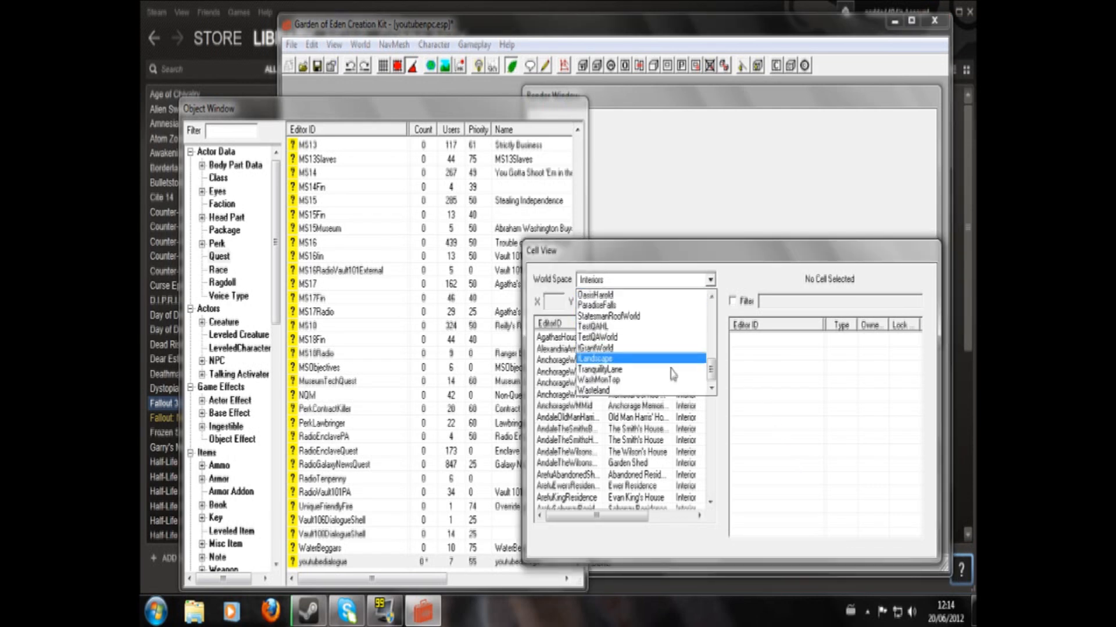
left_click(669, 391)
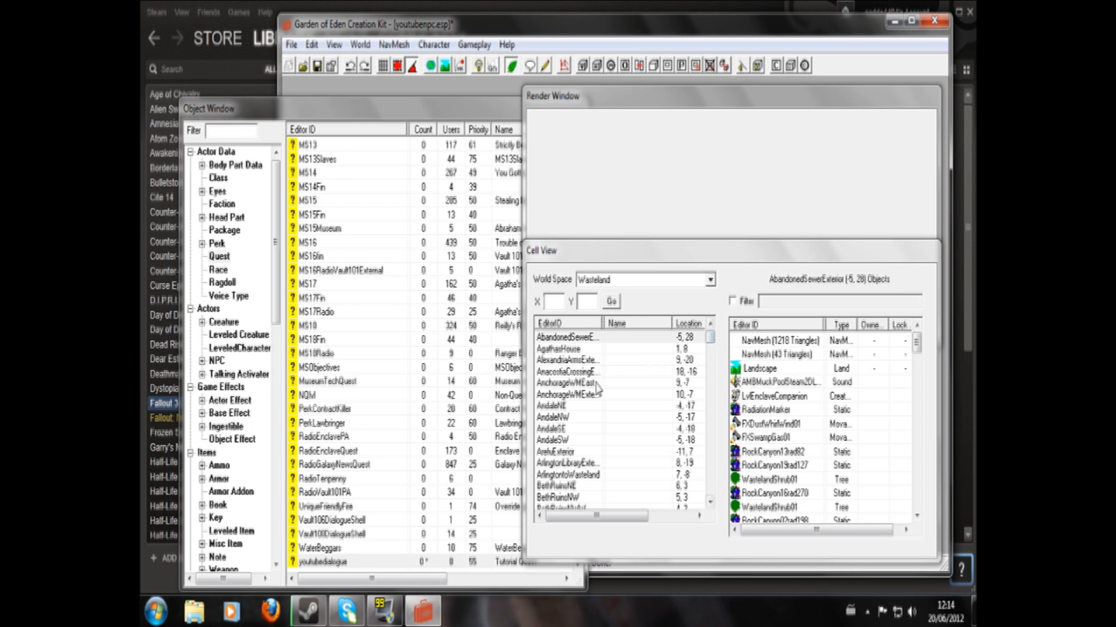
left_click(574, 362)
key("m")
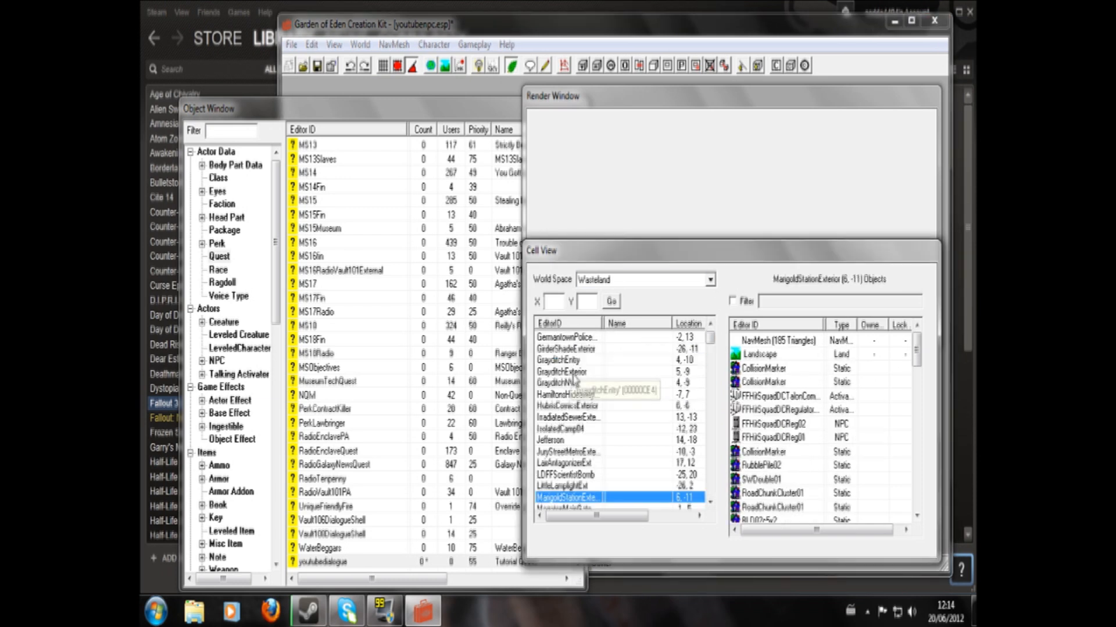
scroll(714, 503, "down", 1)
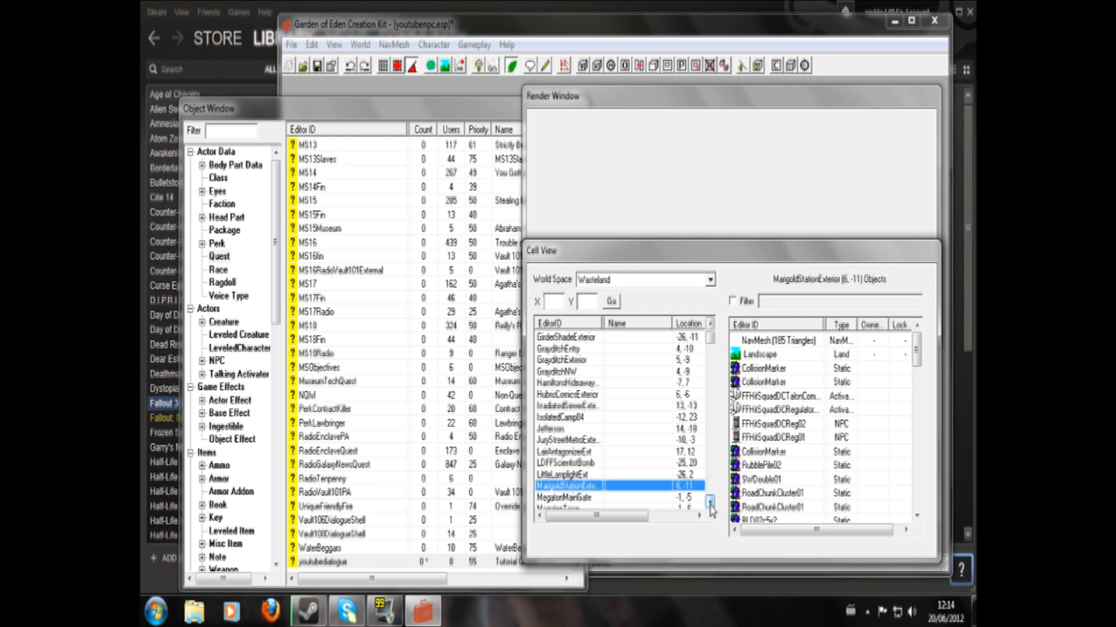
left_click(565, 477)
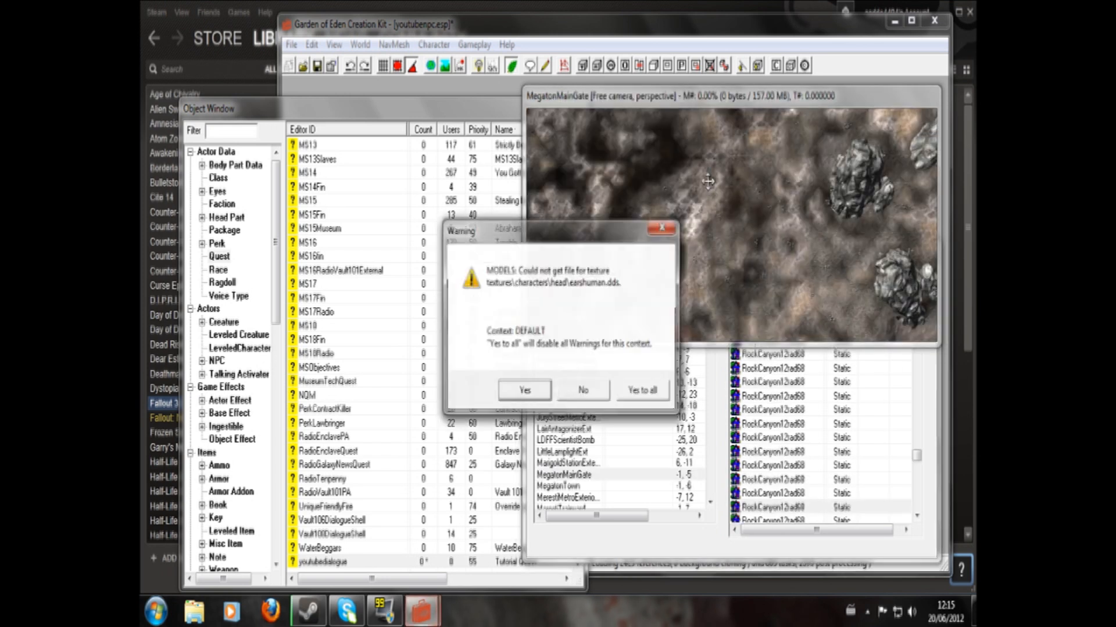
left_click(637, 392)
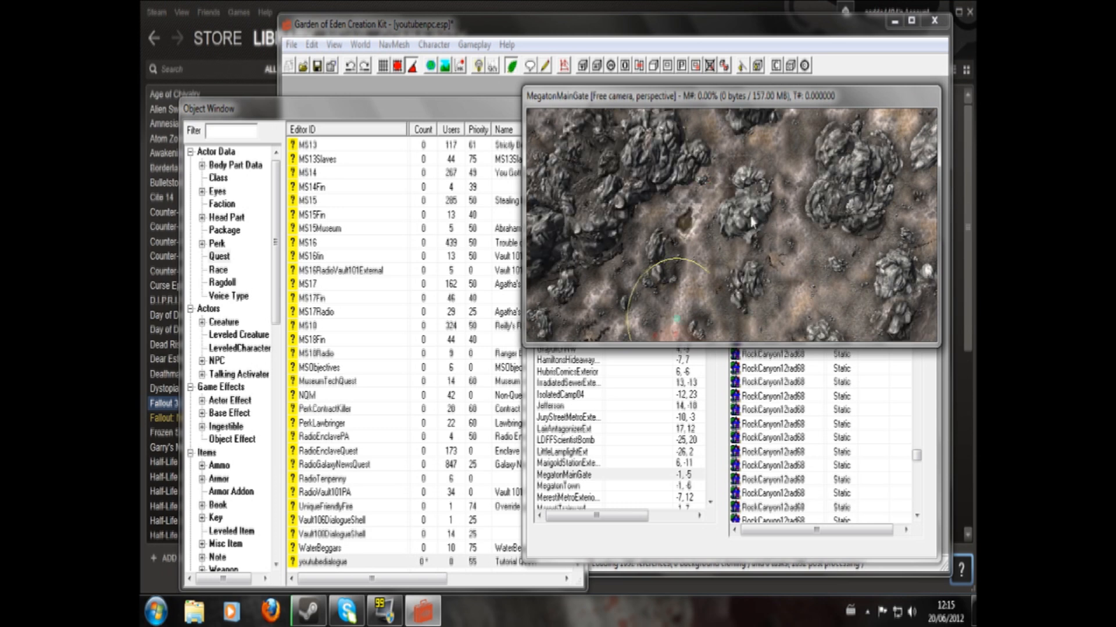
- Examine the ground in front of Megaton's main gate for a spot to place the quest trigger
middle_click_drag(685, 263, 725, 150)
middle_click_drag(661, 272, 842, 129)
middle_click_drag(809, 219, 868, 266)
scroll(808, 238, "up", 5)
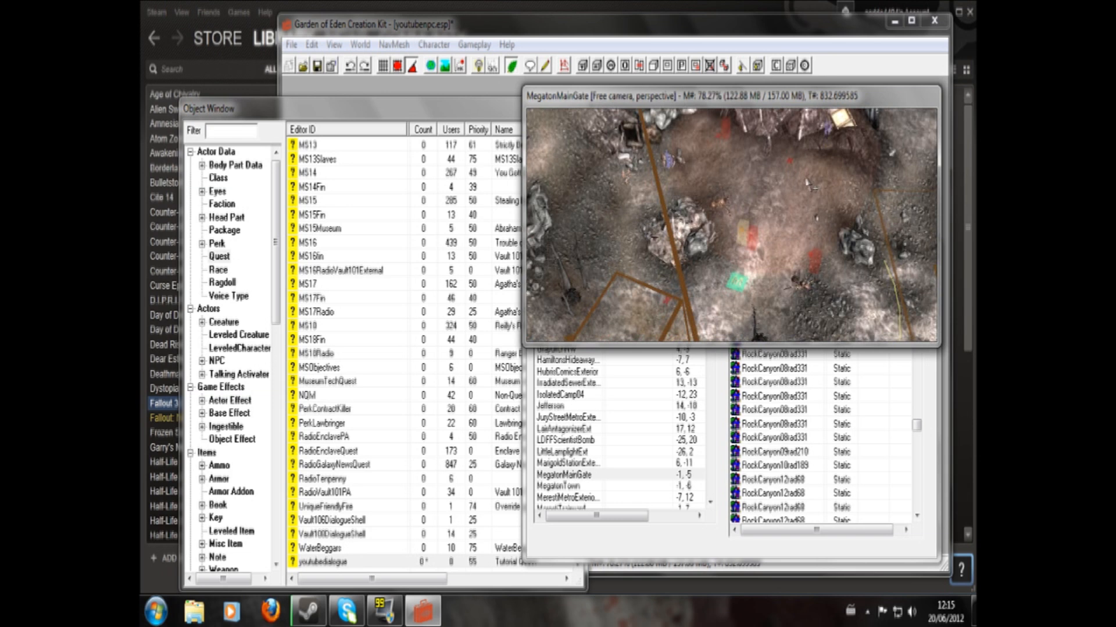
scroll(807, 238, "up", 5)
scroll(769, 241, "down", 6)
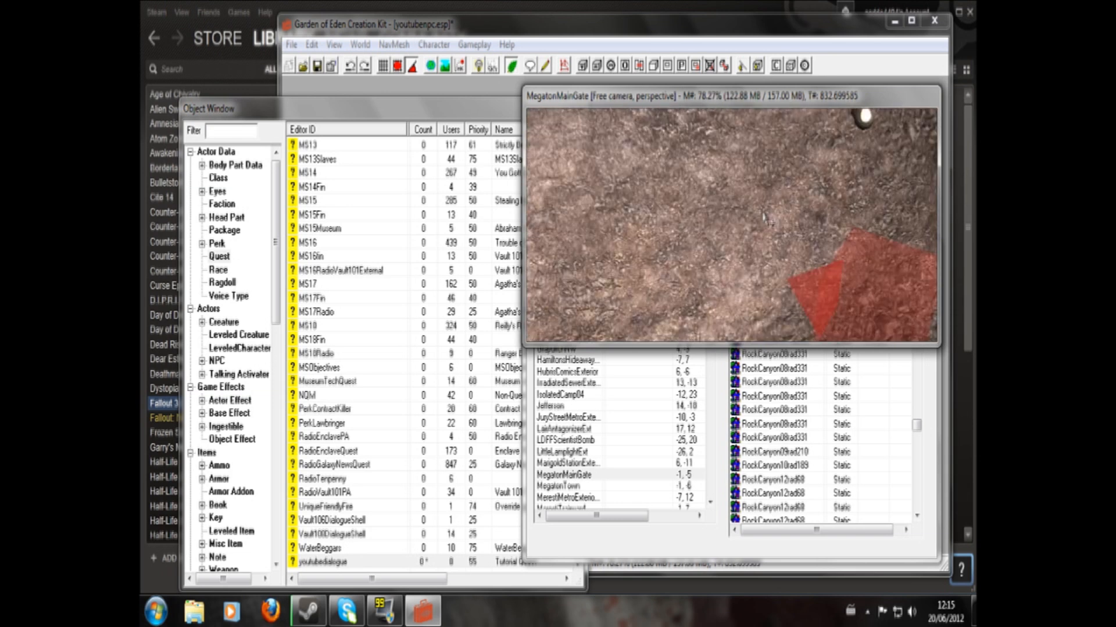
middle_click_drag(755, 242, 754, 270)
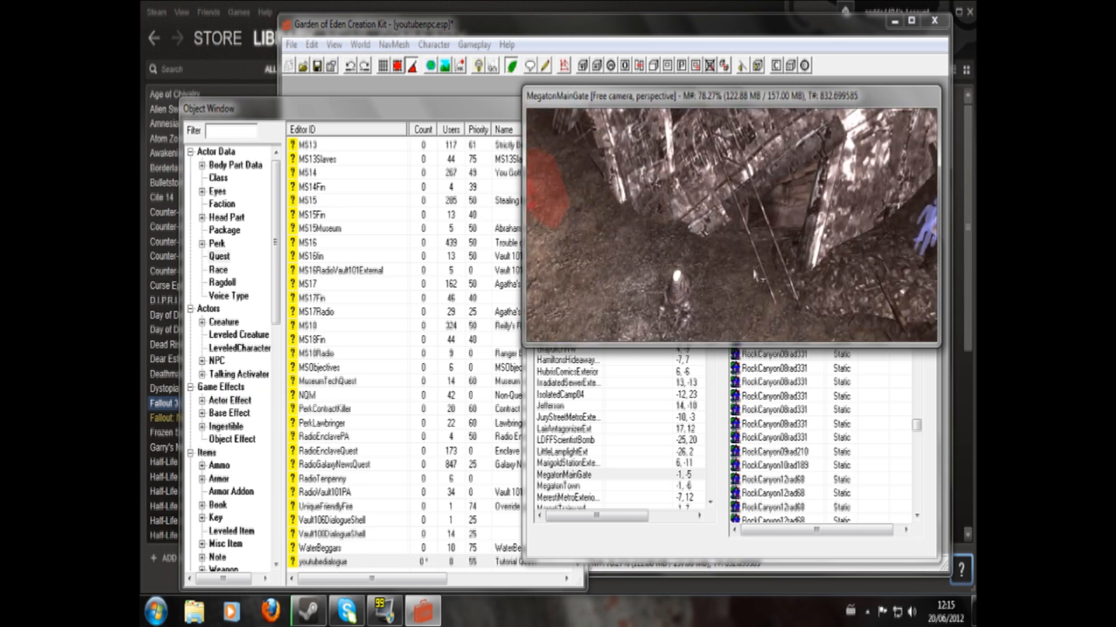
- Select the protectron standing outside Megaton's gate and inspect it and its surroundings
left_click(678, 294)
middle_click_drag(684, 326, 727, 155)
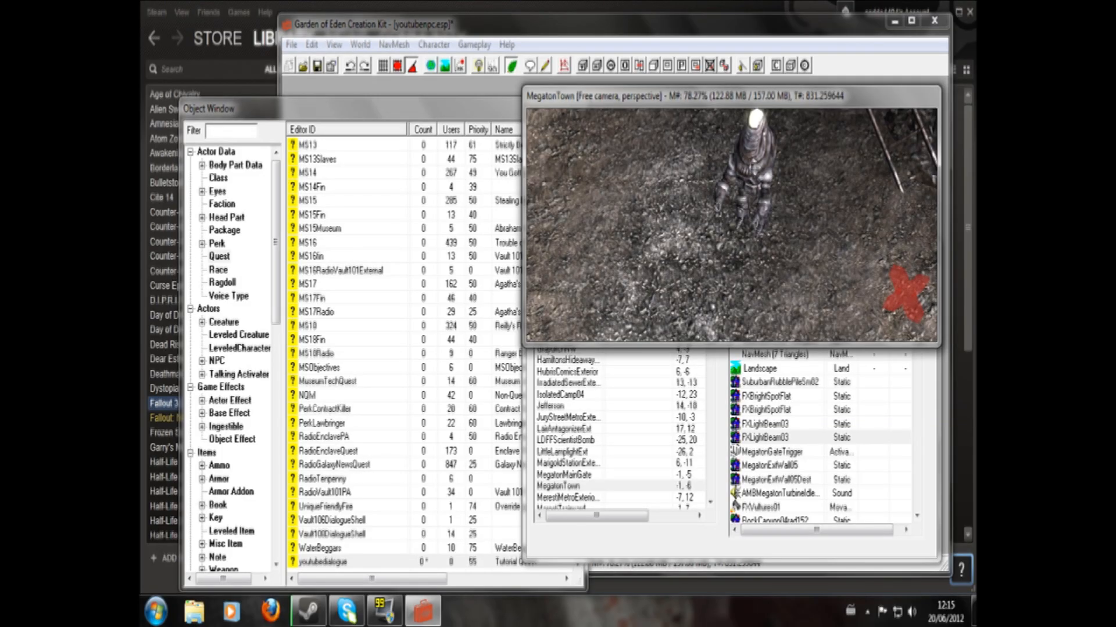
scroll(749, 161, "up", 5)
middle_click_drag(794, 164, 789, 172)
left_click(759, 167)
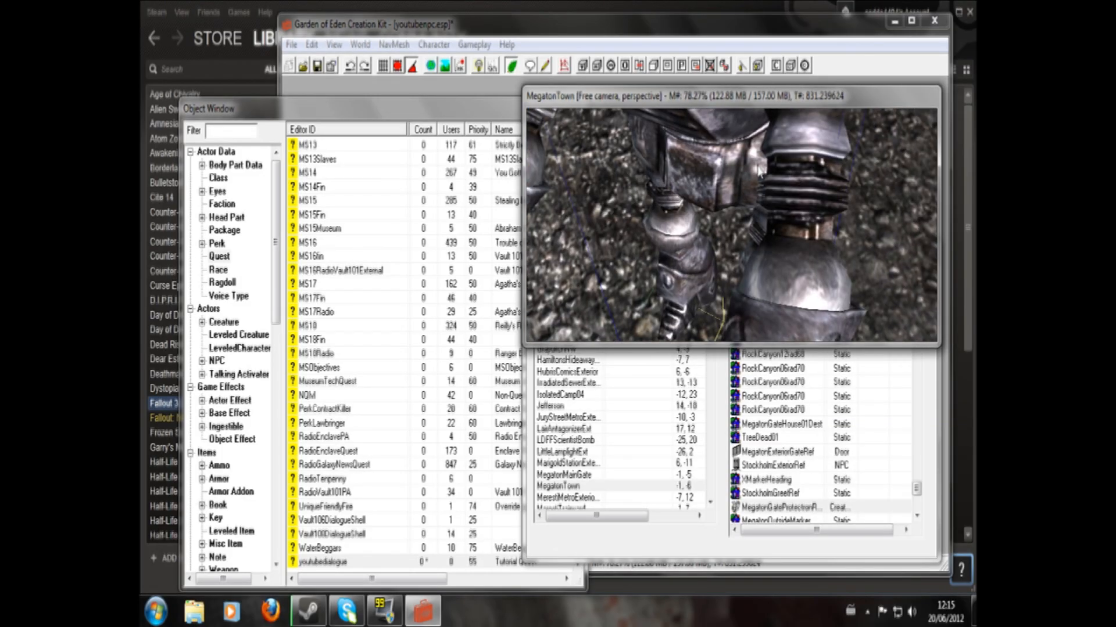
scroll(758, 169, "down", 5)
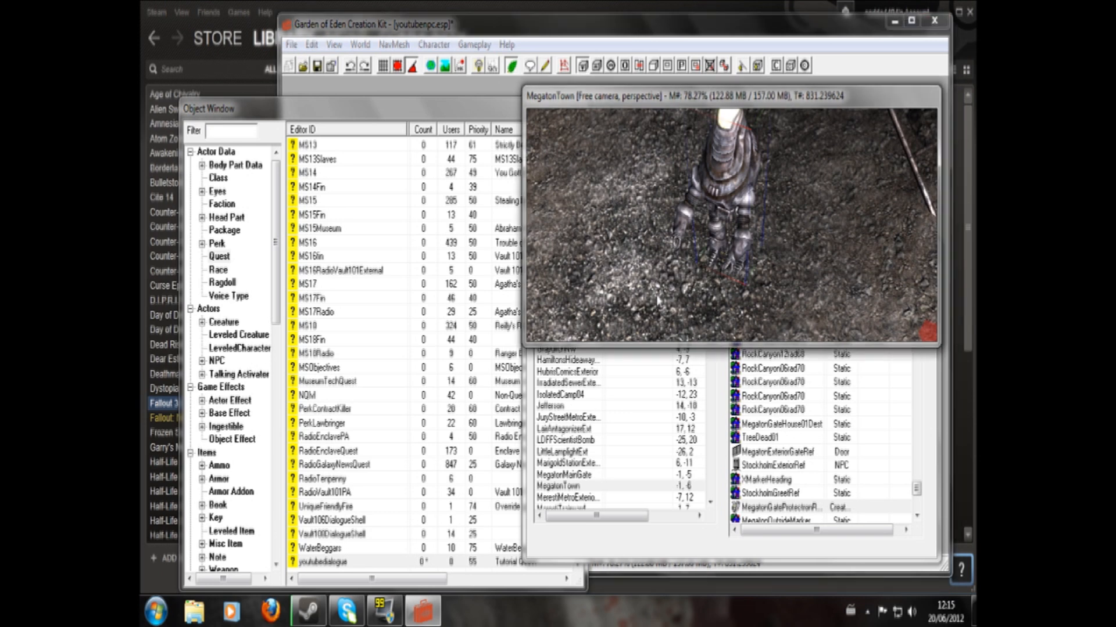
scroll(646, 224, "down", 5)
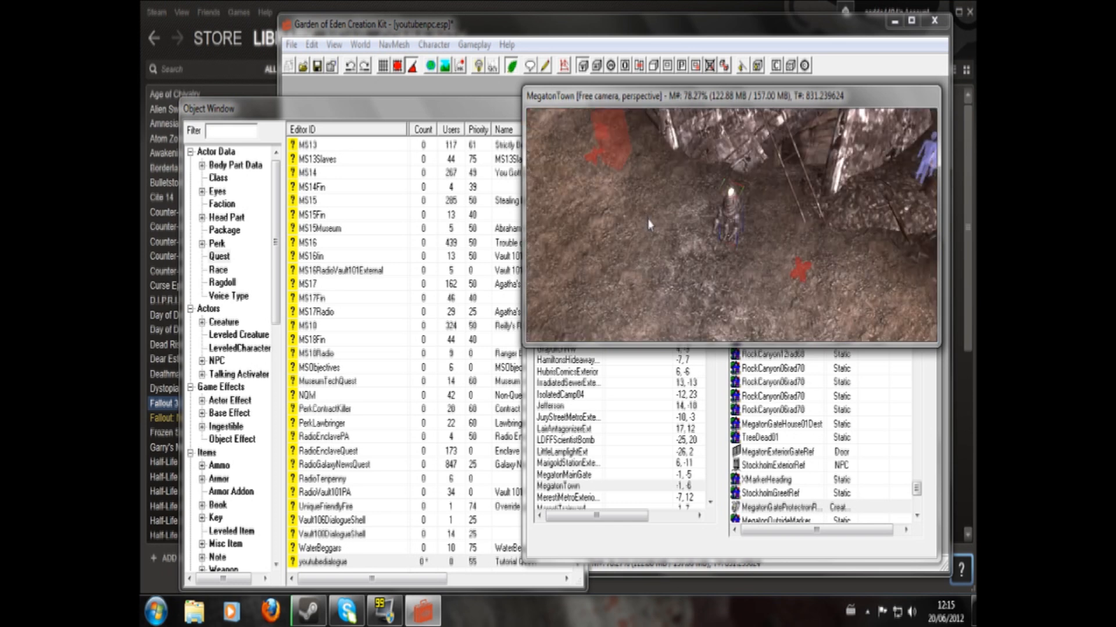
scroll(657, 227, "down", 5)
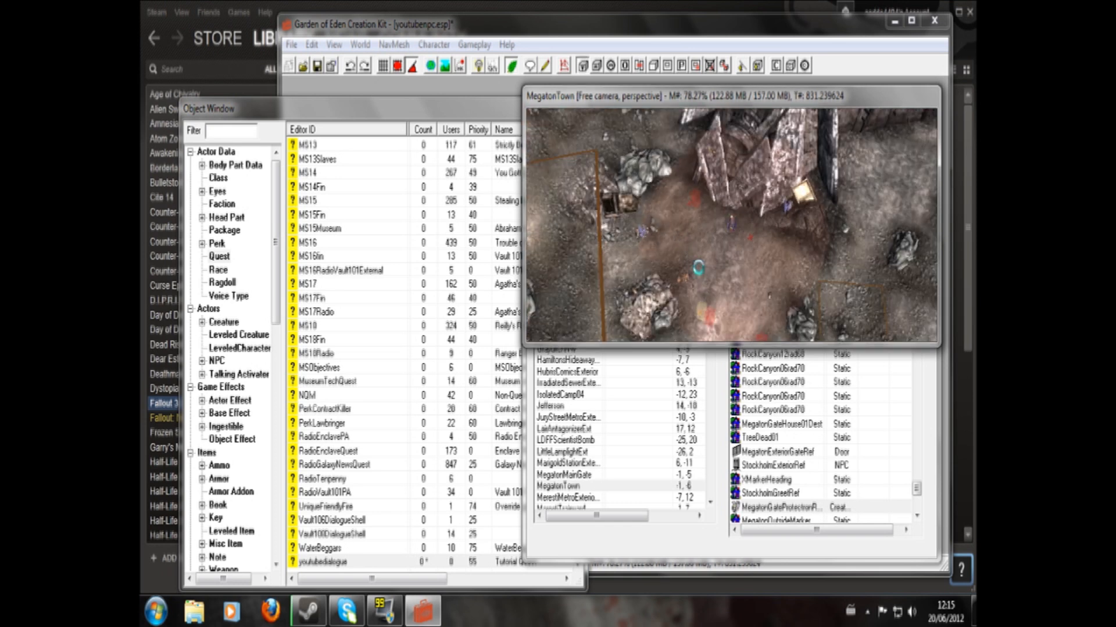
left_click(706, 161)
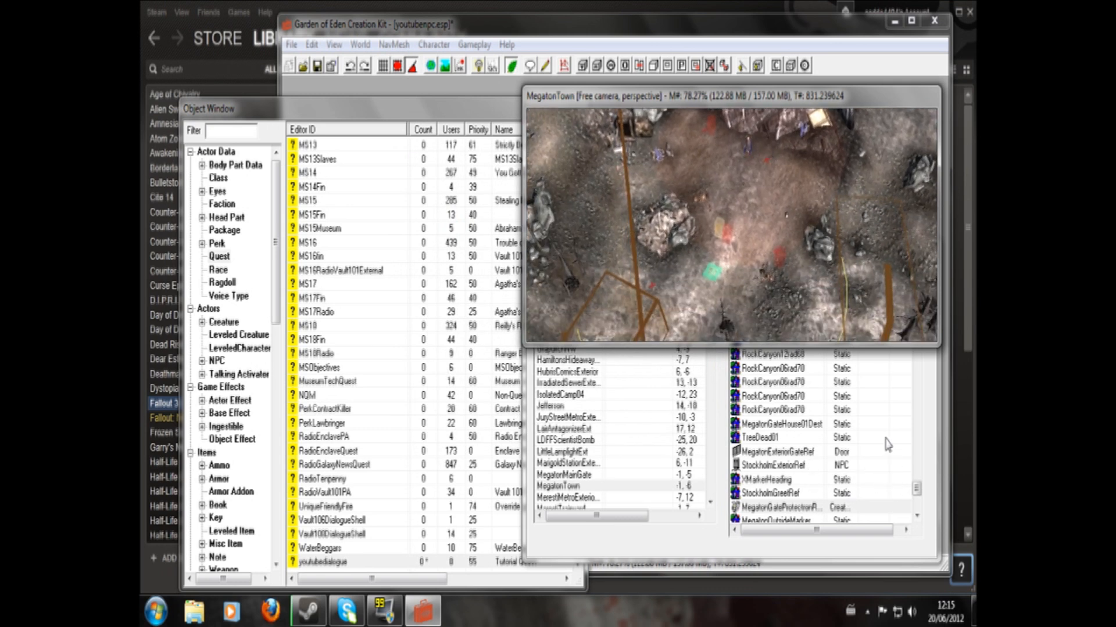
- Search the MegatonMainGate cell's objects for "tri", and clear and turn off the filter
key("Up")
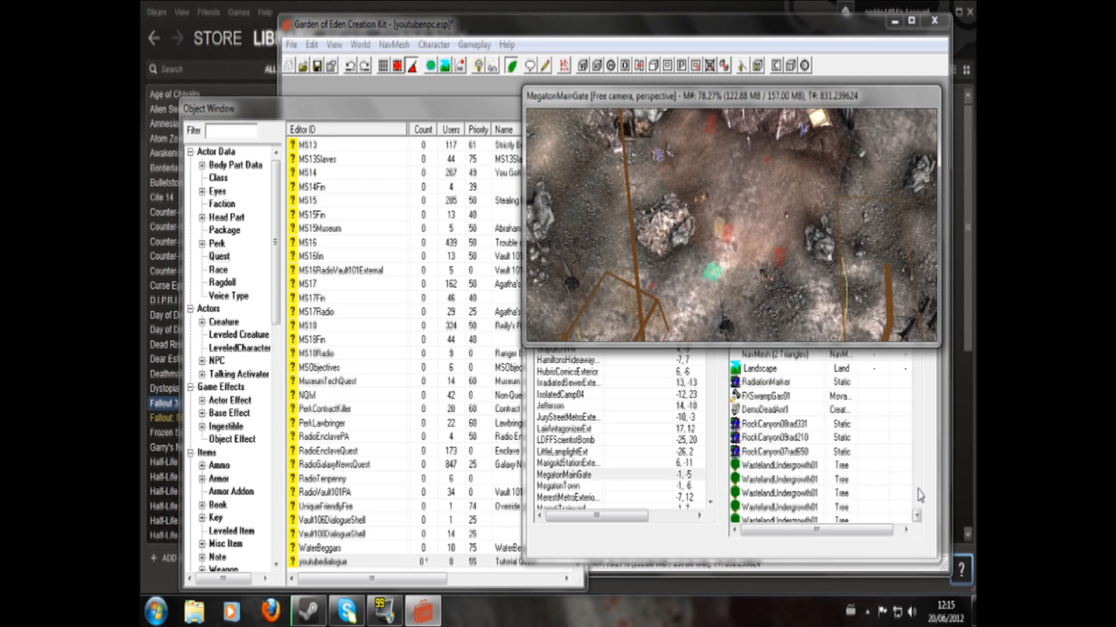
left_click(930, 436)
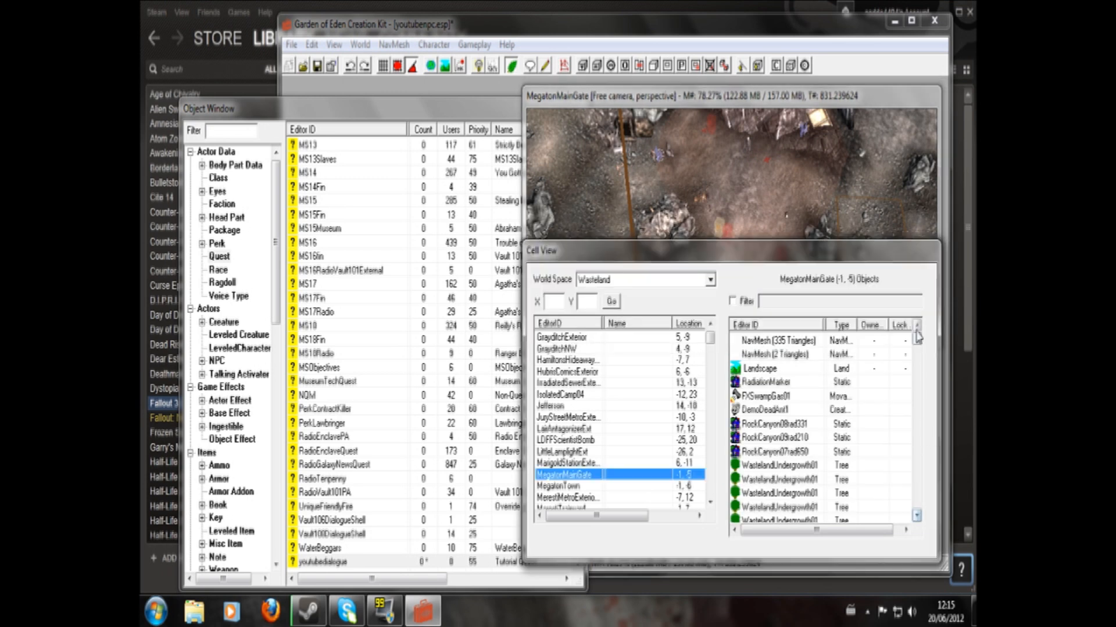
left_click_drag(918, 344, 919, 408)
left_click(734, 303)
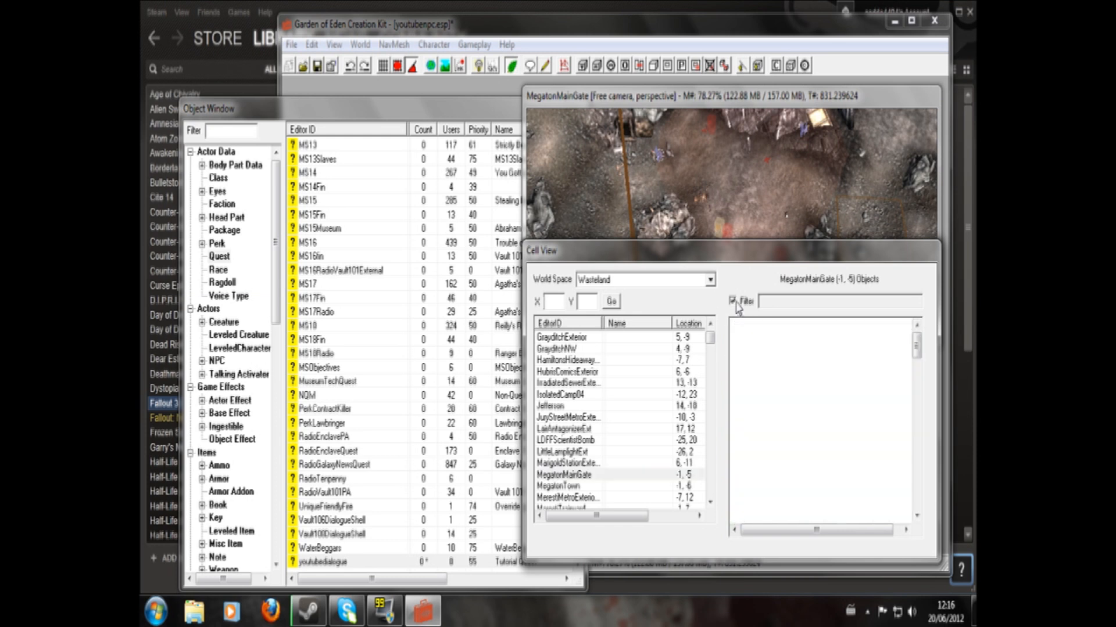
type("tr")
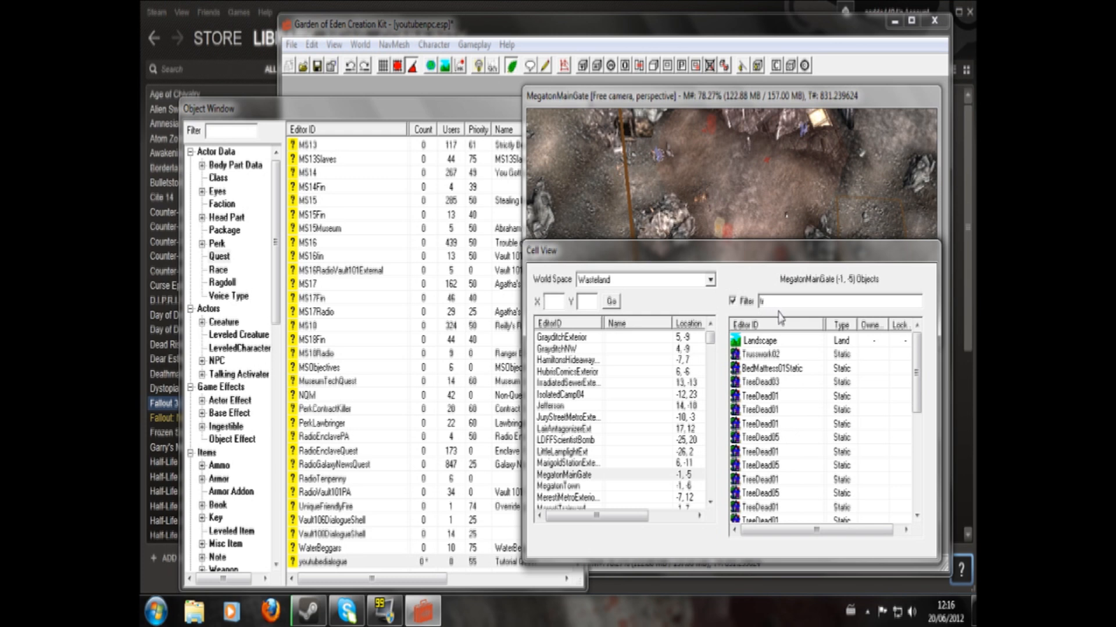
type("i")
key("BackSpace")
key("BackSpace")
key("BackSpace")
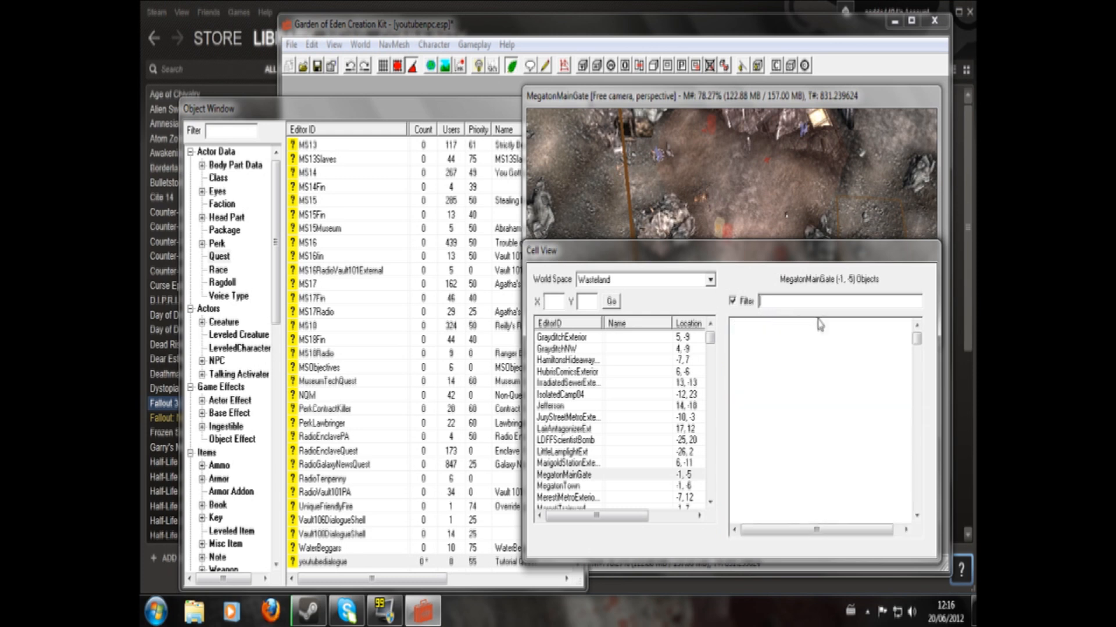
left_click_drag(919, 344, 904, 326)
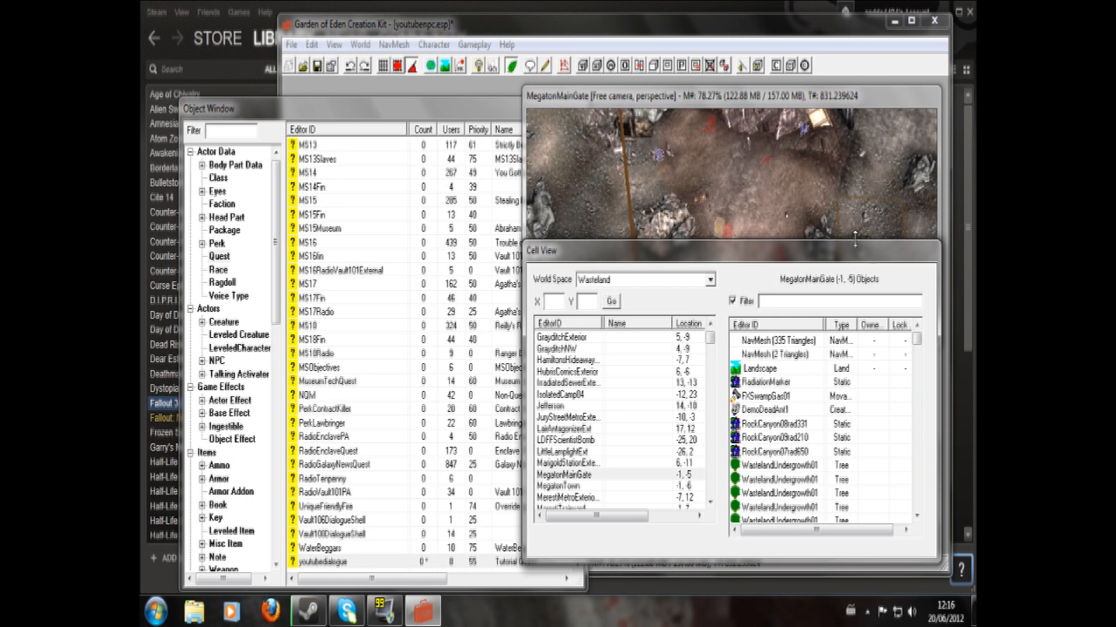
left_click(732, 302)
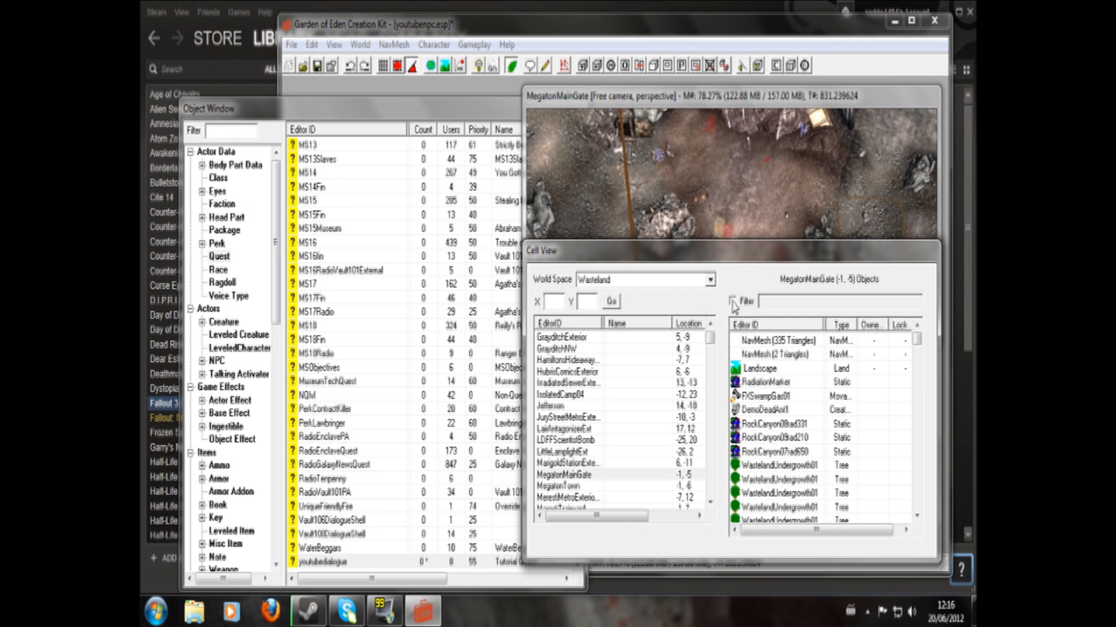
- Draw a new trigger volume beside the rocks on the open ground outside Megaton's gate
left_click(730, 217)
middle_click_drag(722, 220, 645, 178, "shift")
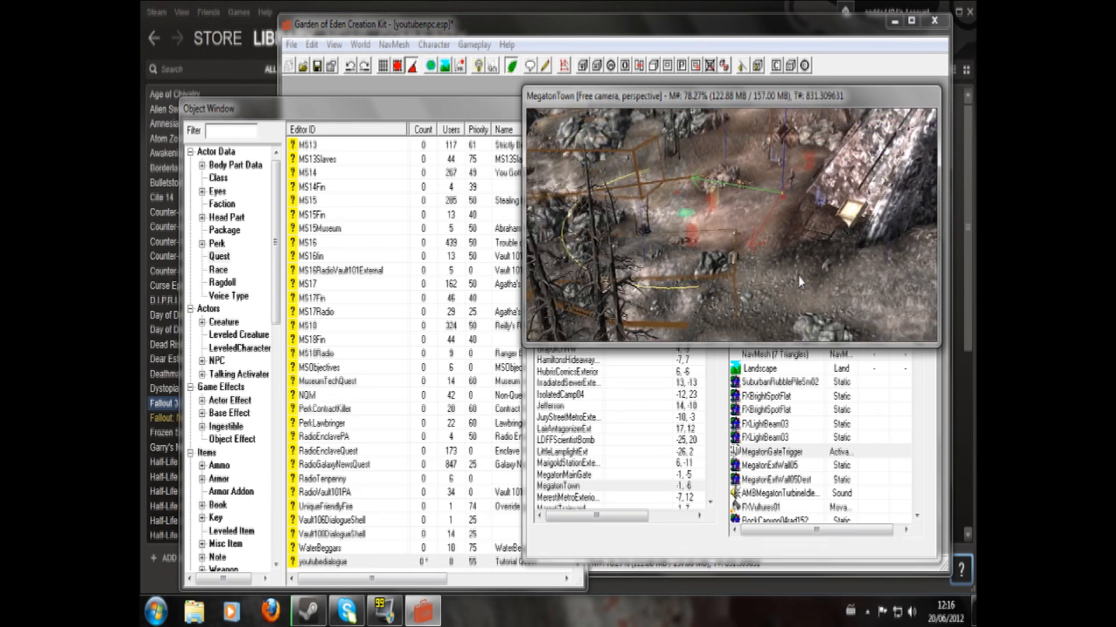
middle_click_drag(818, 283, 705, 186, "shift")
left_click(585, 67)
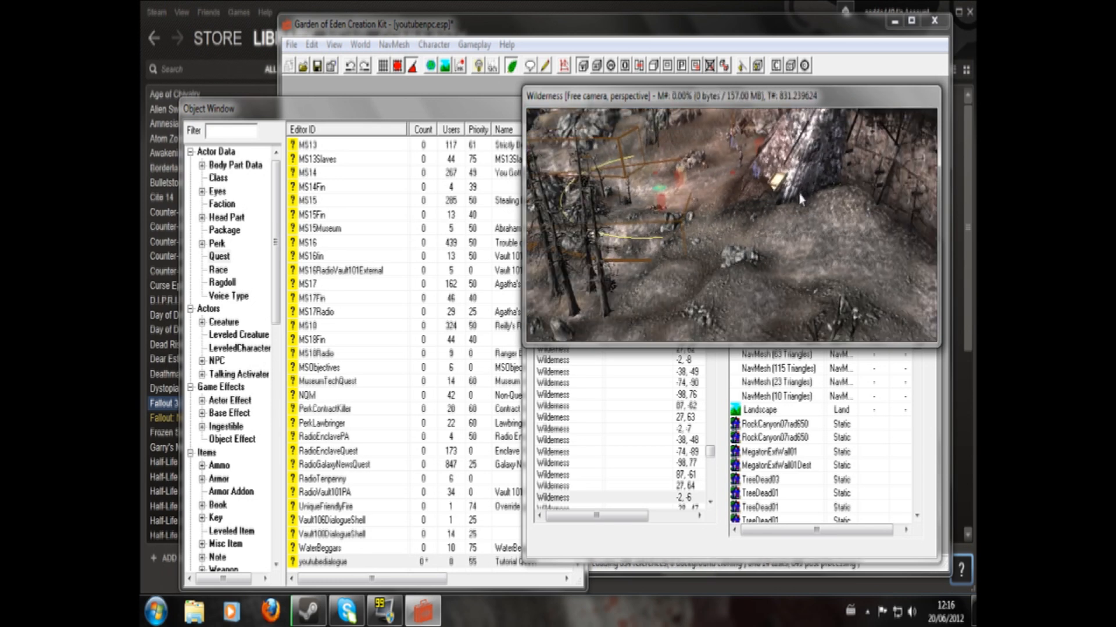
left_click(795, 233)
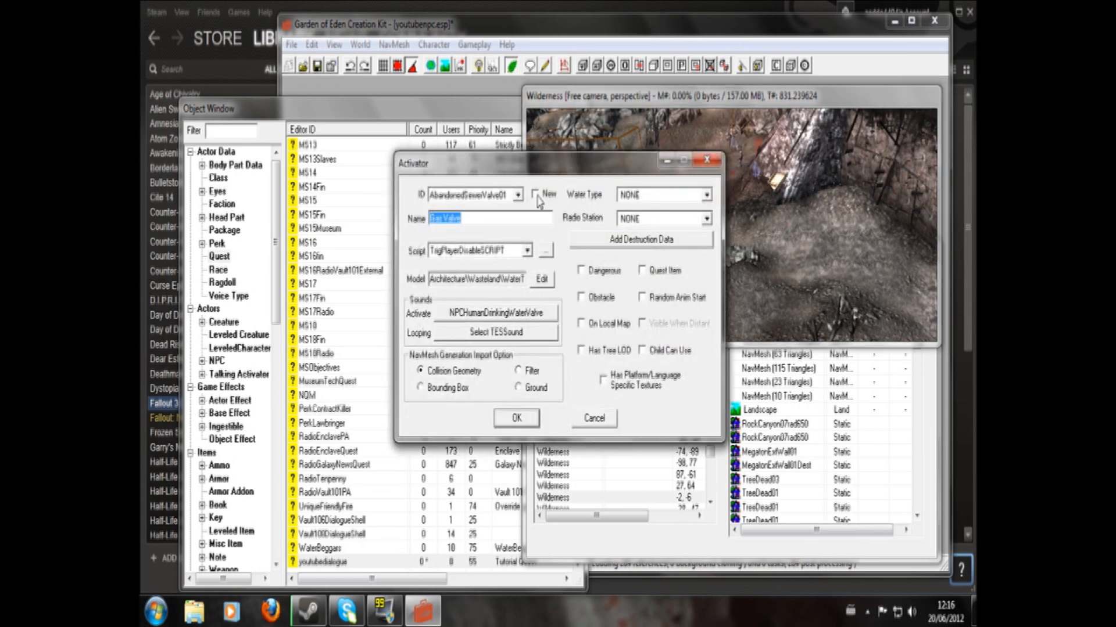
- Create a new activator with ID youtubetrig, an empty name and script NONE, and assign it to the trigger volume
left_click(535, 195)
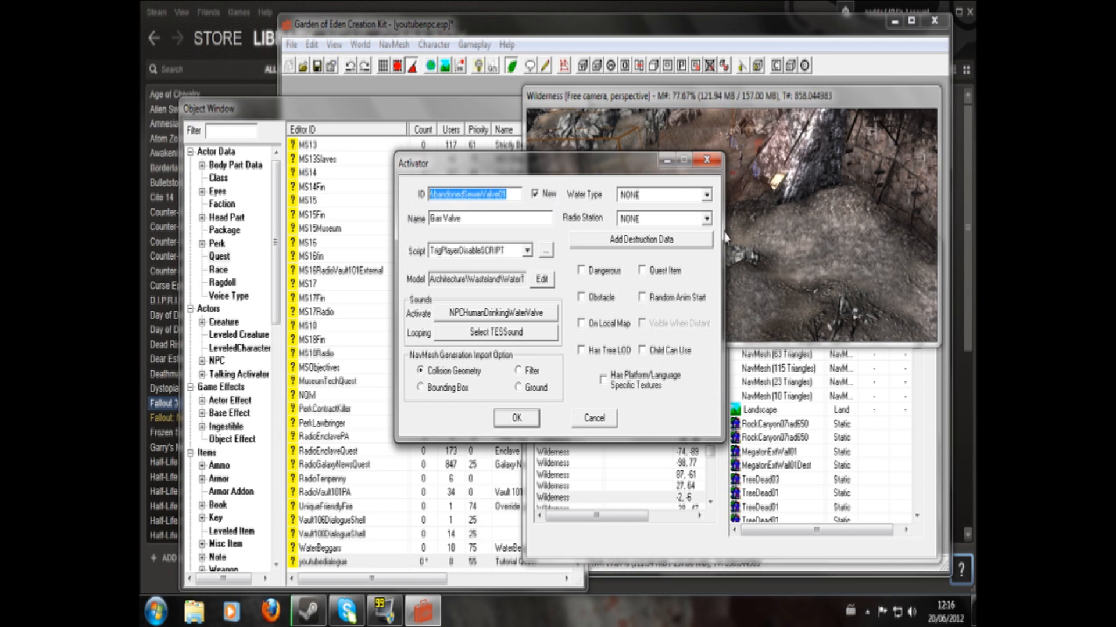
type("youtubetrig")
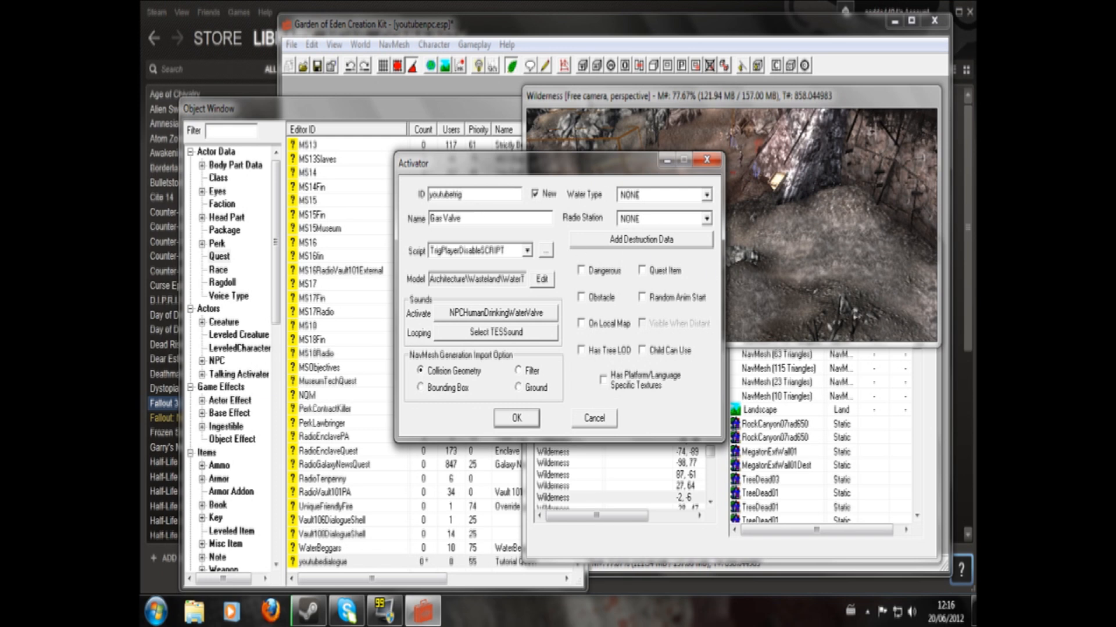
left_click_drag(461, 219, 402, 221)
key("BackSpace")
left_click(527, 251)
scroll(648, 320, "up", 15)
left_click(650, 265)
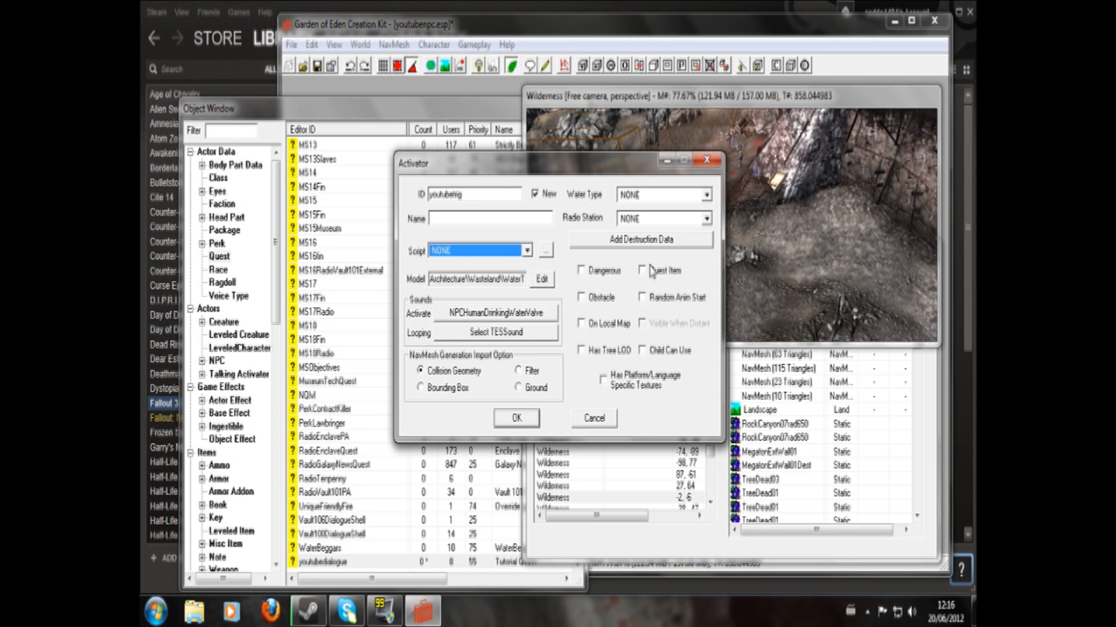
left_click(525, 420)
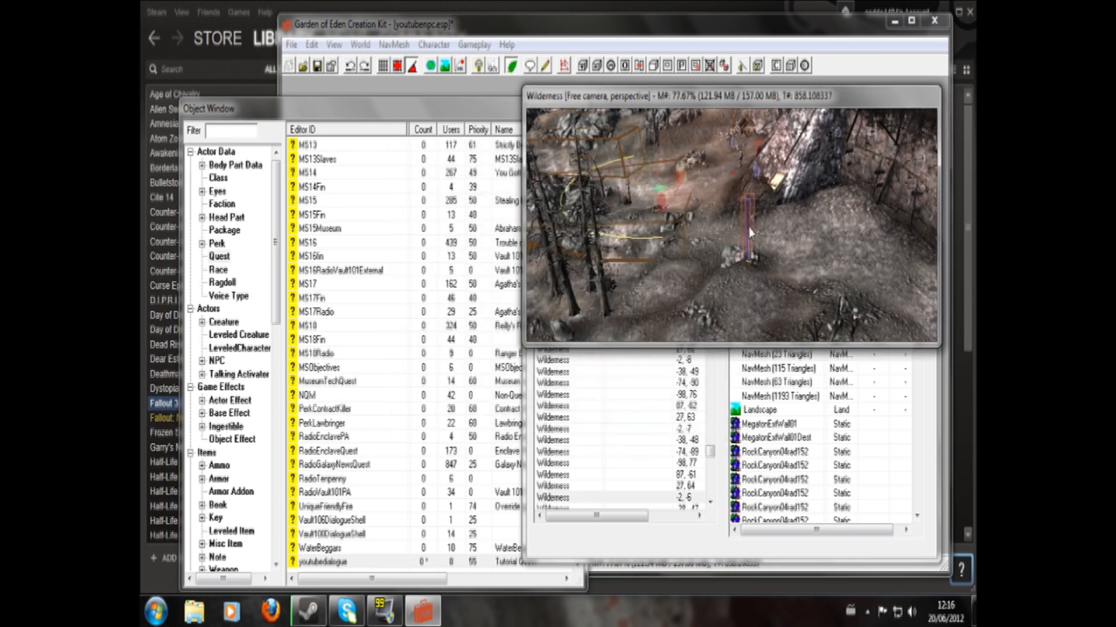
- Examine the youtubetrig volume's placement beside the rocks from several angles
scroll(750, 233, "up", 3)
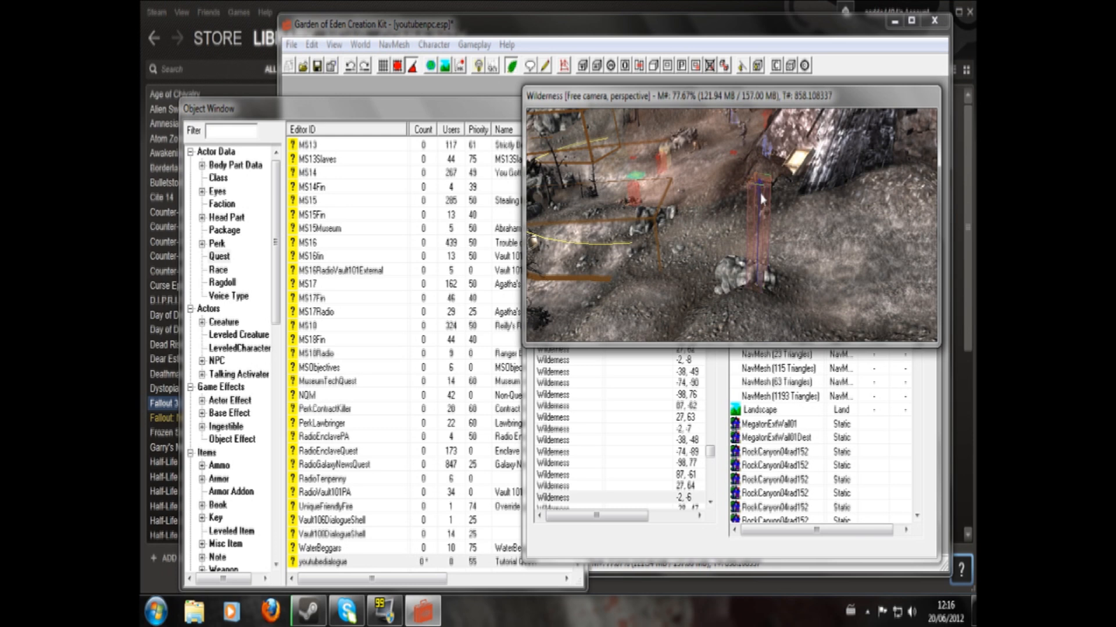
mouse_move(762, 199)
left_mouse_down()
mouse_move(760, 269)
mouse_move(768, 122)
left_mouse_up()
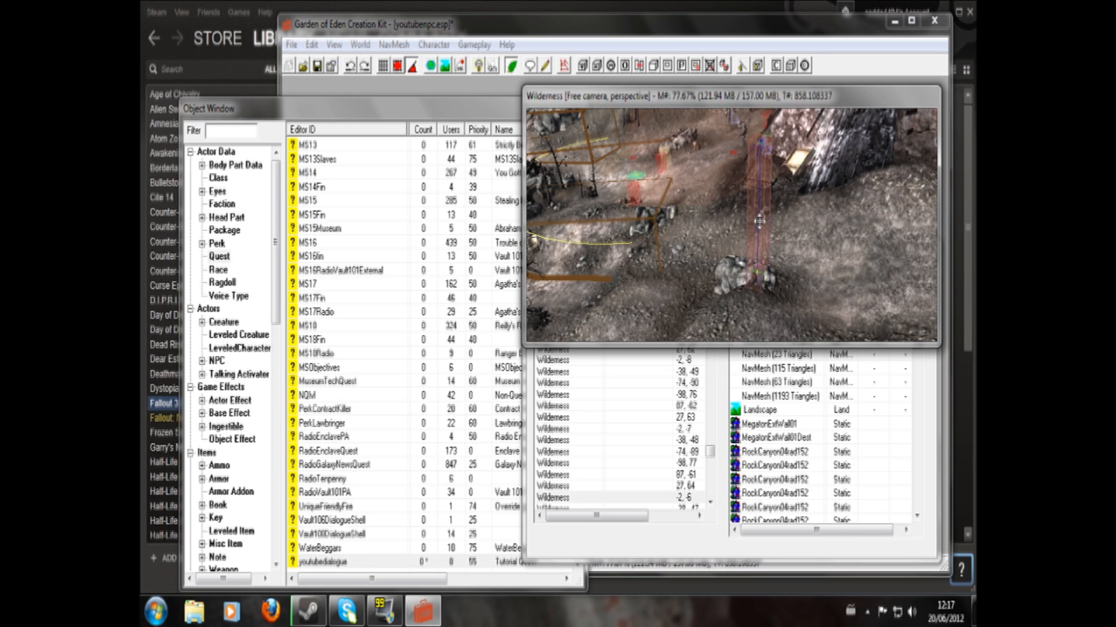
mouse_move(767, 167)
left_mouse_down()
mouse_move(780, 7)
mouse_move(759, 177)
left_mouse_up()
middle_click_drag(760, 270, 756, 250, "shift")
scroll(764, 263, "up", 3)
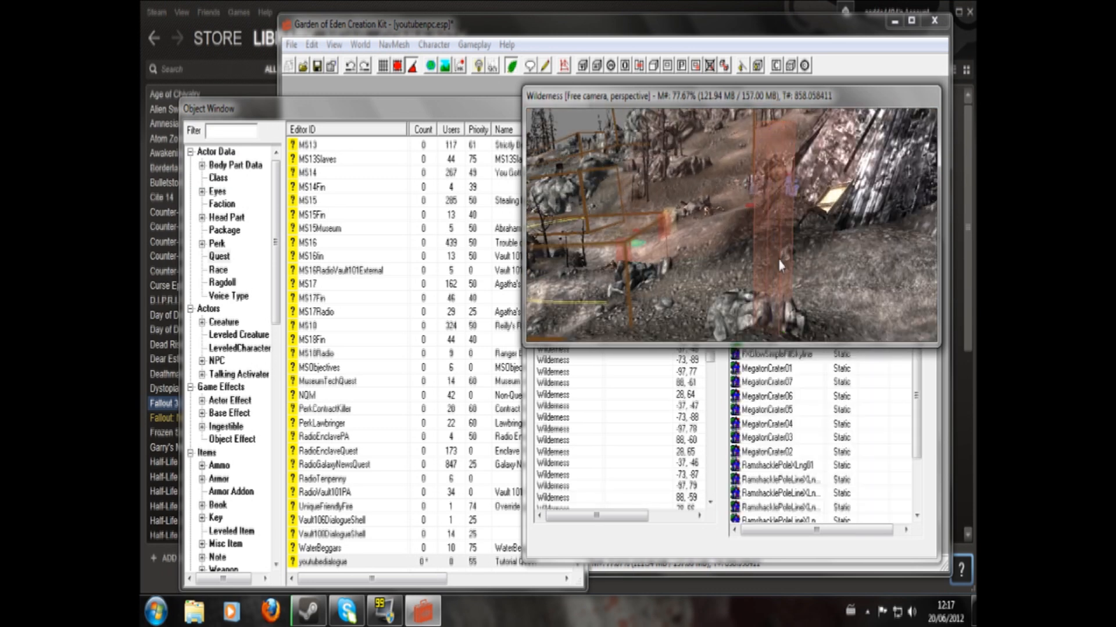
middle_click_drag(772, 263, 687, 273, "shift")
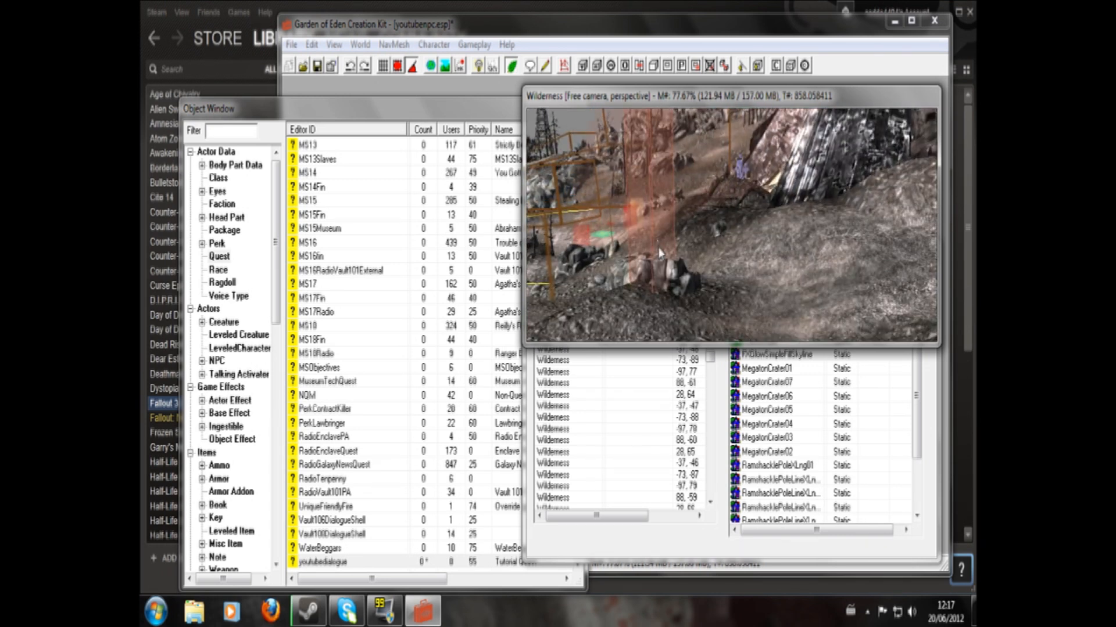
middle_click_drag(647, 239, 736, 231, "shift")
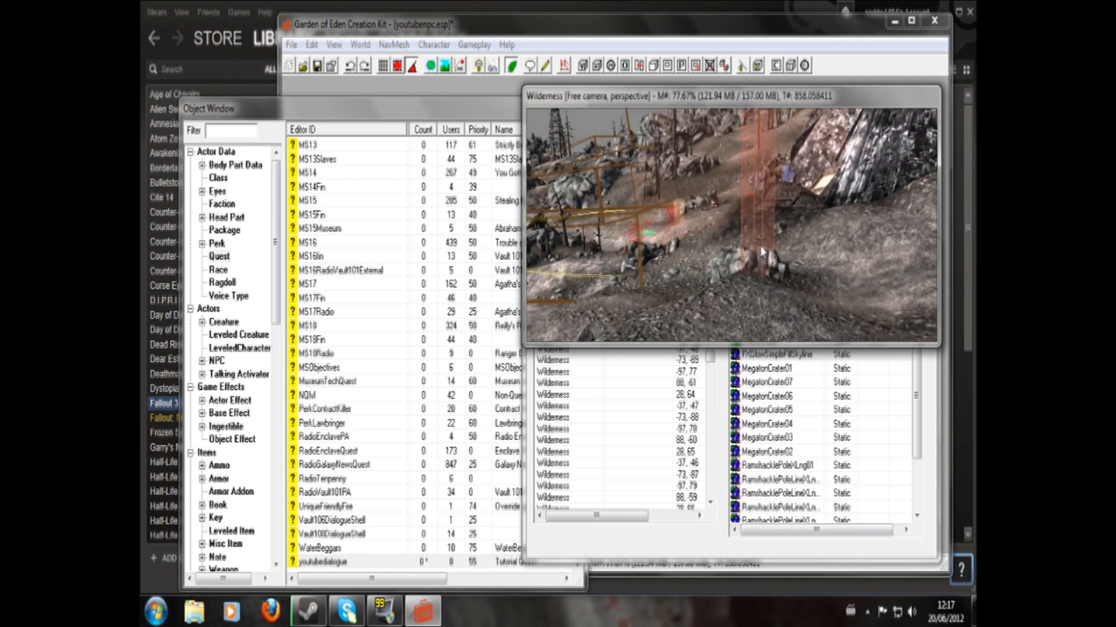
- Select the youtubetrig volume and raise it so it stands above the rocks outside Megaton's gate
scroll(762, 217, "up", 3)
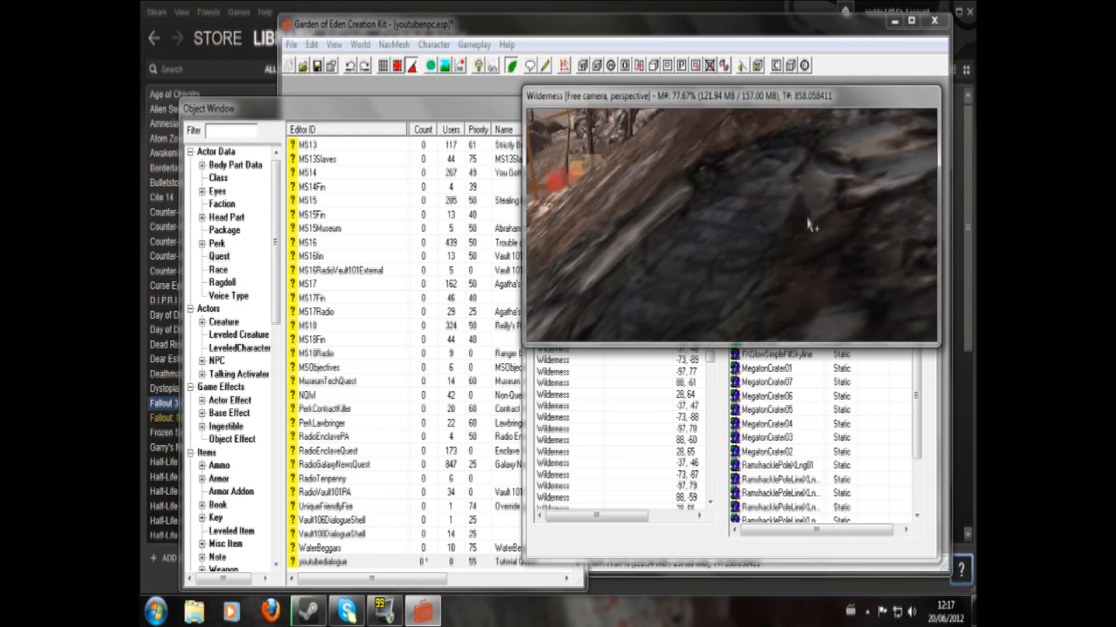
scroll(810, 223, "down", 5)
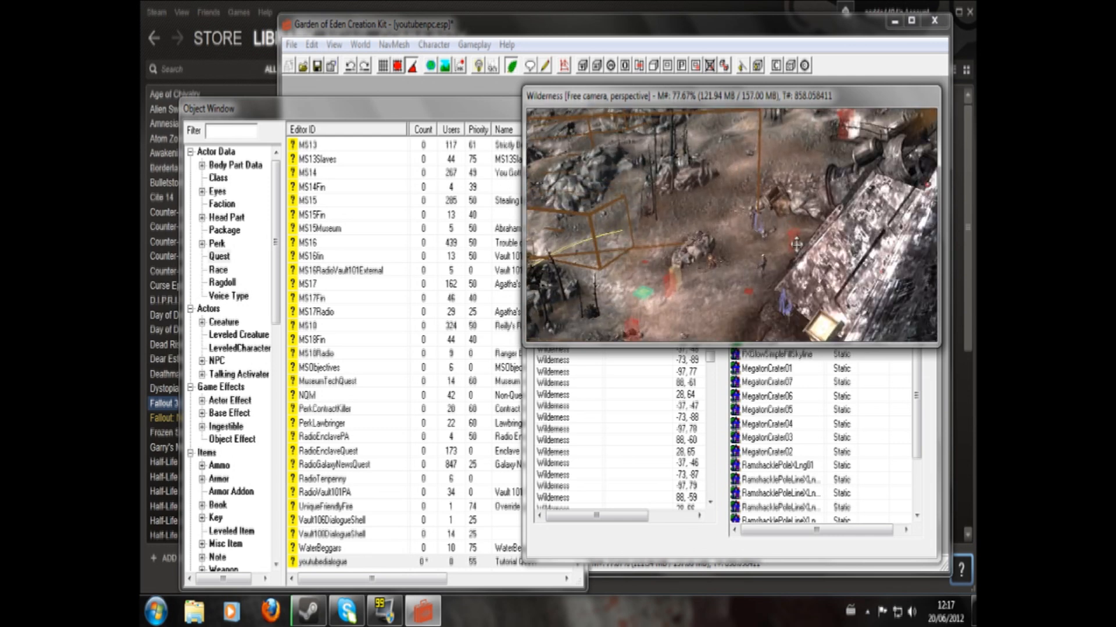
middle_click_drag(761, 267, 742, 221)
left_click(725, 247)
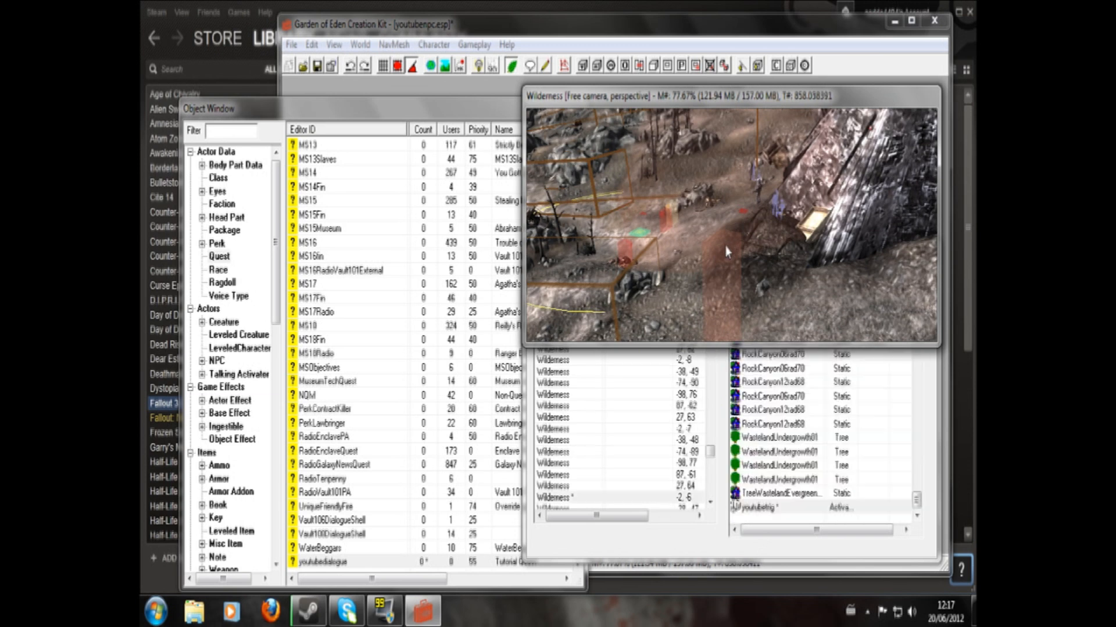
left_click_drag(727, 253, 719, 8)
middle_click_drag(716, 300, 718, 254)
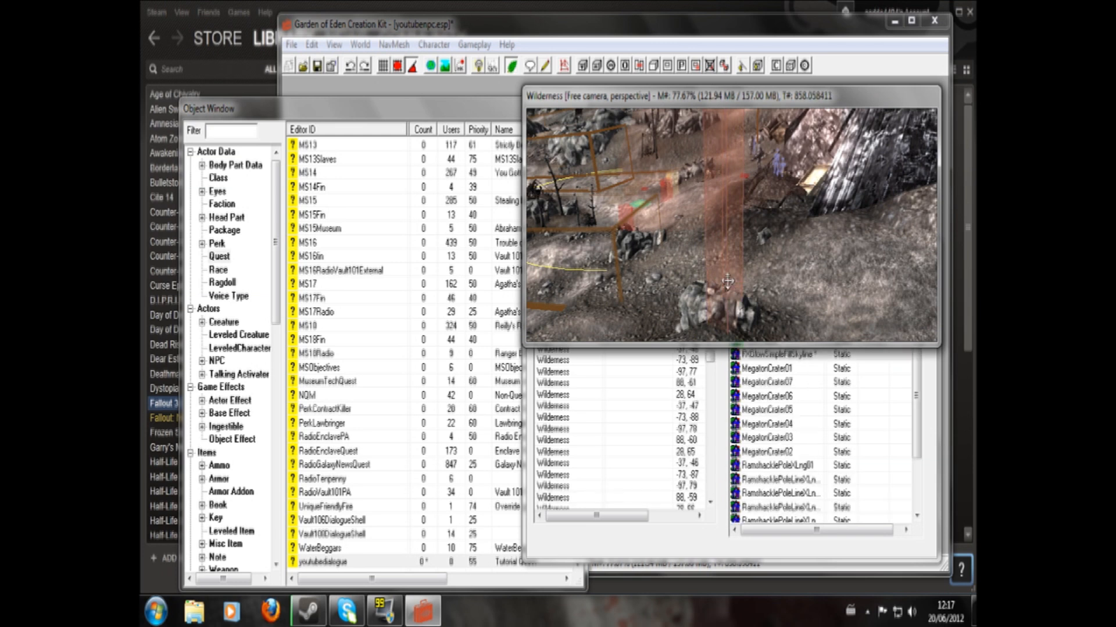
double_click(727, 281)
key("Escape")
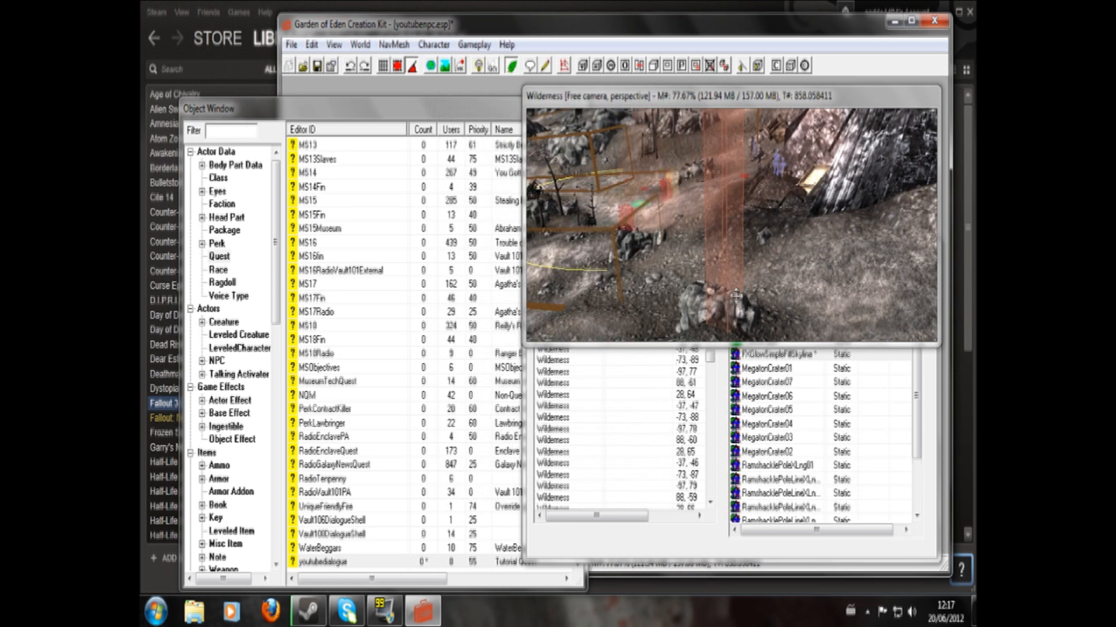
- Examine the youtubetrig volume's height and footprint against the rocks and the surrounding ground
scroll(736, 296, "up", 4)
middle_click_drag(736, 299, 760, 78)
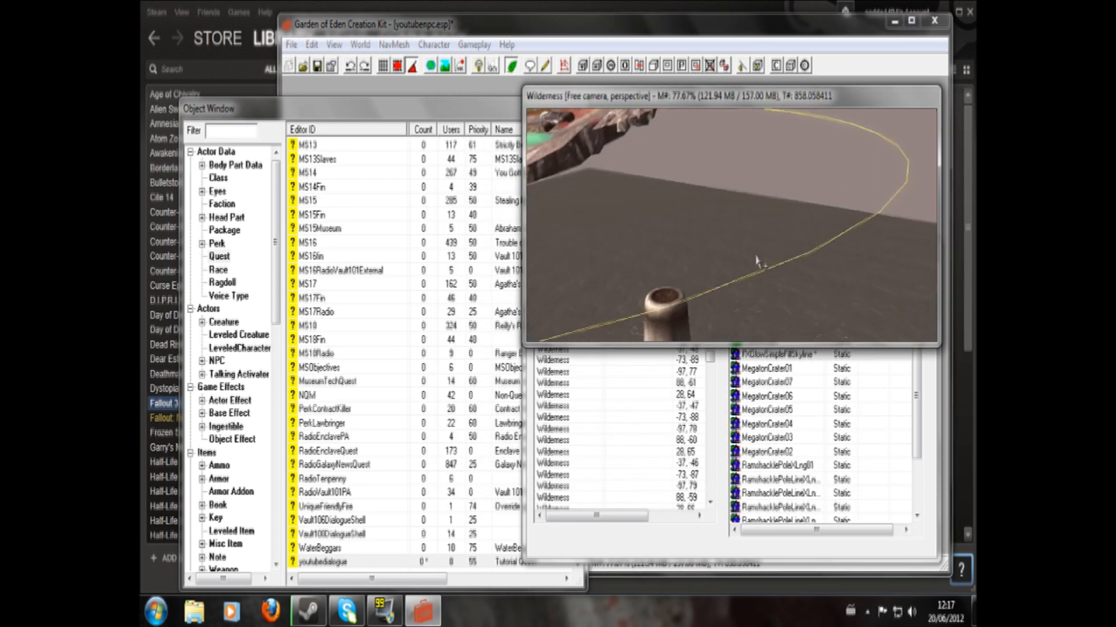
scroll(761, 80, "down", 5)
mouse_move(726, 270)
middle_mouse_down()
mouse_move(798, 261)
mouse_move(754, 249)
mouse_move(731, 256)
middle_mouse_up()
scroll(731, 261, "up", 5)
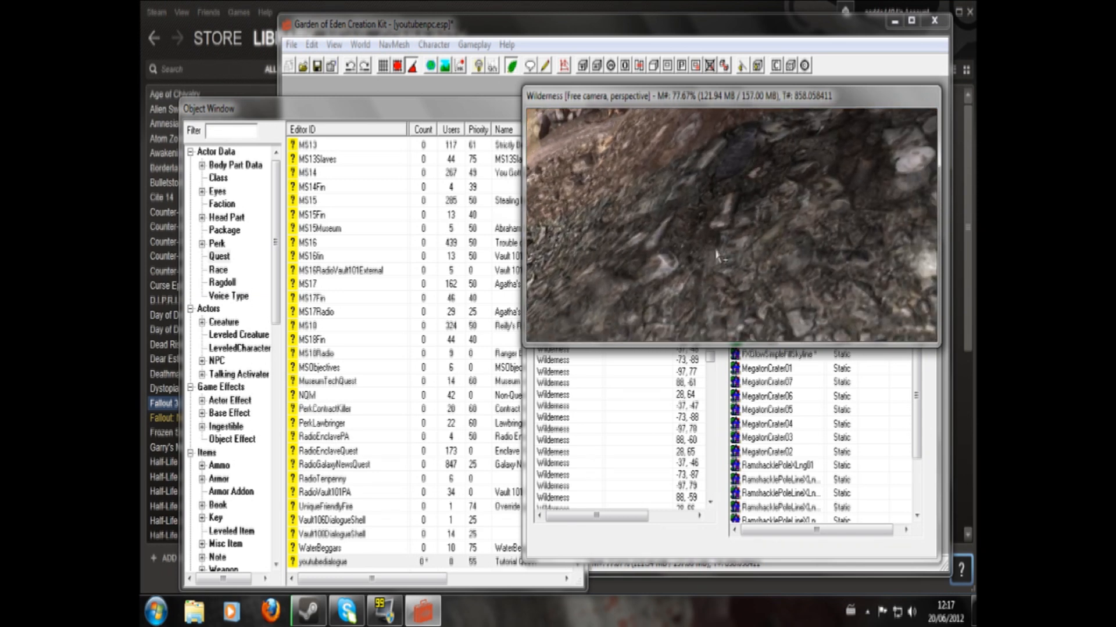
scroll(719, 257, "down", 5)
left_click(813, 259)
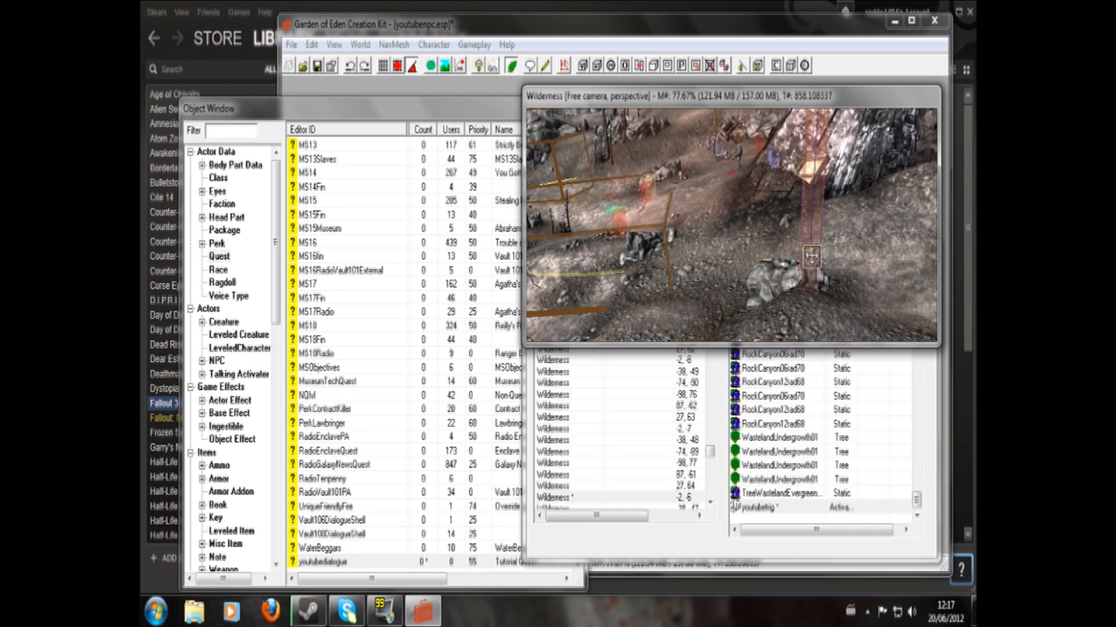
mouse_move(813, 216)
left_mouse_down()
mouse_move(728, 302)
mouse_move(724, 250)
mouse_move(708, 226)
left_mouse_up()
middle_click_drag(768, 268, 780, 301, "shift")
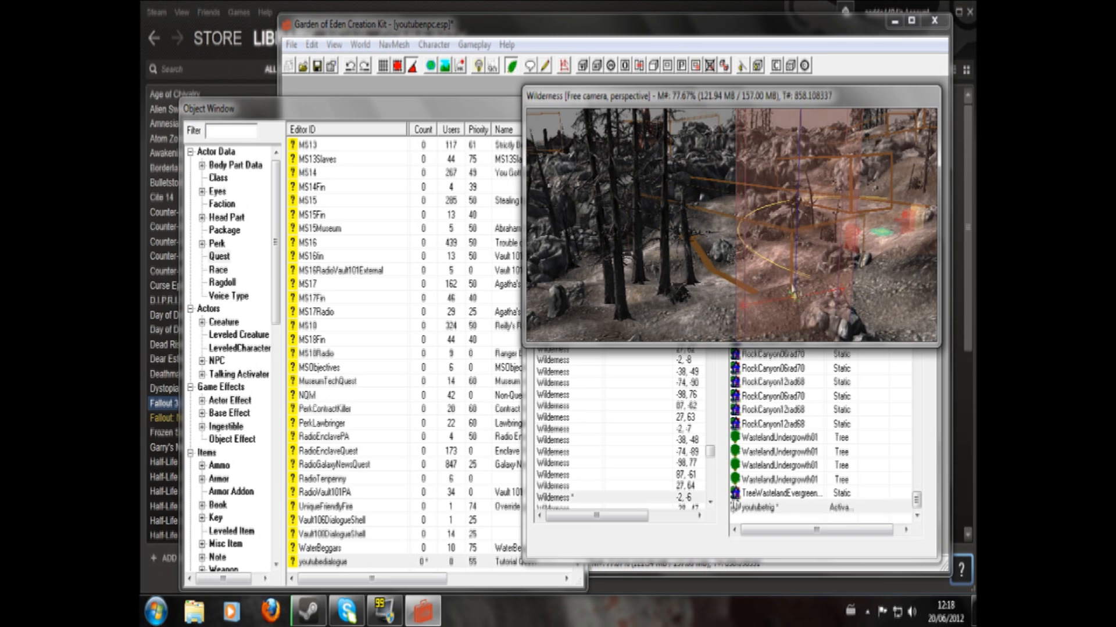
left_click(794, 297)
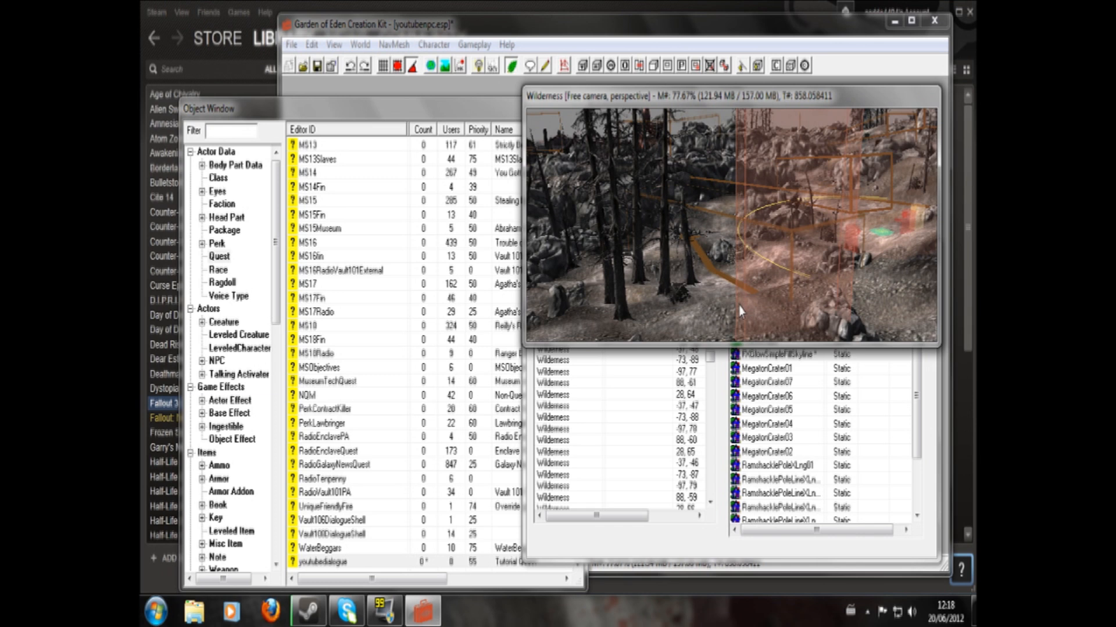
- Reposition the youtubetrig volume vertically and along the X axis so it meets the ground beside the rocks
mouse_move(793, 248)
middle_mouse_down("shift")
mouse_move(779, 239)
mouse_move(790, 237)
middle_mouse_up("shift")
left_click(756, 225)
key("z")
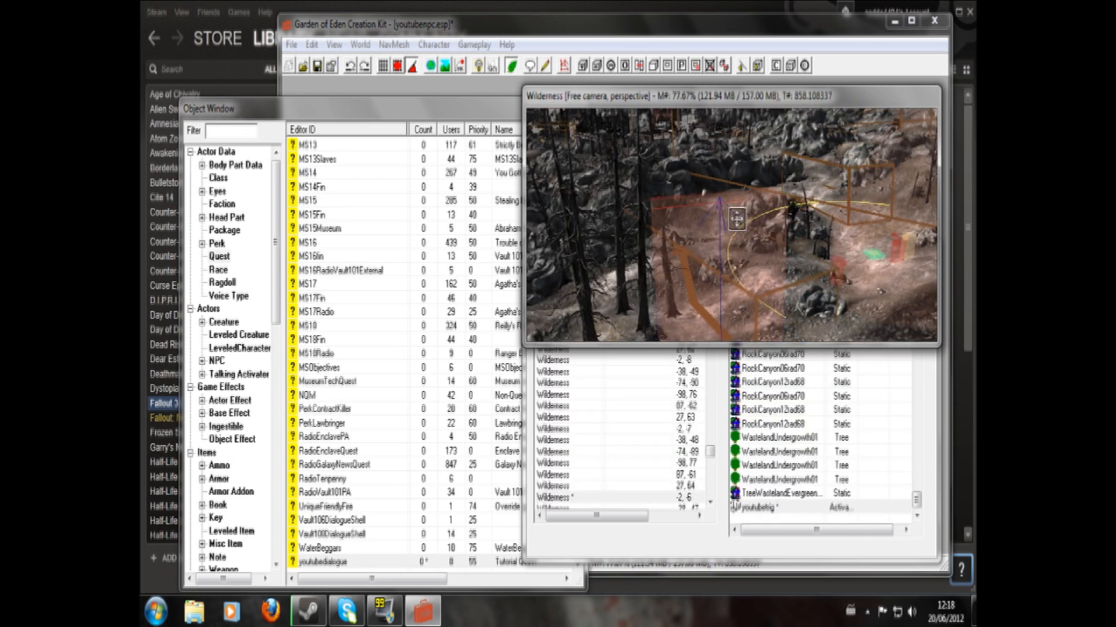
middle_click_drag(730, 265, 720, 179, "shift")
scroll(715, 176, "up", 2)
key("x")
left_click_drag(706, 178, 745, 62)
mouse_move(703, 206)
middle_mouse_down("shift")
mouse_move(707, 223)
mouse_move(699, 189)
mouse_move(699, 208)
middle_mouse_up("shift")
left_click(700, 244)
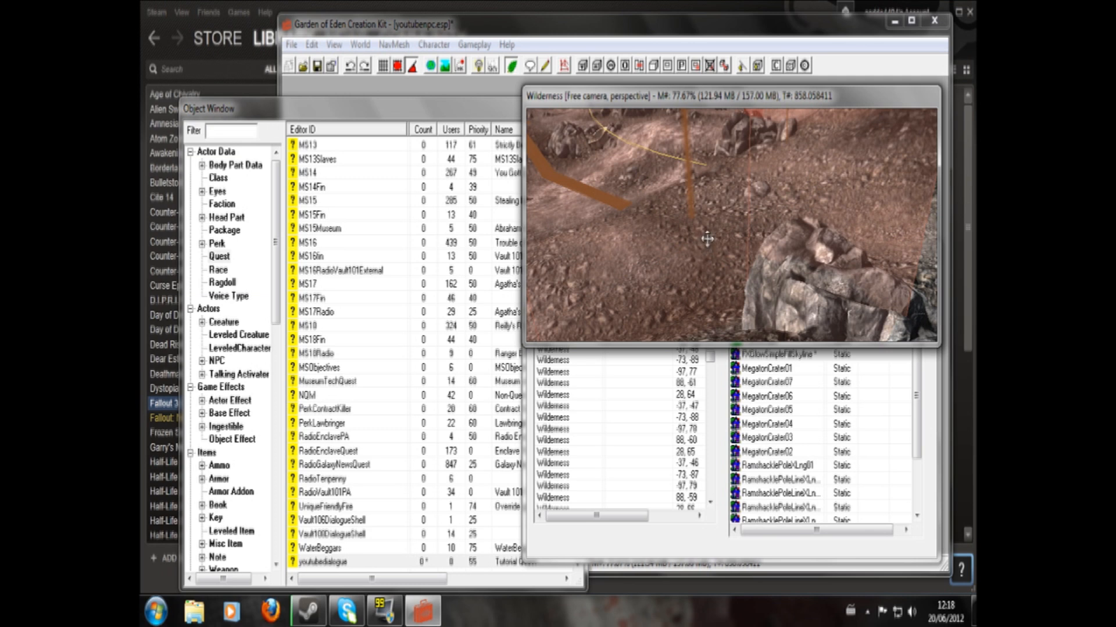
- Move the youtubetrig volume away from the rocks and across the open ground to Megaton's gate
scroll(706, 242, "up", 2)
scroll(711, 249, "down", 5)
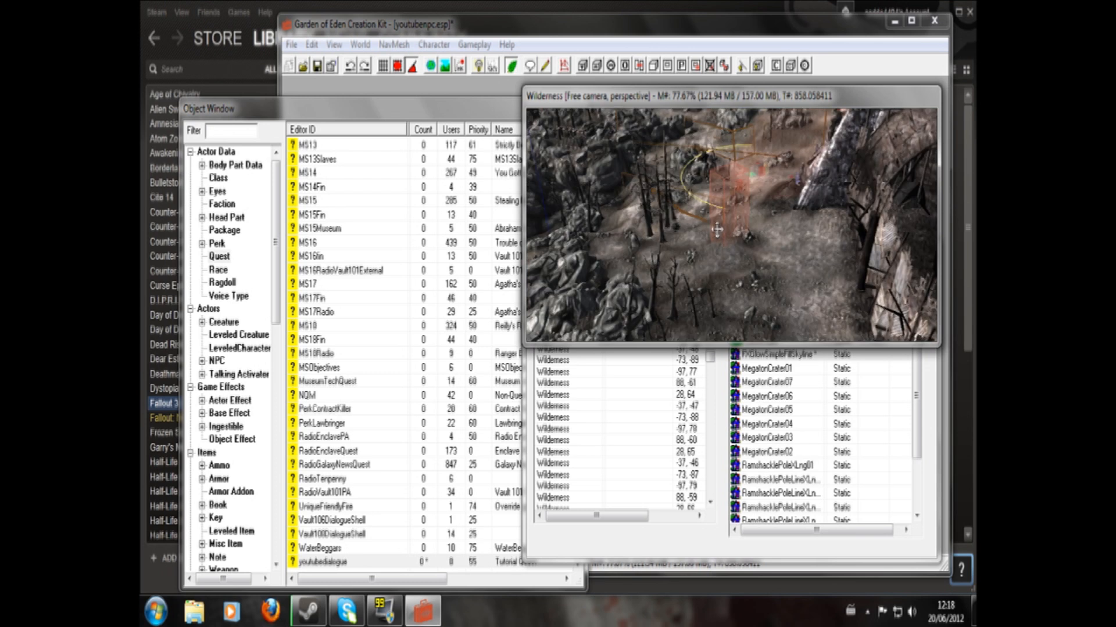
left_click(730, 241)
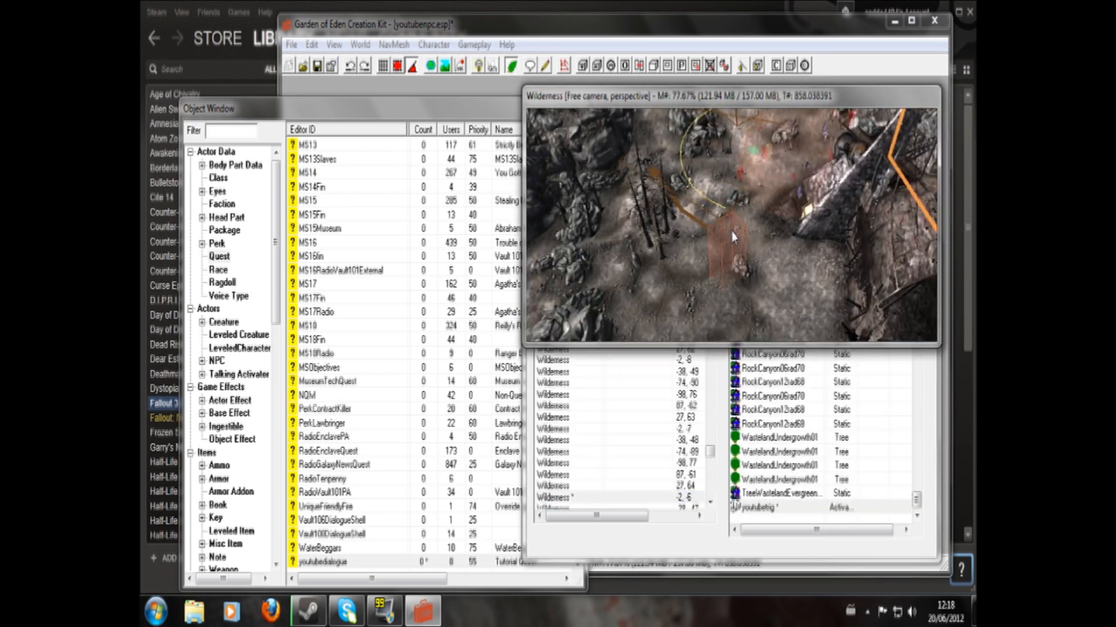
left_click_drag(728, 274, 785, 73)
left_click(785, 72)
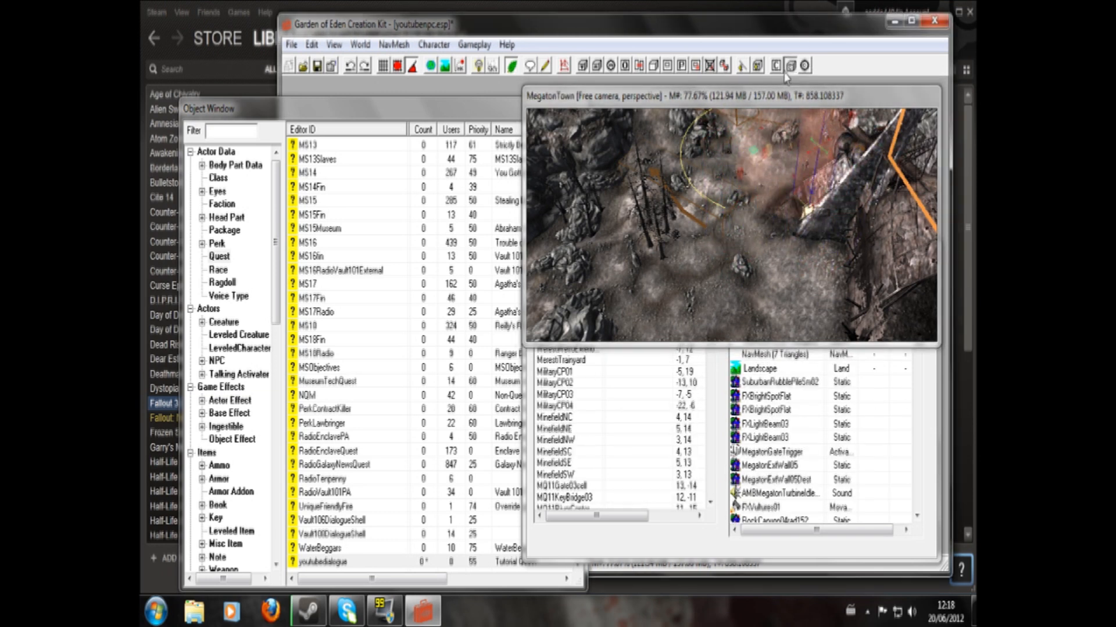
left_click(791, 67)
left_click_drag(755, 121, 750, 177)
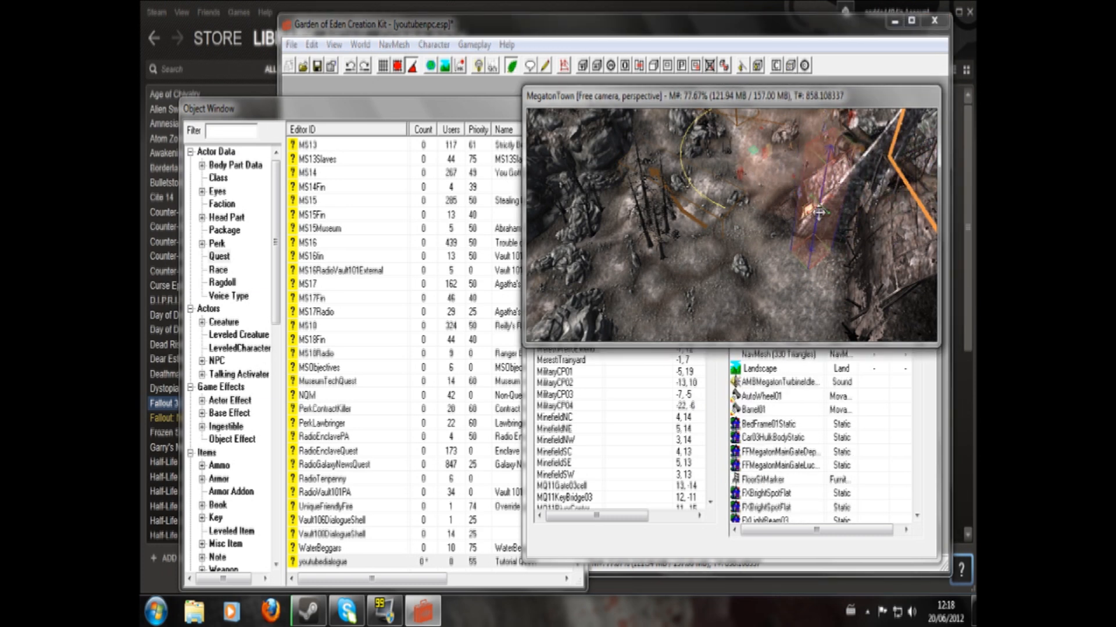
left_click_drag(819, 210, 807, 84)
middle_click_drag(799, 140, 797, 223, "shift")
middle_click_drag(728, 215, 756, 284)
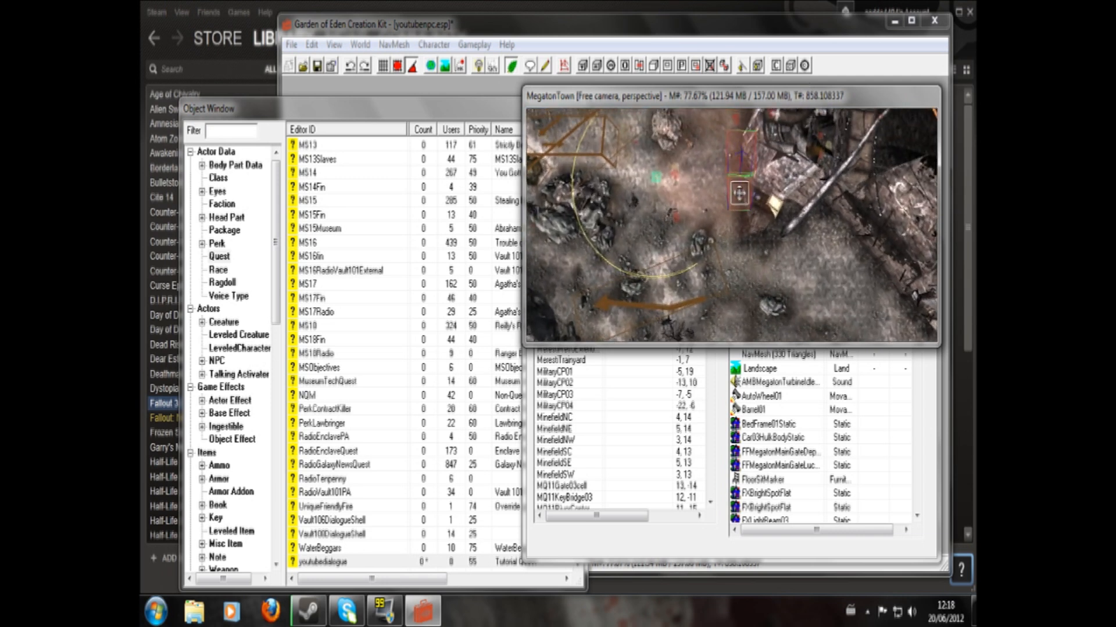
- Adjust the youtubetrig volume so it spans the full width of Megaton's gate, turned slightly to face the entrance
mouse_move(737, 189)
left_mouse_down()
mouse_move(735, 131)
mouse_move(737, 202)
mouse_move(737, 181)
left_mouse_up()
mouse_move(733, 181)
middle_mouse_down("shift")
mouse_move(715, 238)
mouse_move(739, 196)
middle_mouse_up("shift")
left_click_drag(712, 170, 704, 279)
middle_click_drag(704, 279, 691, 231, "shift")
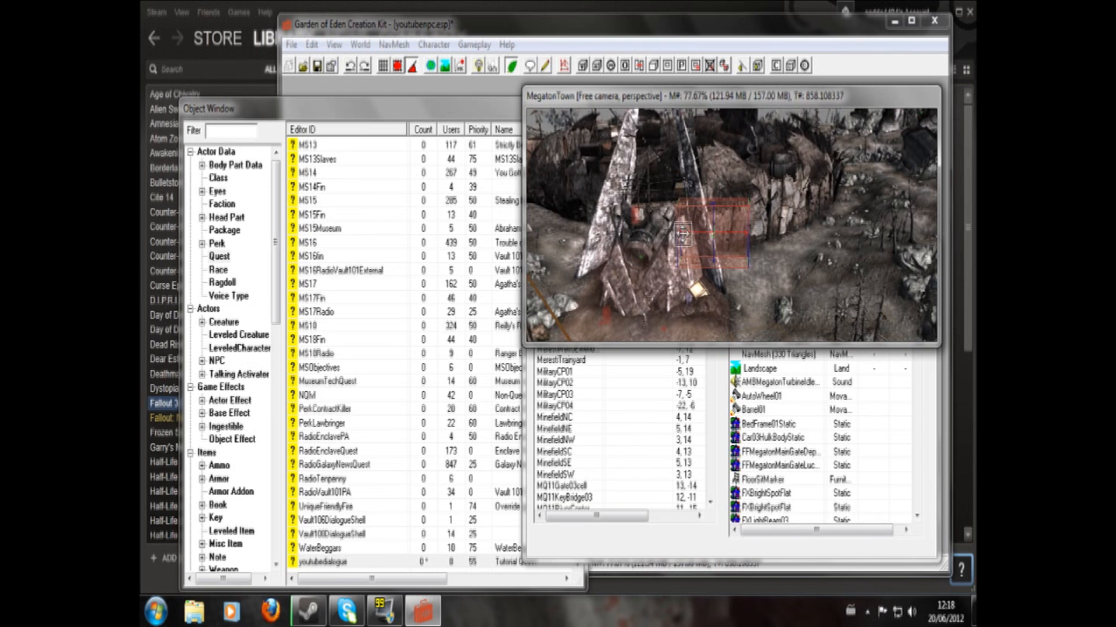
left_click_drag(649, 243, 617, 241)
middle_click_drag(675, 286, 691, 284)
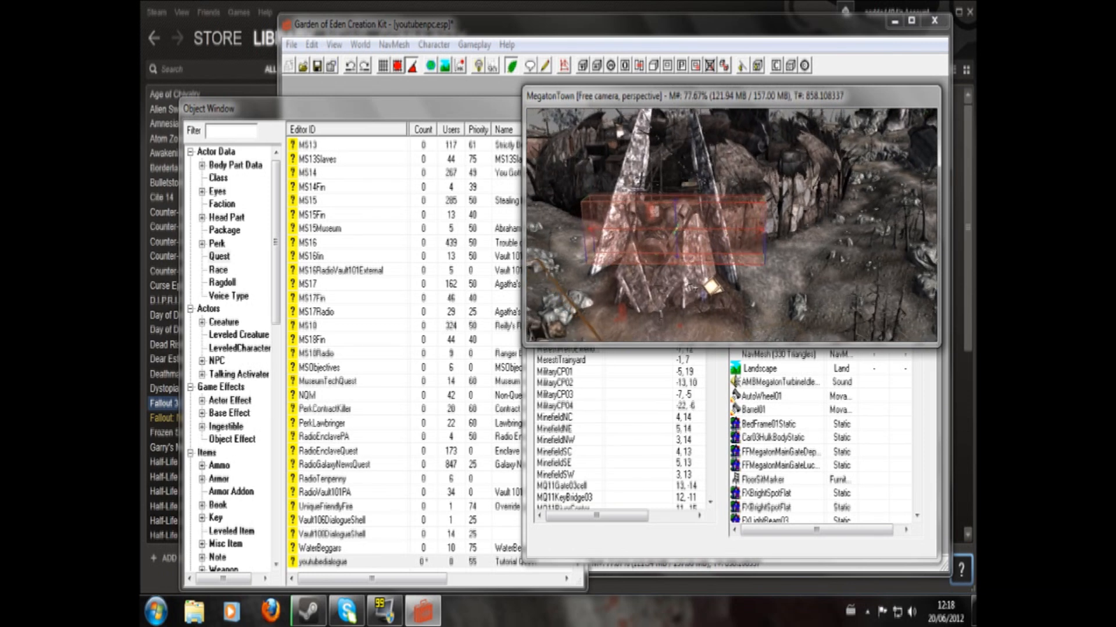
left_click_drag(677, 223, 667, 221)
mouse_move(685, 300)
middle_mouse_down("shift")
mouse_move(730, 286)
mouse_move(675, 288)
middle_mouse_up("shift")
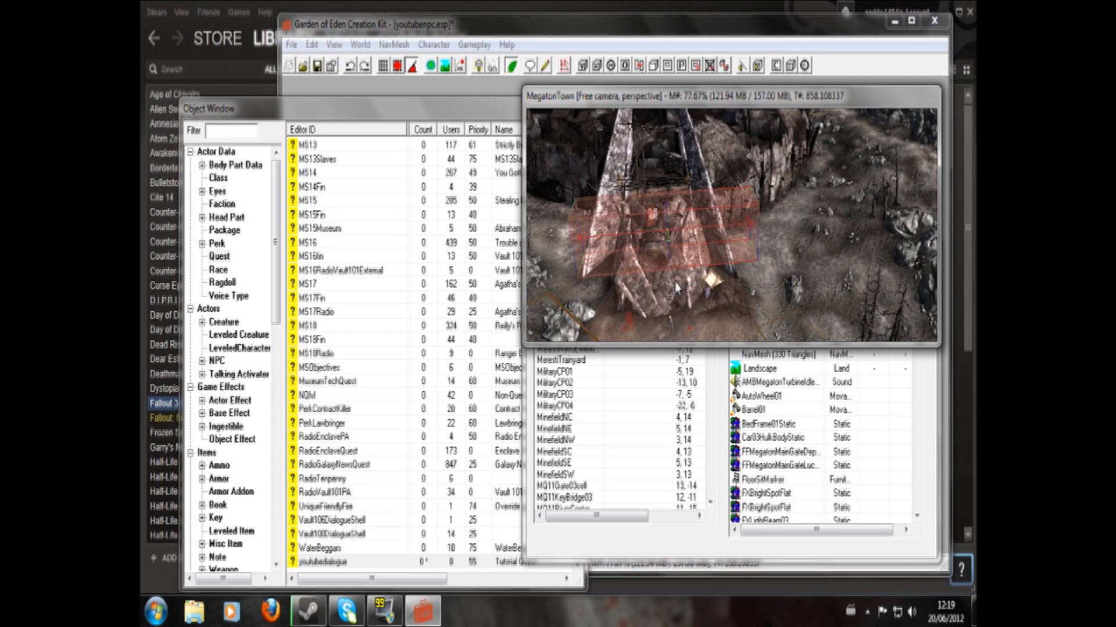
left_click_drag(666, 230, 689, 289)
middle_click_drag(700, 300, 732, 265, "shift")
- Try to lower the youtubetrig volume further at the foot of the gate and undo both moves
scroll(699, 256, "up", 4)
left_click_drag(718, 257, 716, 363)
key("ctrl+z")
left_click_drag(719, 255, 720, 269)
key("ctrl+z")
left_click(738, 252)
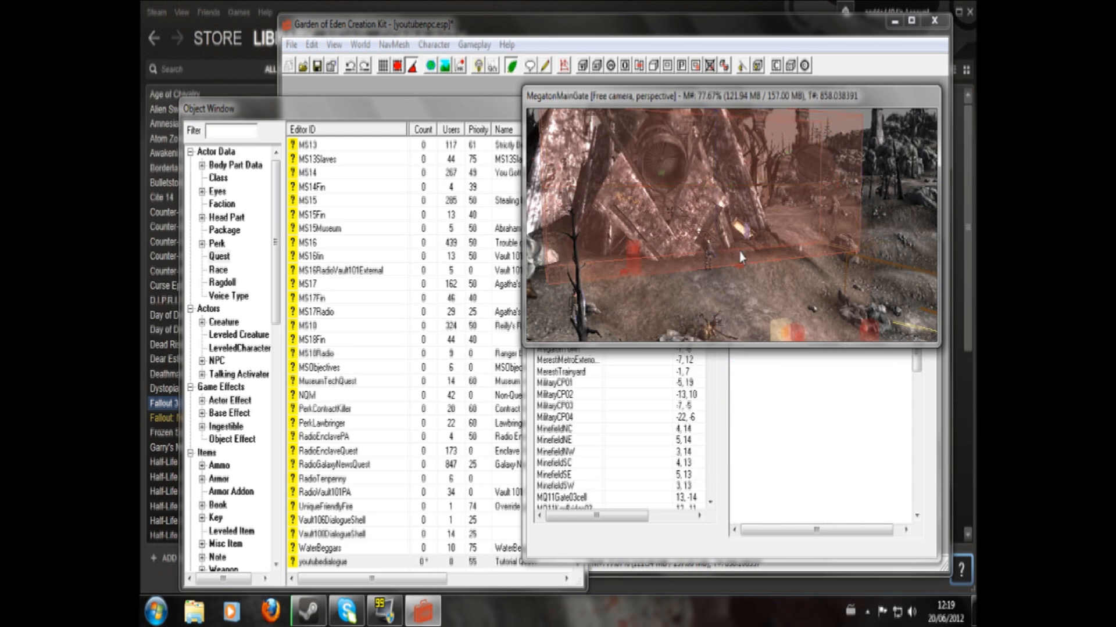
middle_click_drag(726, 198, 665, 278, "shift")
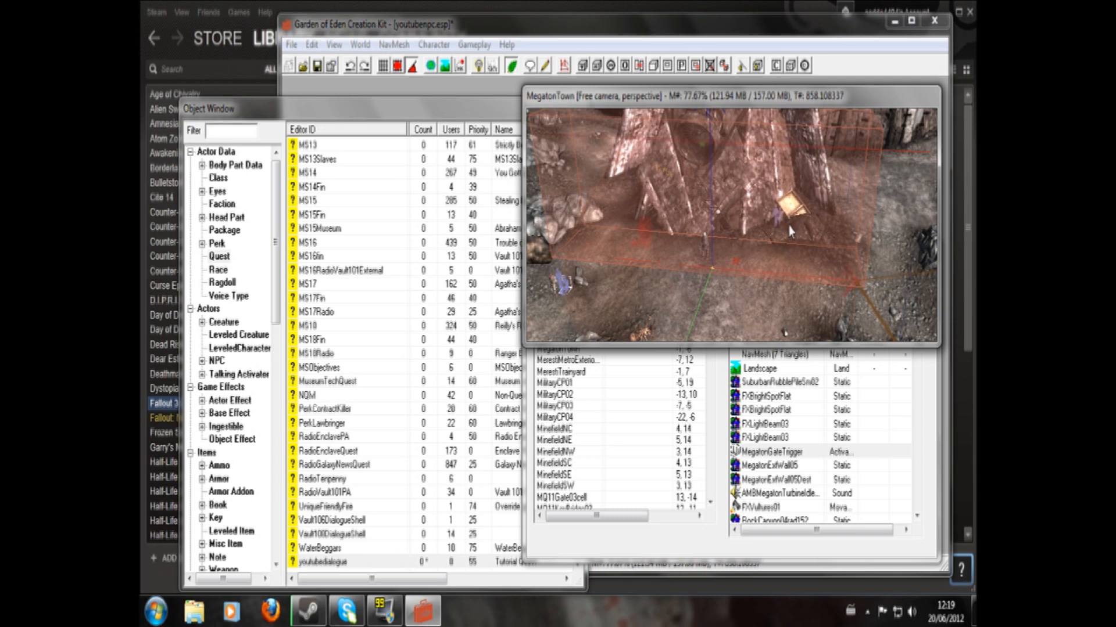
- Create a new script of type Object and name it with the line "scn youtubescript"
left_click(548, 66)
left_click(464, 209)
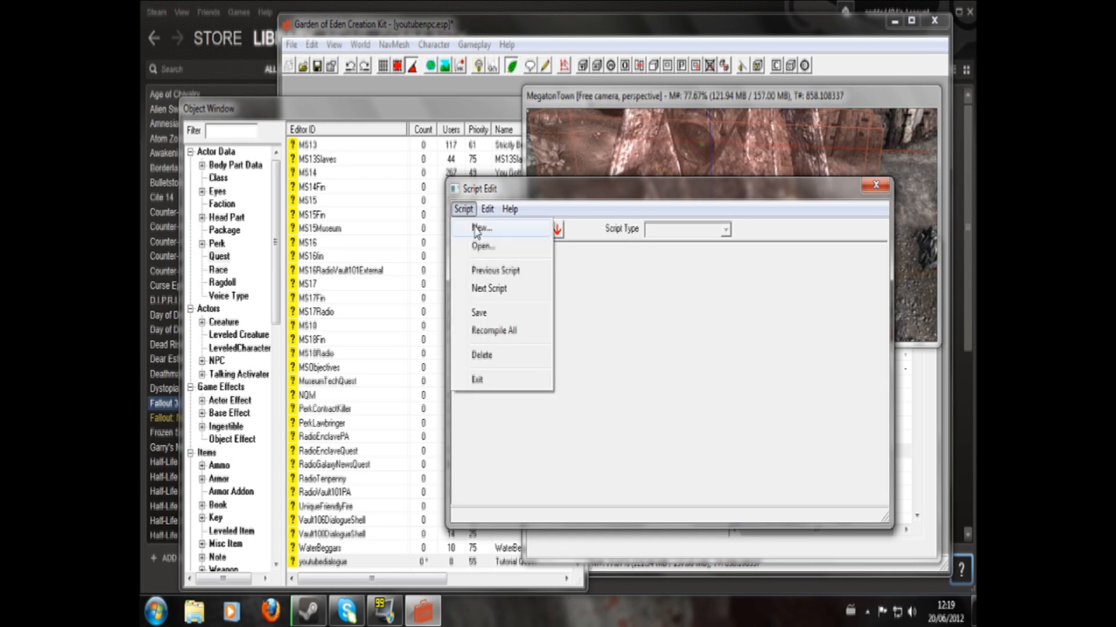
left_click(479, 227)
left_click(464, 209)
left_click(476, 227)
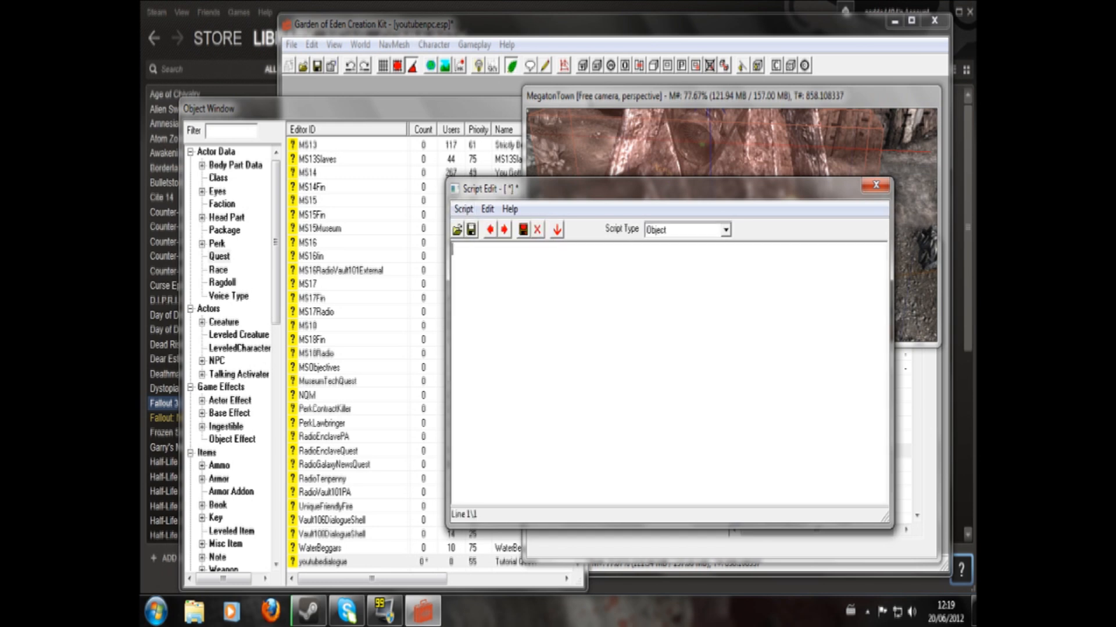
type("scn youtubescript")
key("Return")
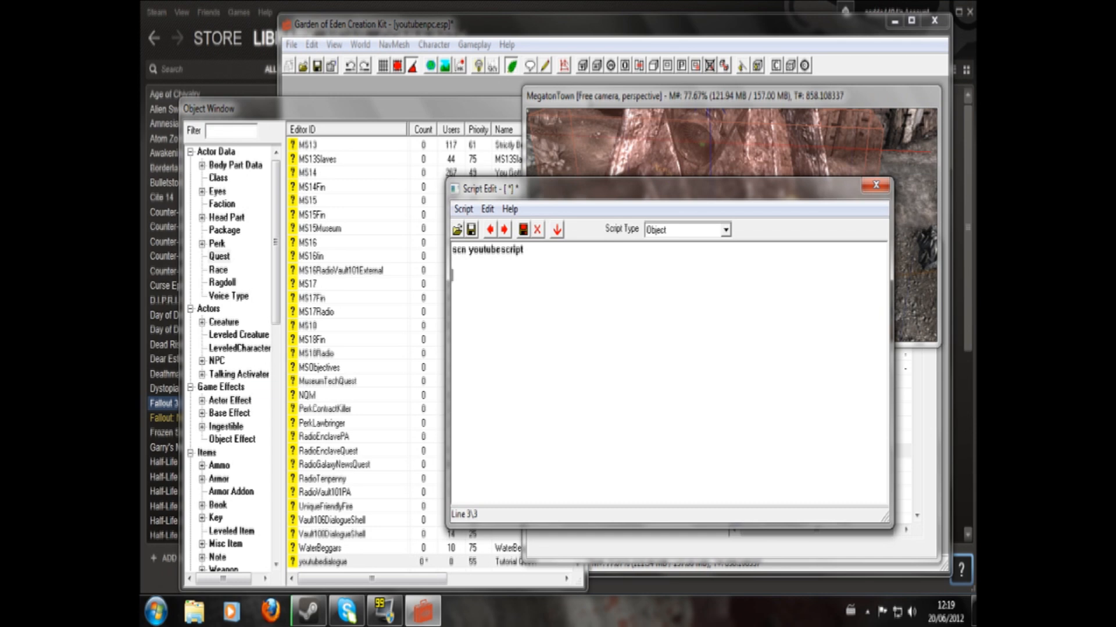
- Add the block opening "begin ontriggerenter player" below the script name, leaving a blank line after it
type("begin ontriggerenter player")
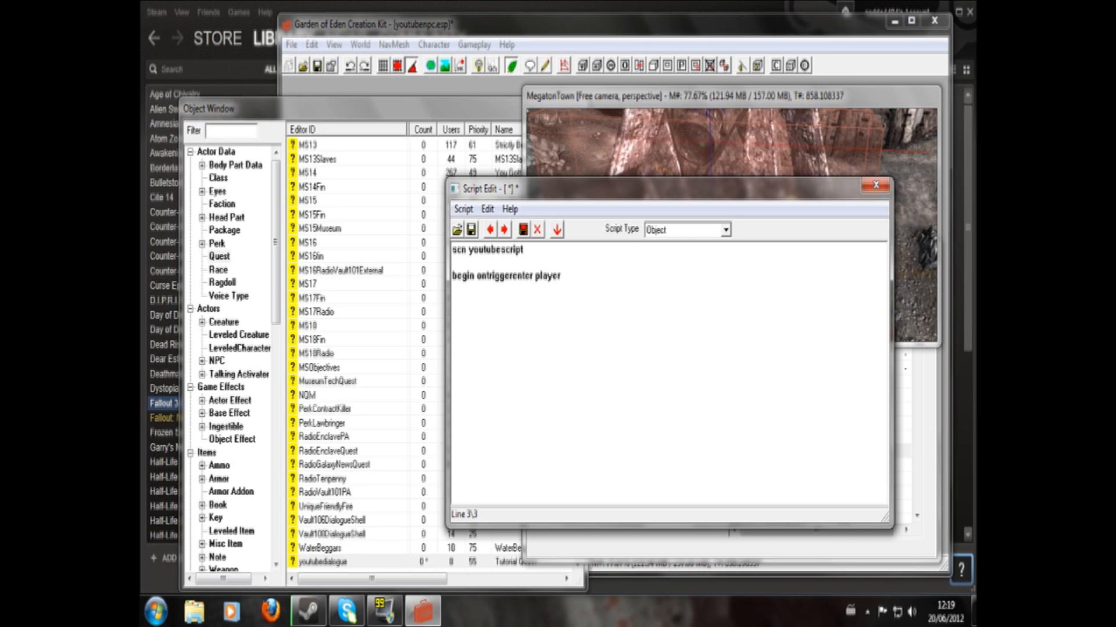
left_click_drag(468, 275, 452, 275)
left_click_drag(533, 275, 477, 275)
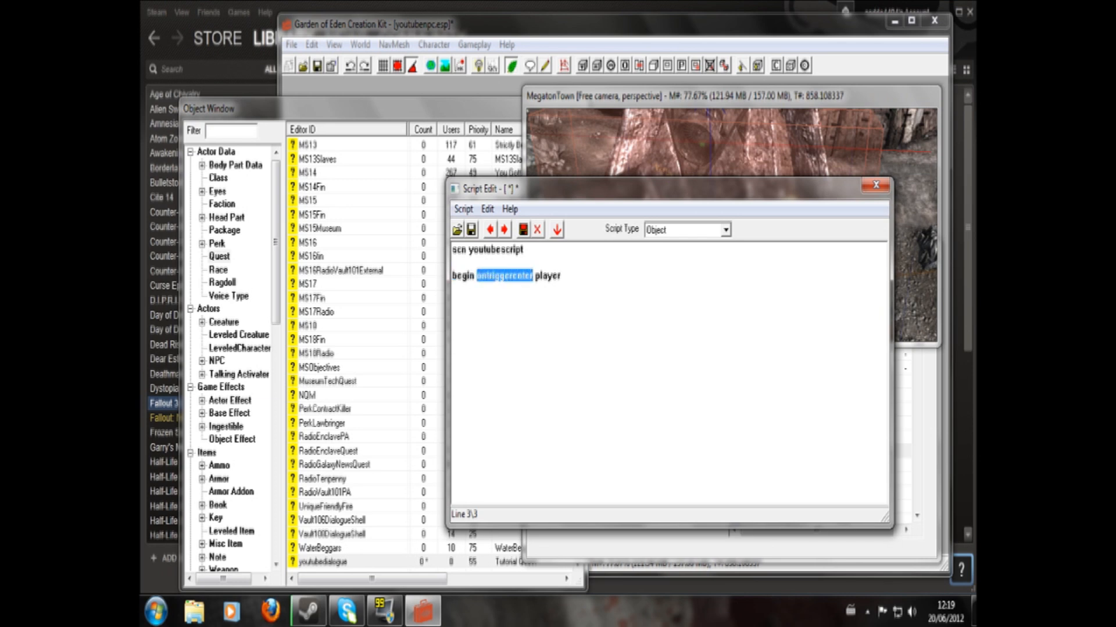
left_click_drag(561, 276, 534, 276)
left_click(563, 278)
key("Return")
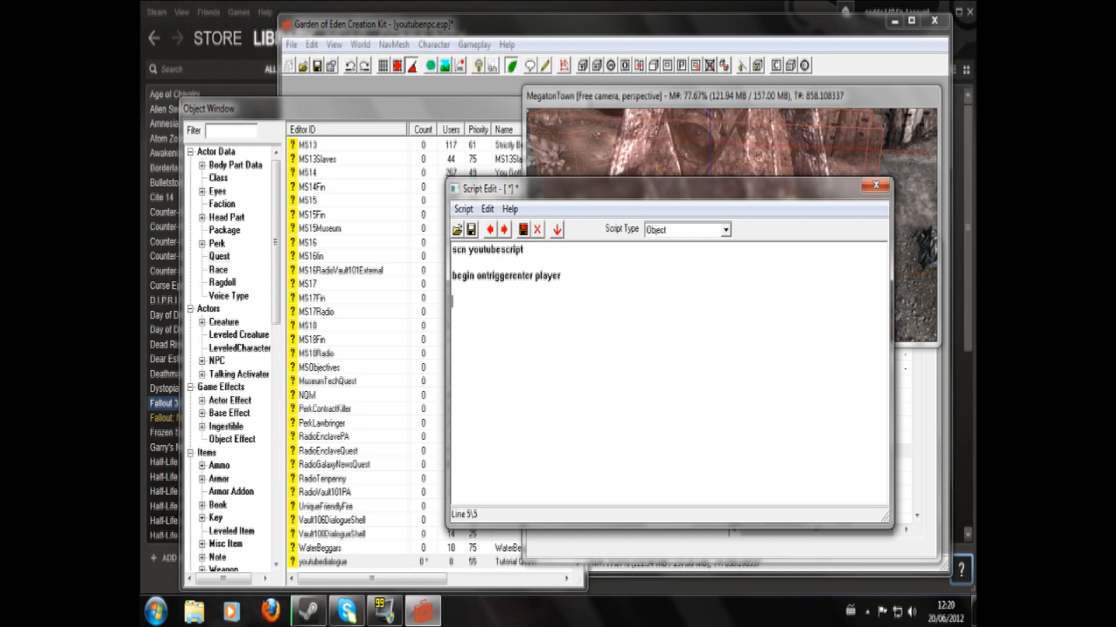
- Add "if getstage youtubedialogue ==10" with "setstage youtubedialogue 20" inside it, closed by "endif" and "end"
type("if getstage youtubedialogue")
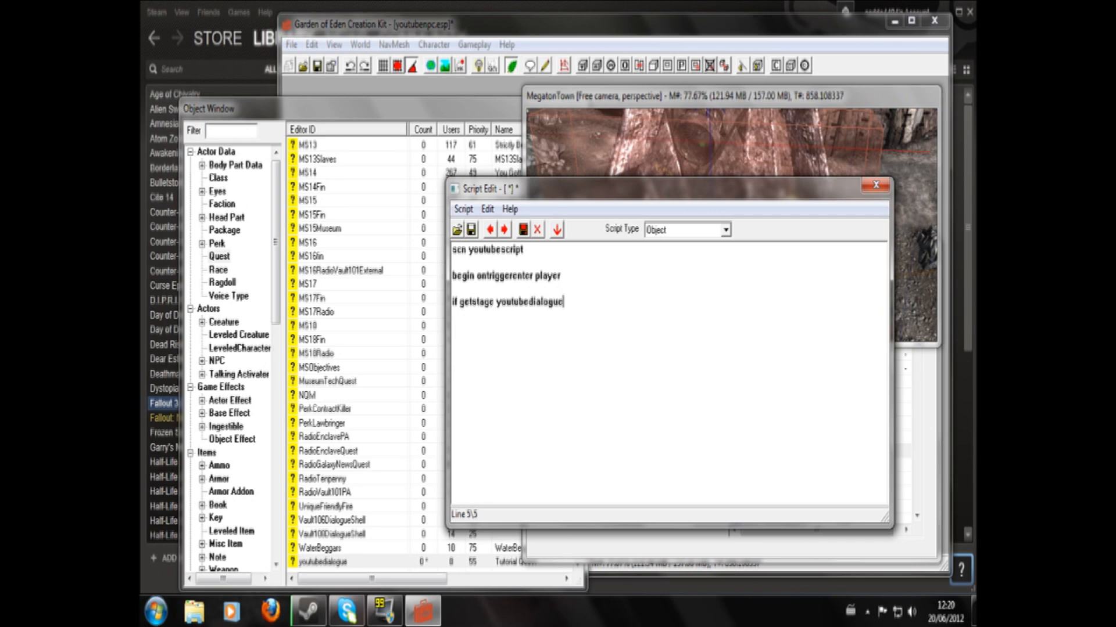
type(" ==10    ")
type("setstage youtubed")
type("ialogue 20")
key("Return")
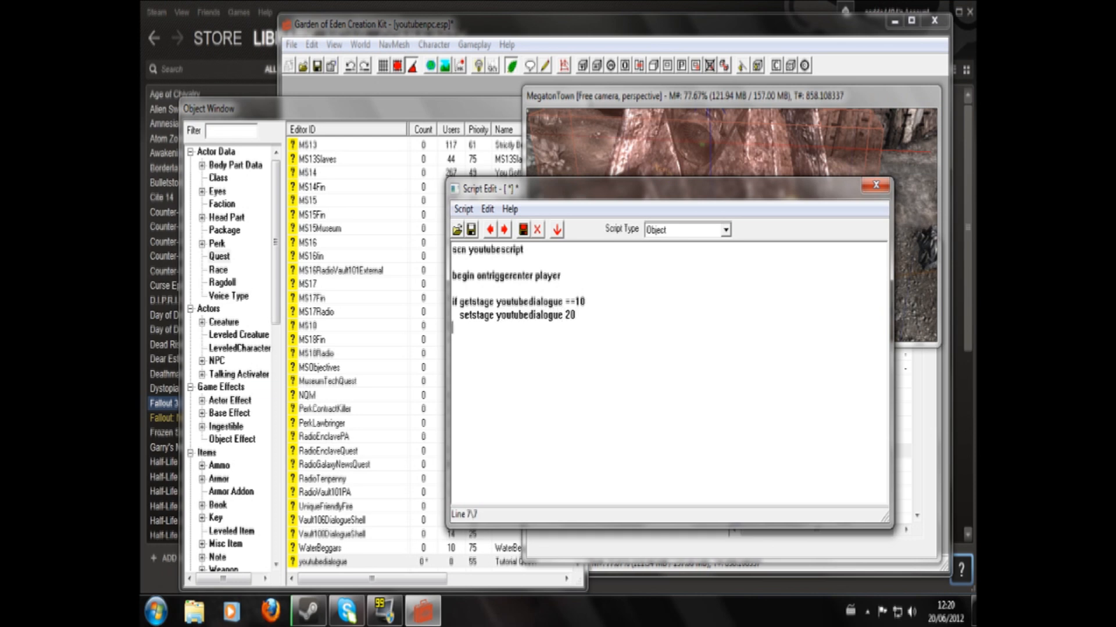
type("endif")
key("Return")
type("end")
- Review the script's getstage condition, its setstage line and the closing endif
left_click_drag(460, 302, 490, 301)
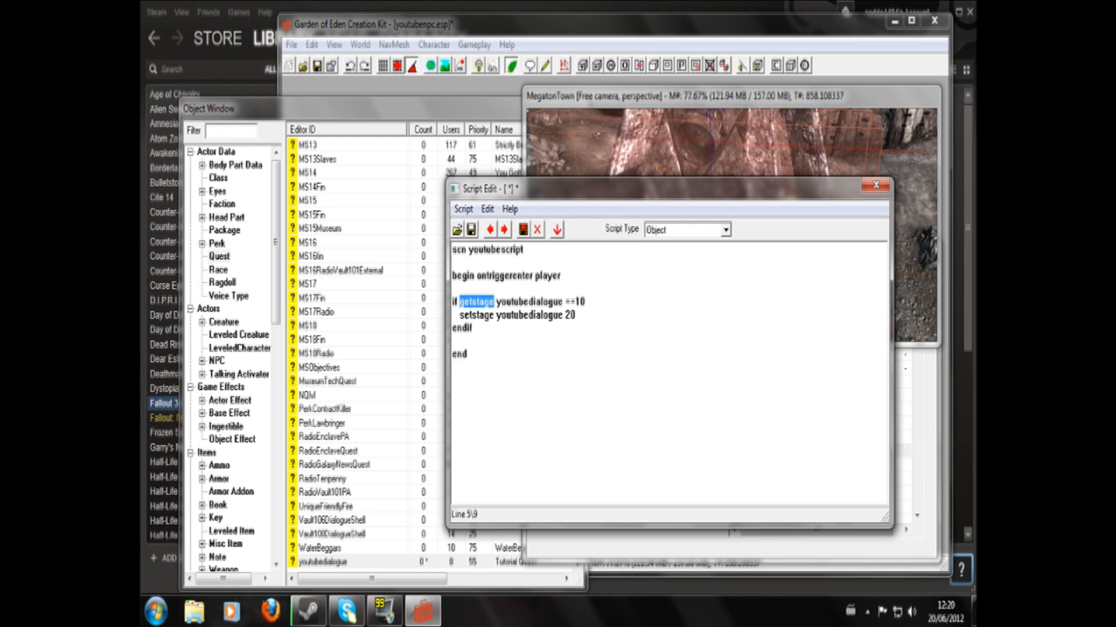
left_click(484, 302)
left_click_drag(585, 301, 464, 302)
left_click_drag(576, 315, 459, 315)
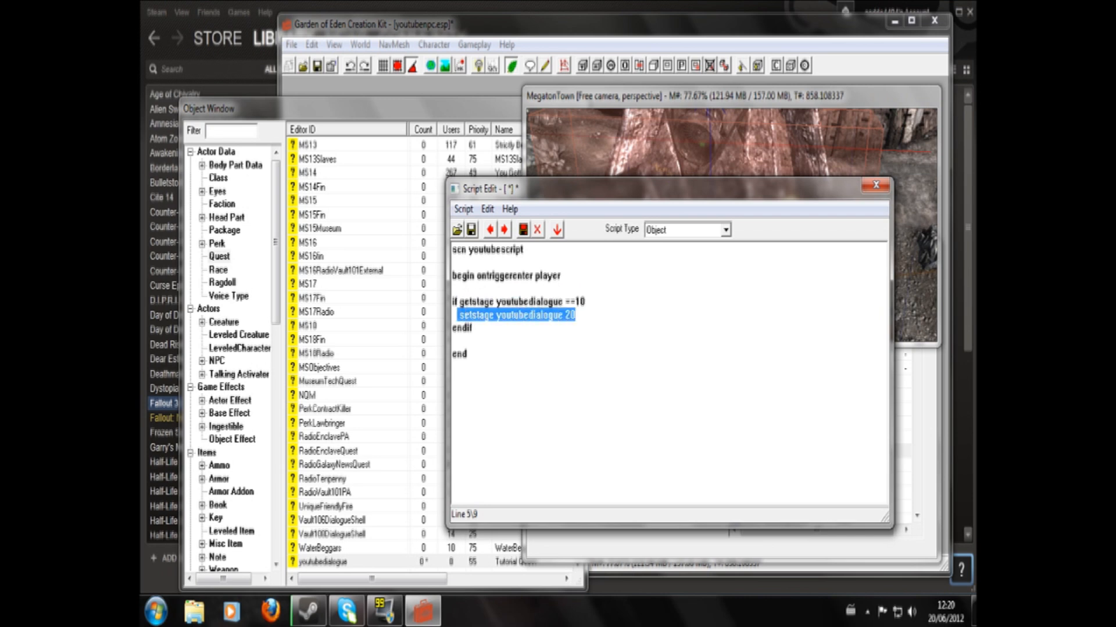
left_click(501, 316)
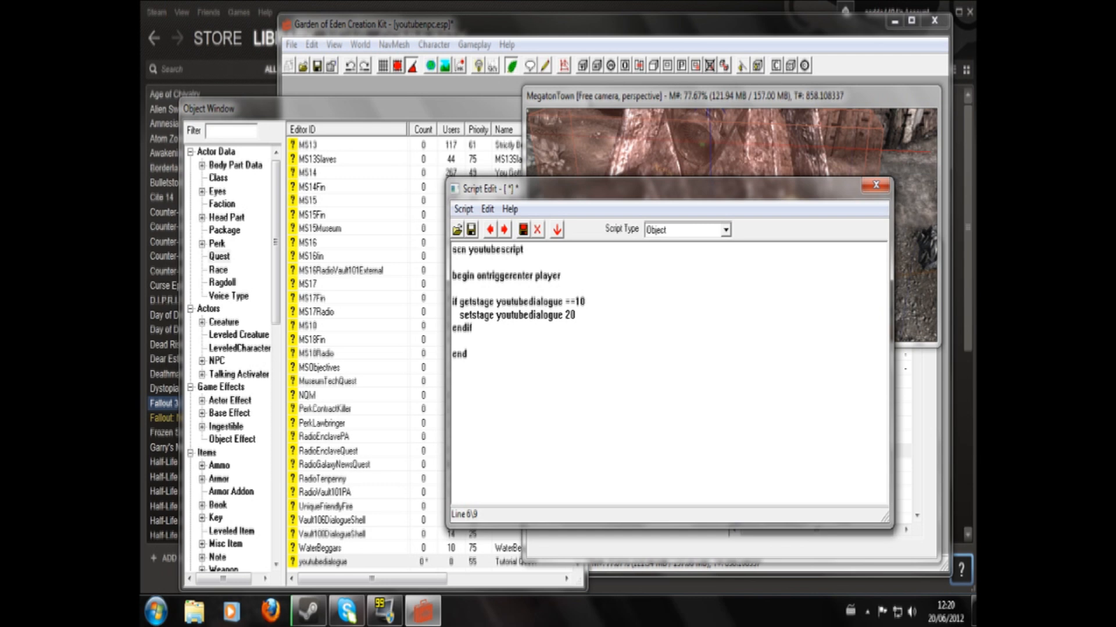
left_click_drag(473, 328, 588, 302)
left_click(458, 302)
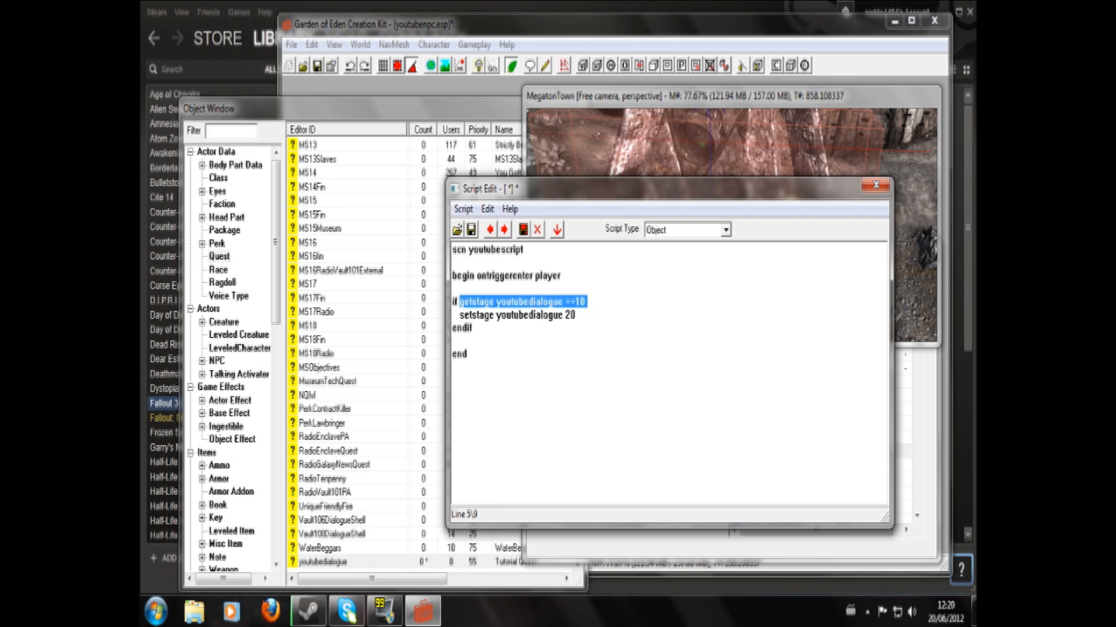
left_click(472, 329)
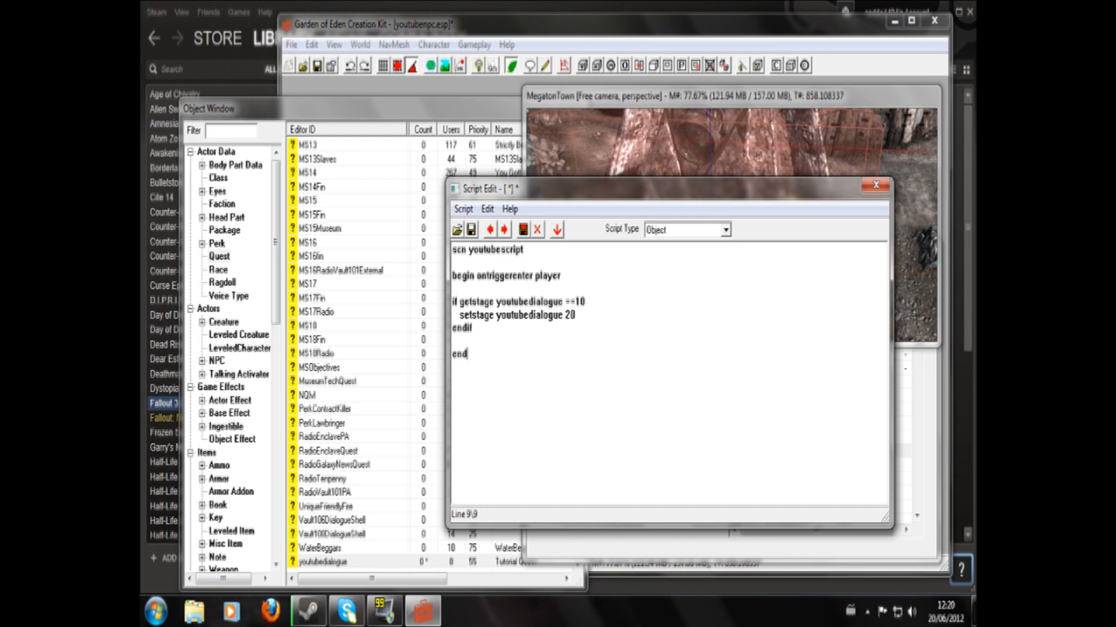
mouse_move(453, 303)
left_mouse_down()
mouse_move(575, 316)
mouse_move(588, 302)
mouse_move(454, 317)
left_mouse_up()
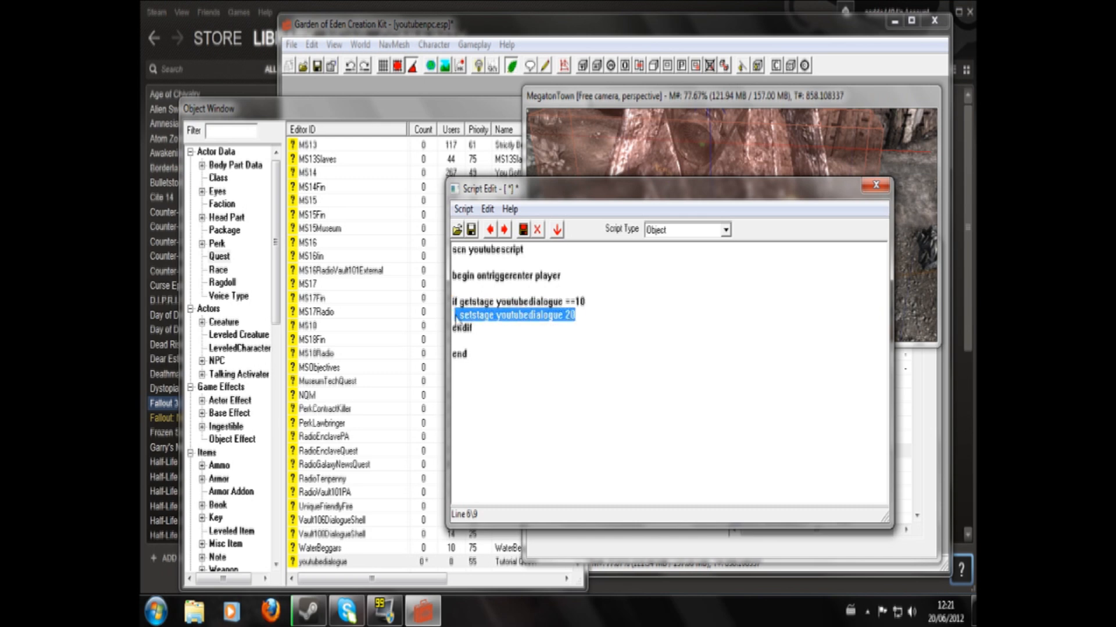
left_click(469, 301)
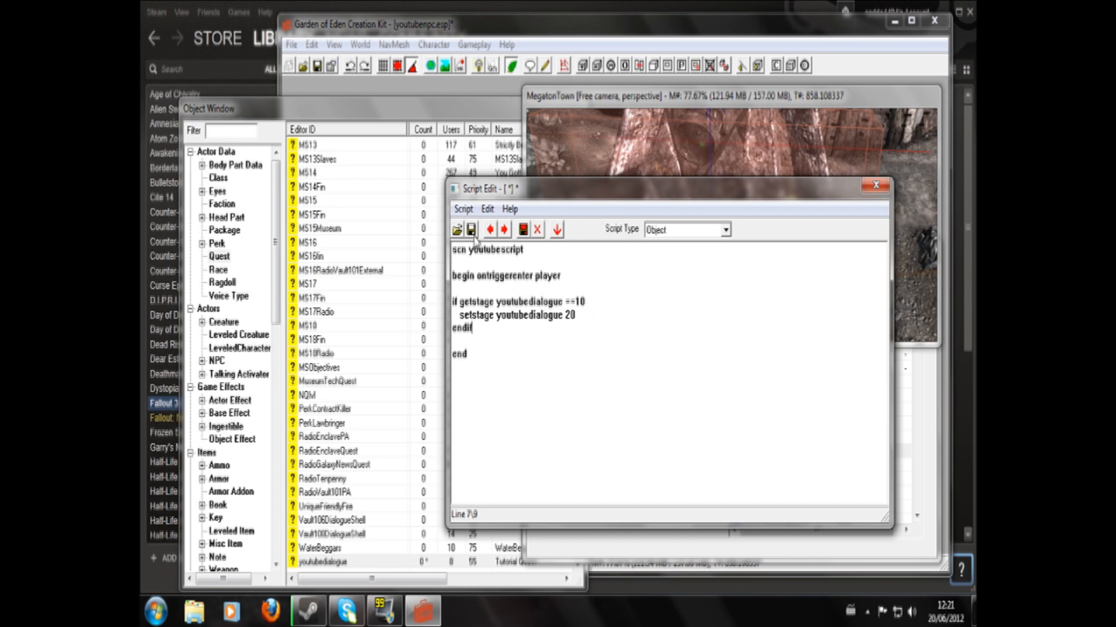
- Close the script editor and make the youtubetrig trigger reference at Megaton's gate a persistent reference
left_click(876, 185)
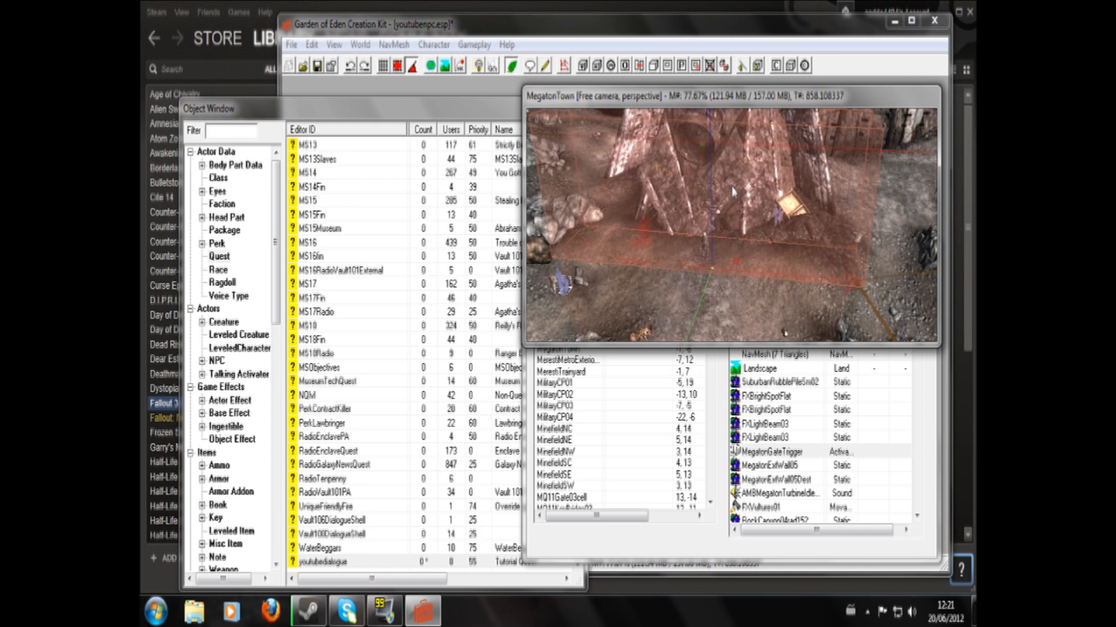
middle_click_drag(729, 194, 693, 198, "shift")
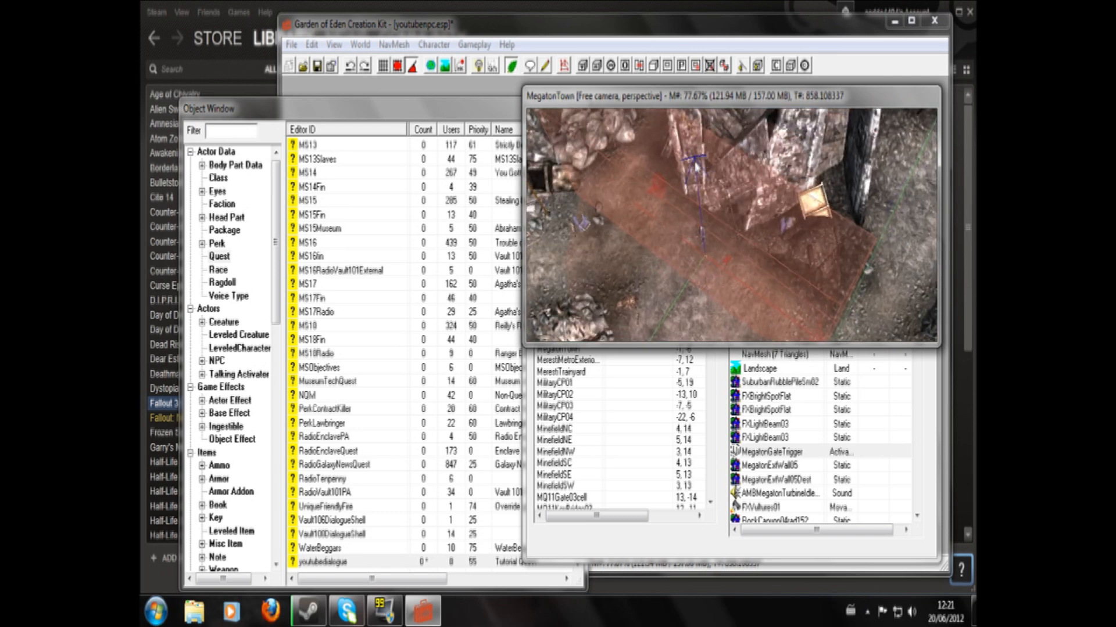
scroll(696, 168, "up", 1)
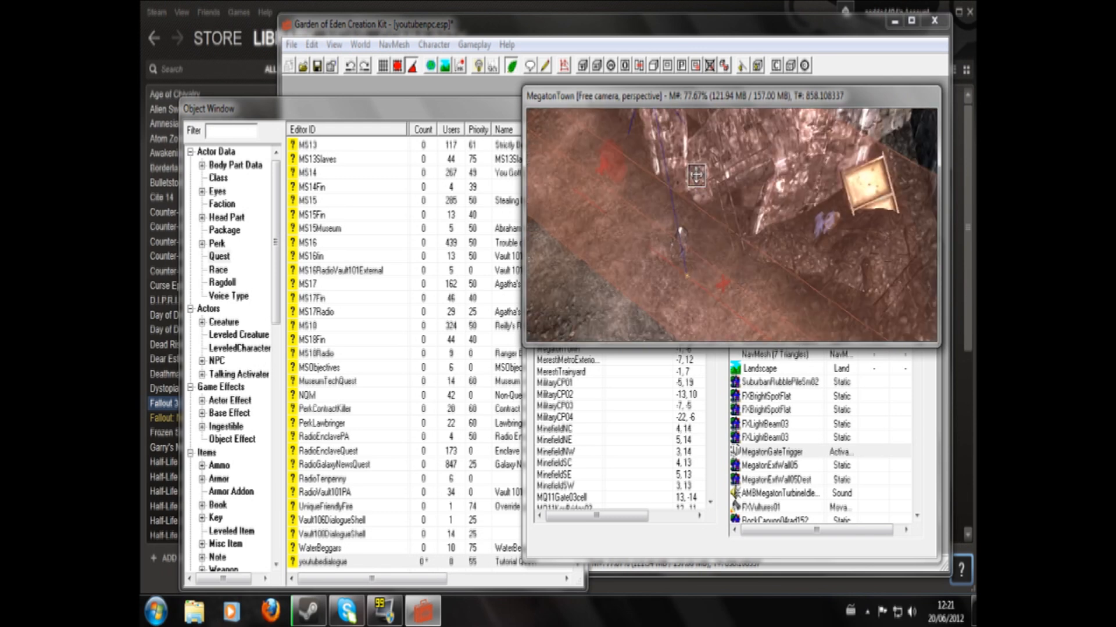
scroll(694, 170, "up", 1)
double_click(693, 173)
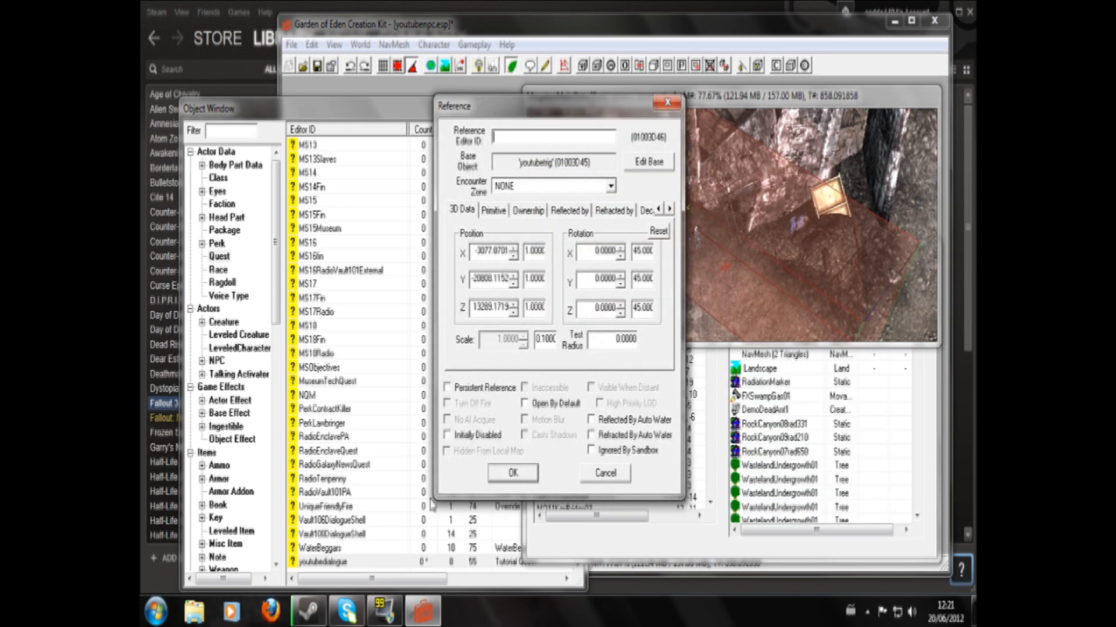
left_click(448, 390)
- Assign youtubescript as the script of the youtubetrig base activator and accept the activator and reference changes
left_click(649, 165)
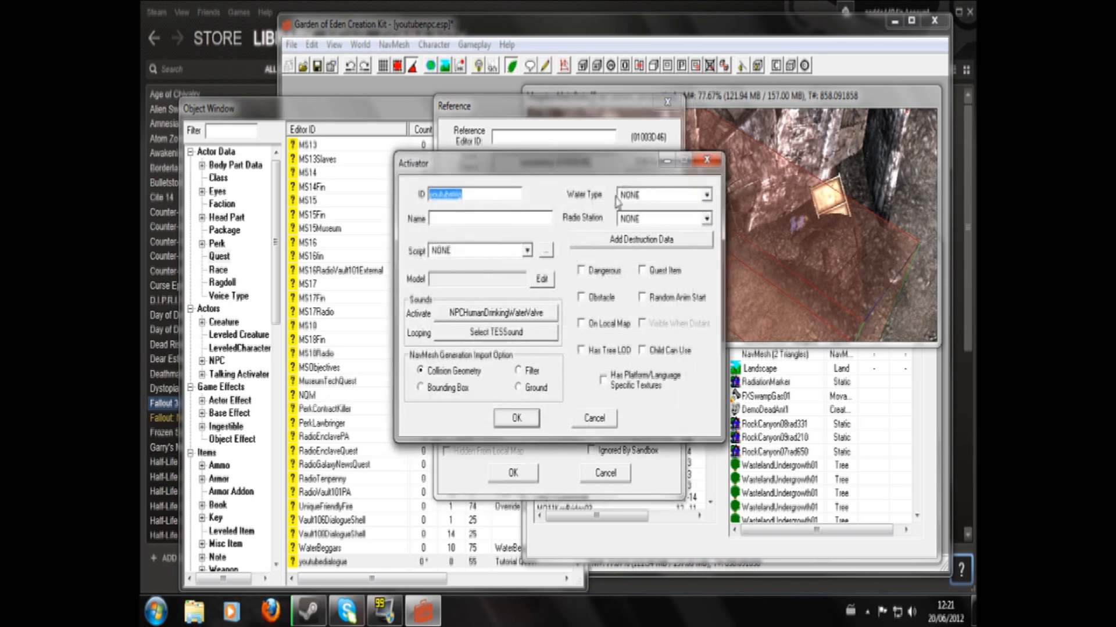
left_click(526, 251)
type("youtubescript")
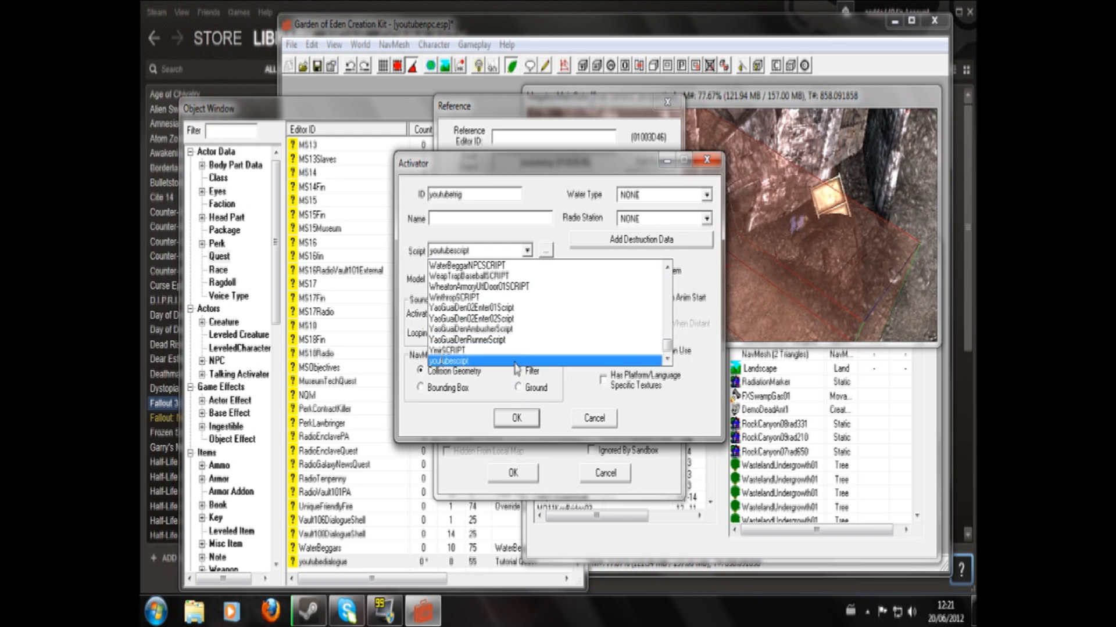
left_click(515, 362)
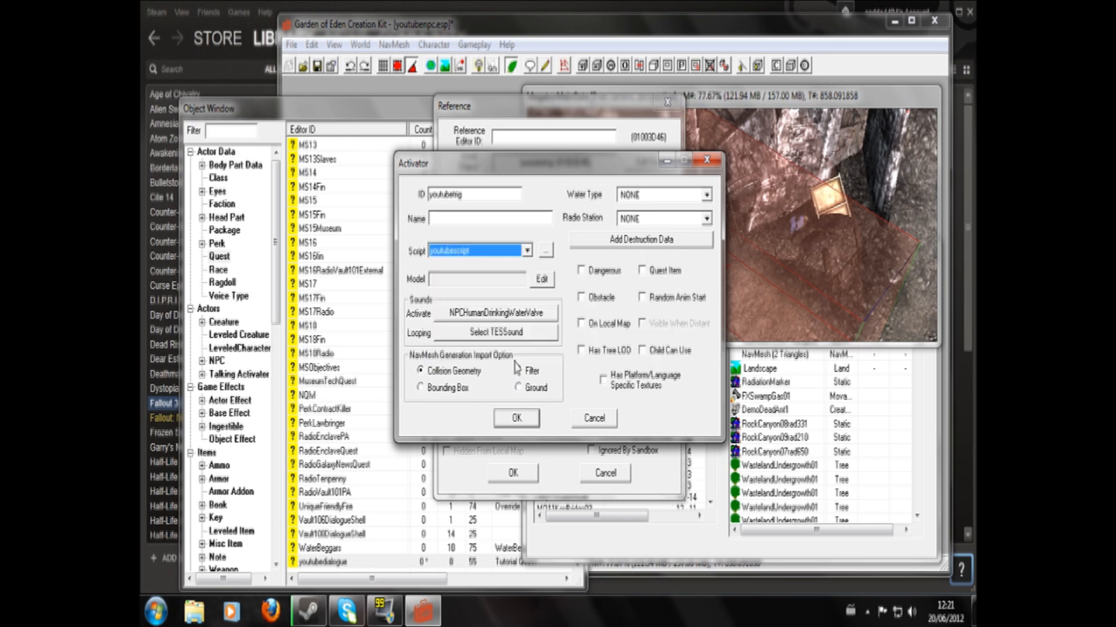
left_click(517, 419)
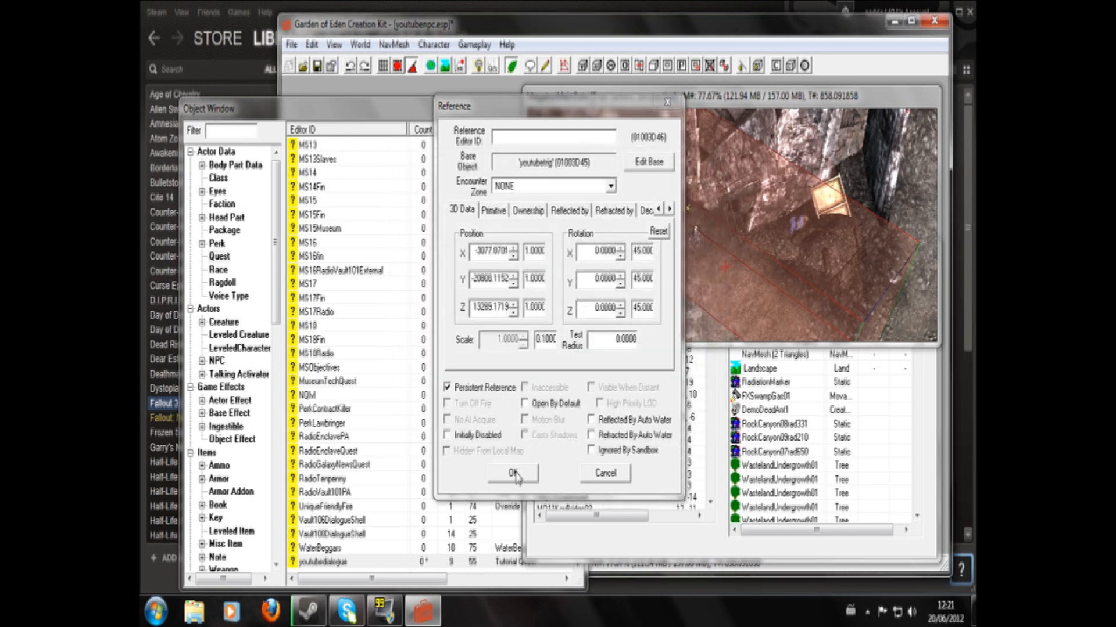
left_click(515, 474)
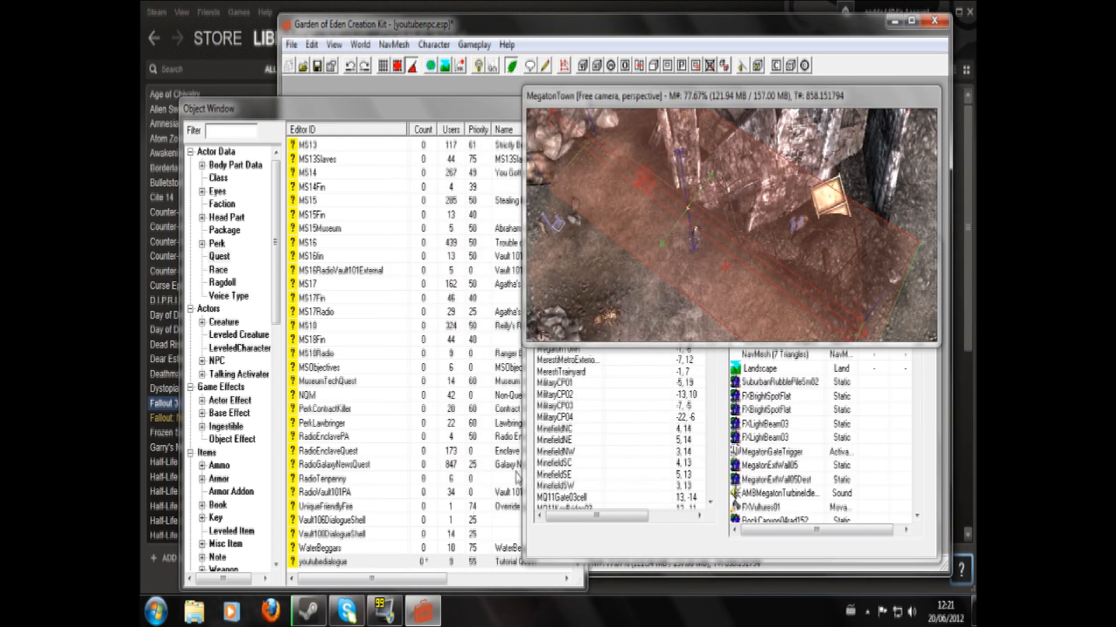
- Add a target to the youtubedialogue quest's "Go to Megaton" objective, picking the youtubetrig reference in the render view
double_click(326, 562)
left_click(410, 34)
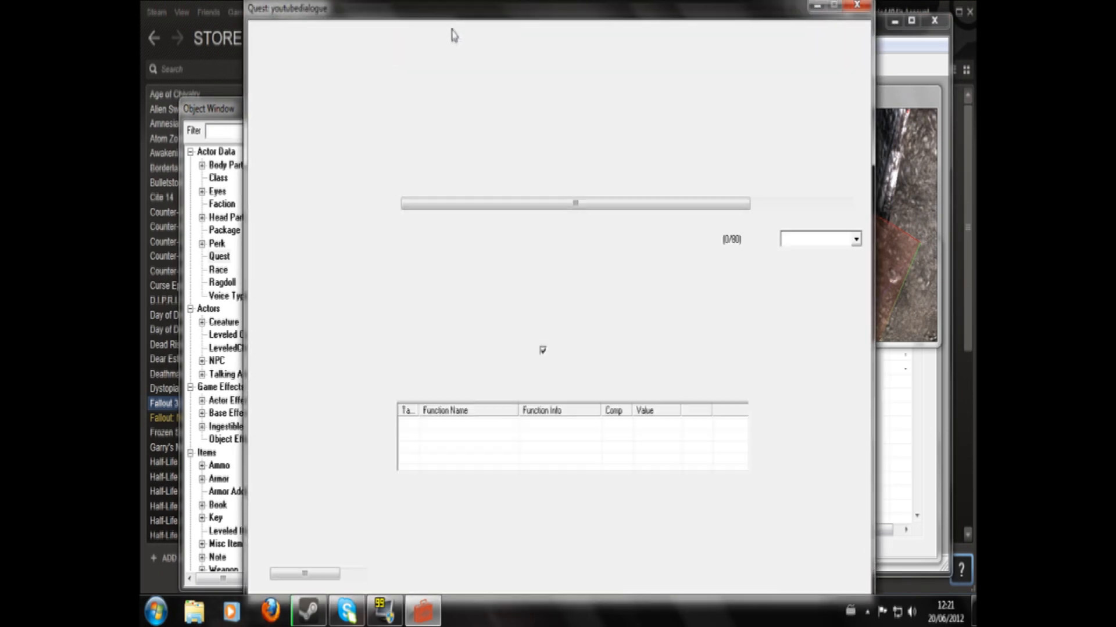
left_click(381, 32)
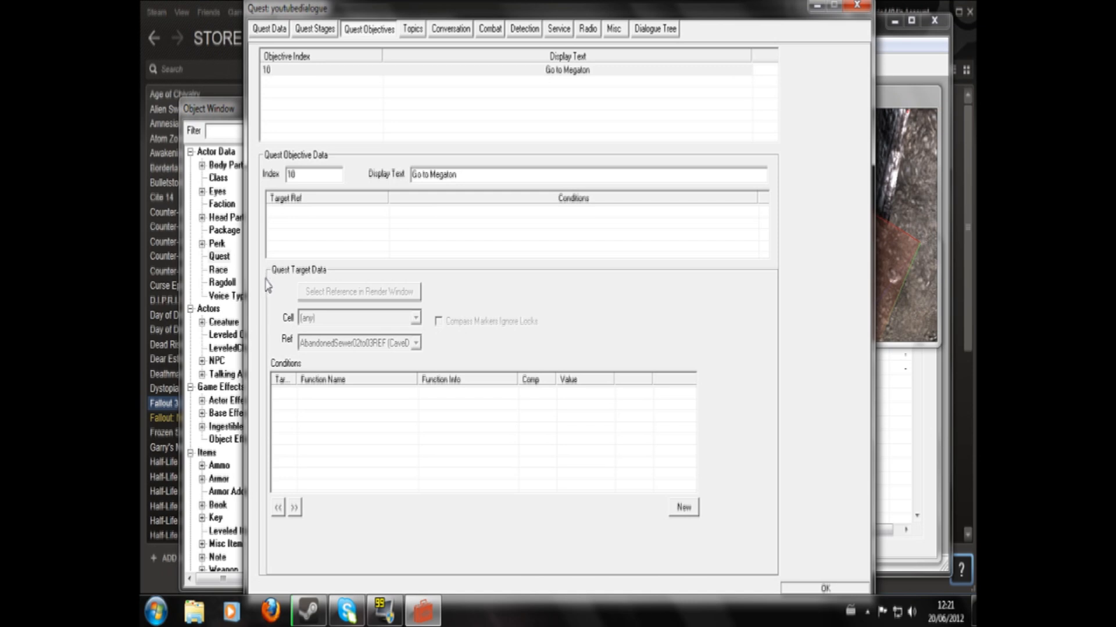
right_click(328, 241)
left_click(348, 249)
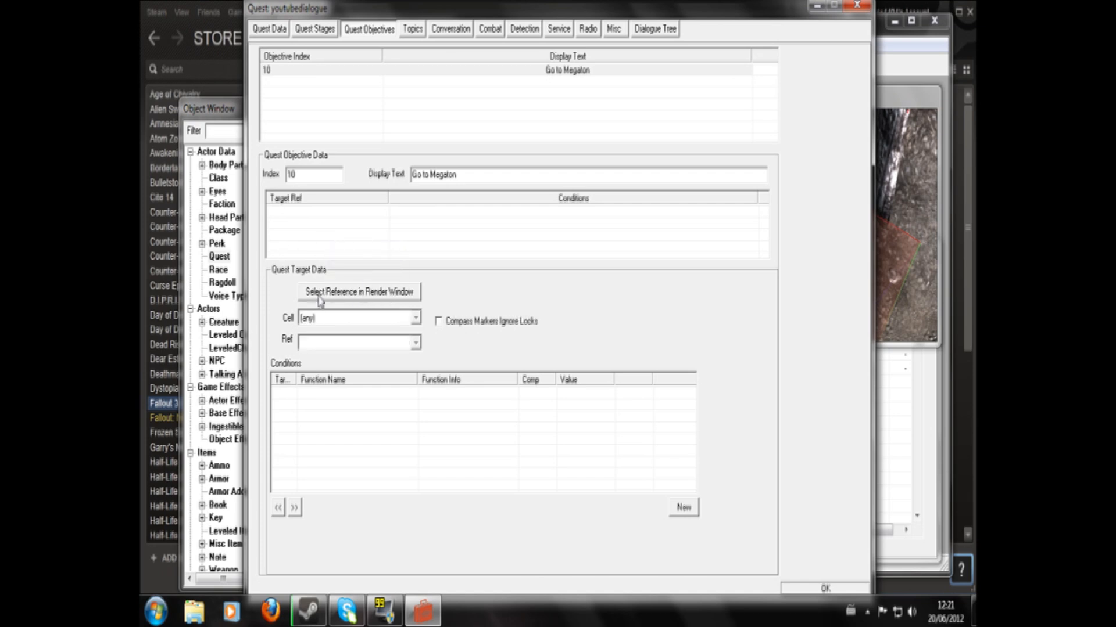
left_click(338, 296)
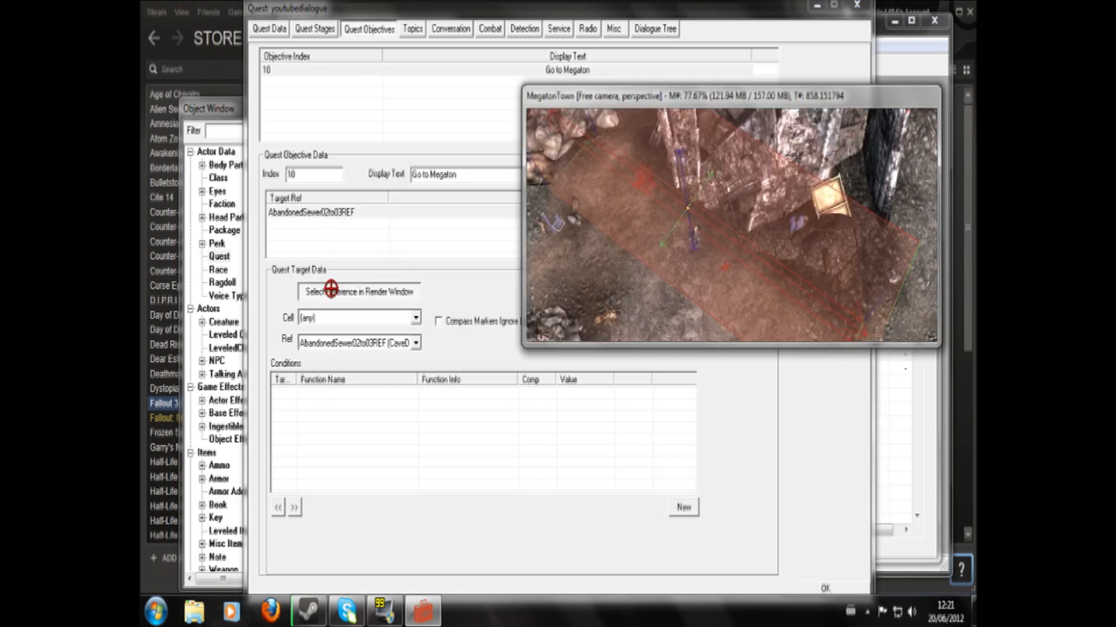
double_click(665, 188)
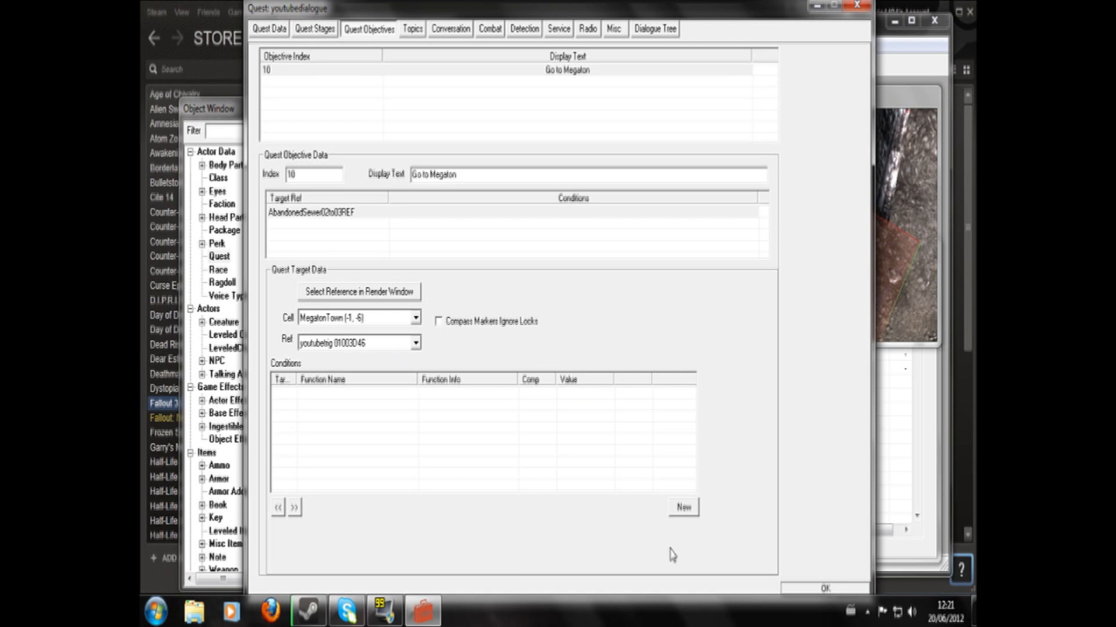
left_click(825, 589)
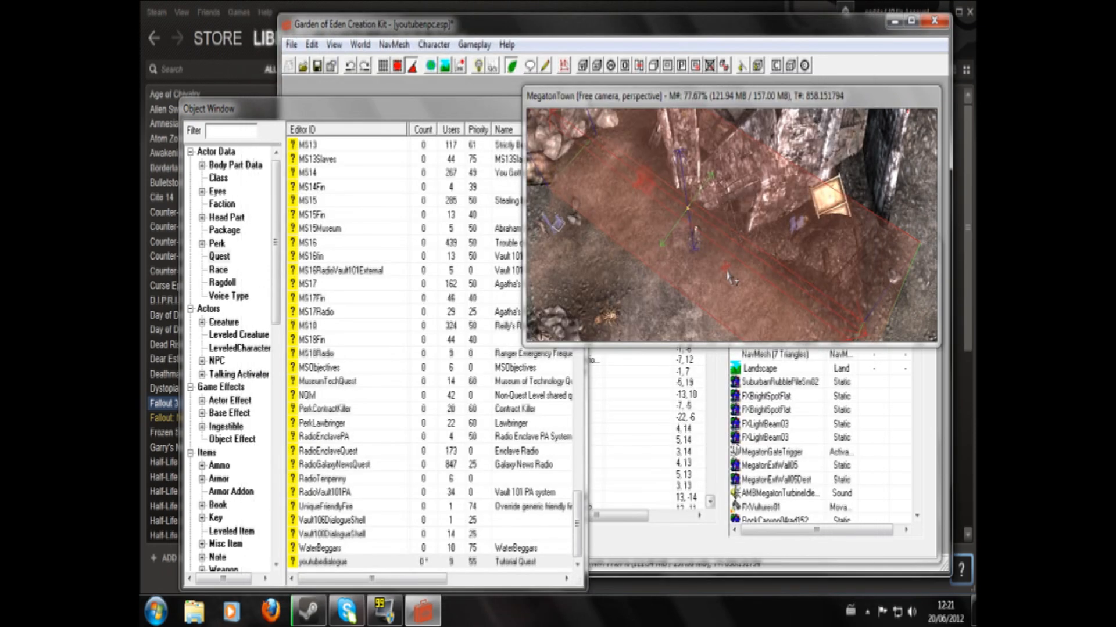
- Save the youtubenpc.esp plugin with the scripted trigger and the quest target
left_click_drag(689, 203, 680, 224)
mouse_move(649, 285)
middle_mouse_down("shift")
mouse_move(673, 223)
mouse_move(644, 290)
middle_mouse_up("shift")
left_click(317, 66)
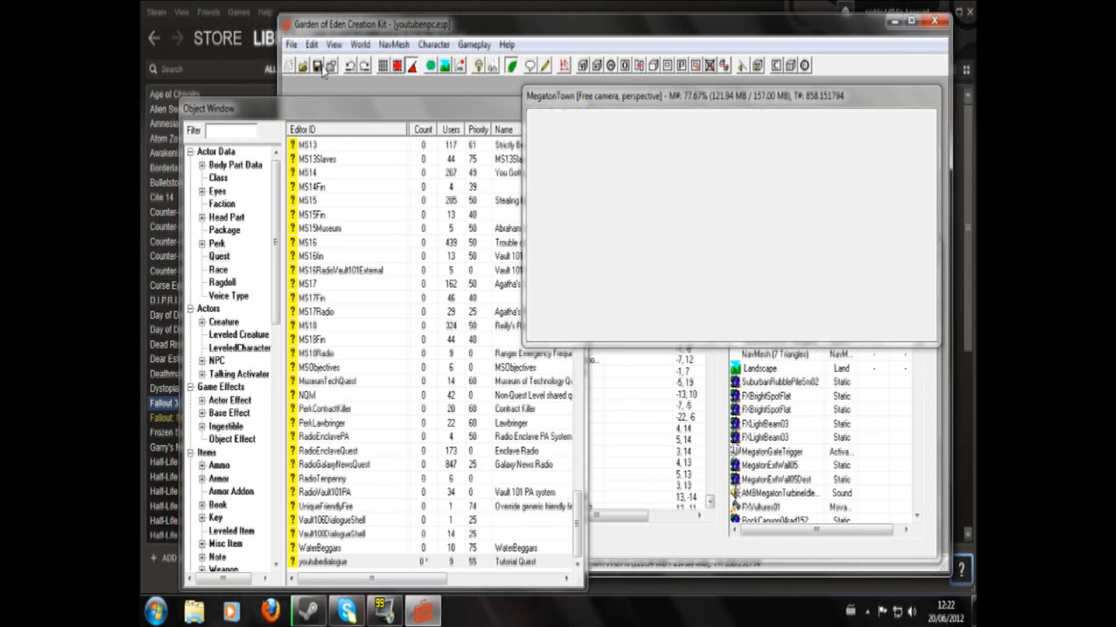
scroll(804, 326, "down", 7)
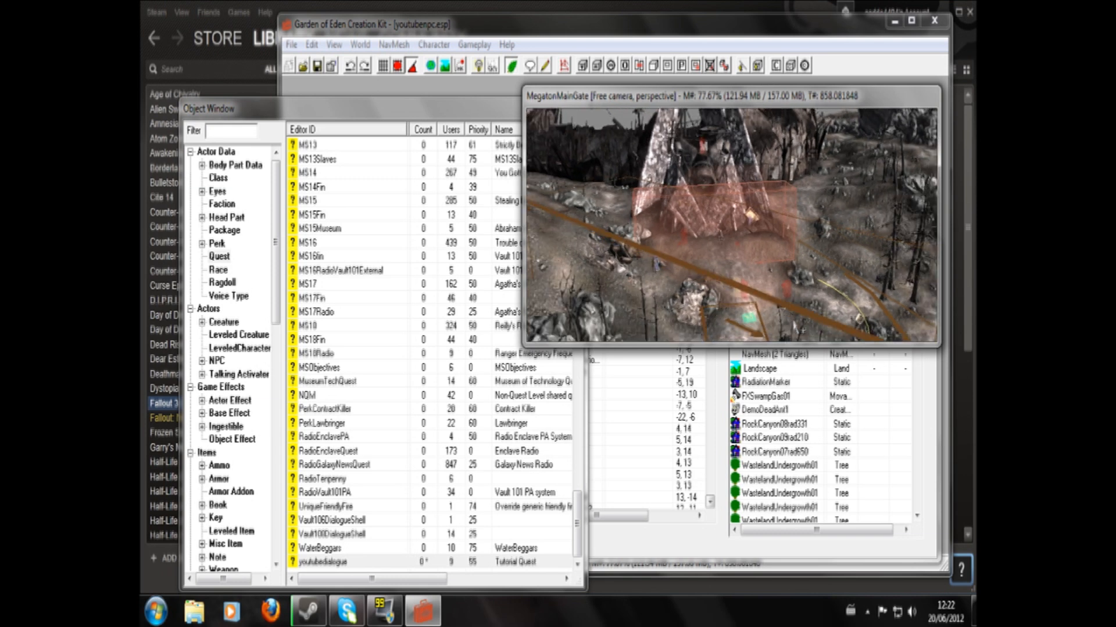
scroll(795, 326, "up", 3)
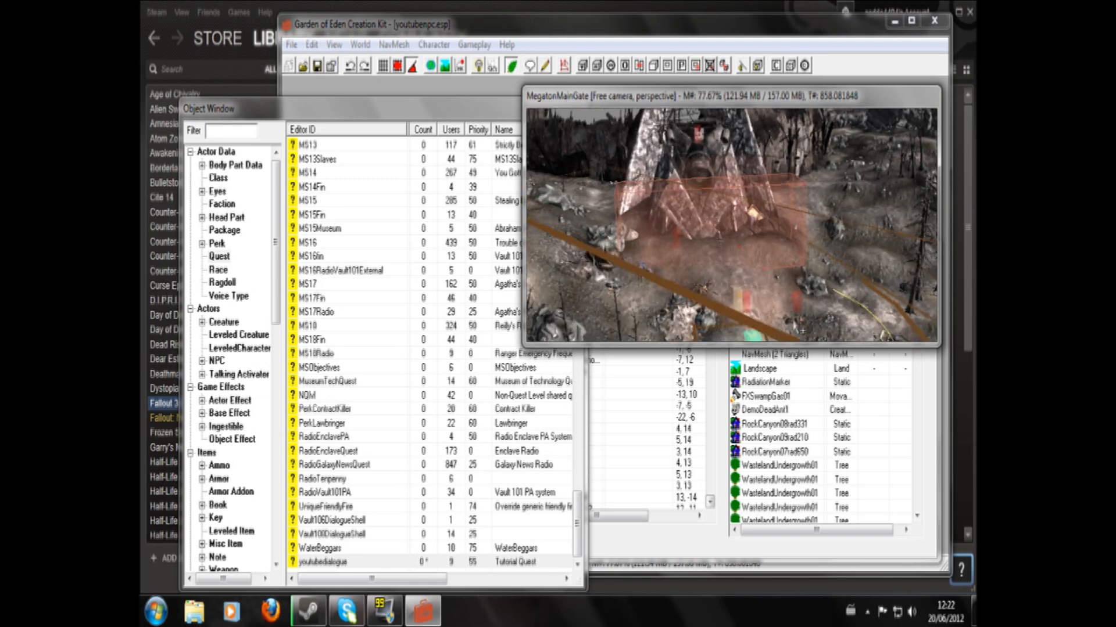
middle_click_drag(729, 293, 700, 184)
scroll(718, 250, "down", 6)
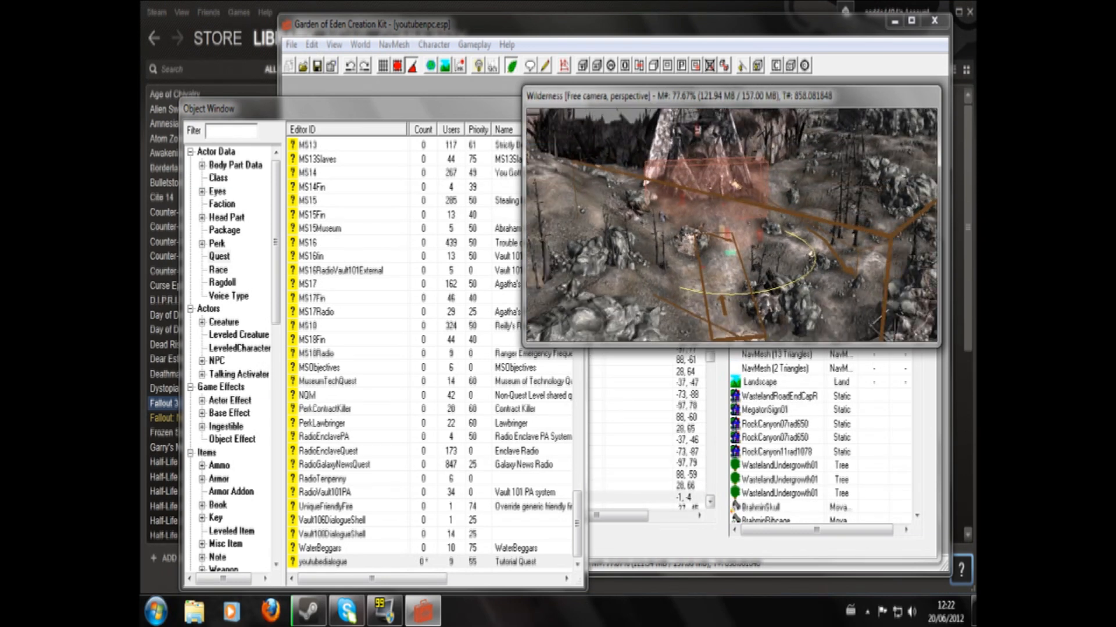
middle_click_drag(730, 255, 709, 210)
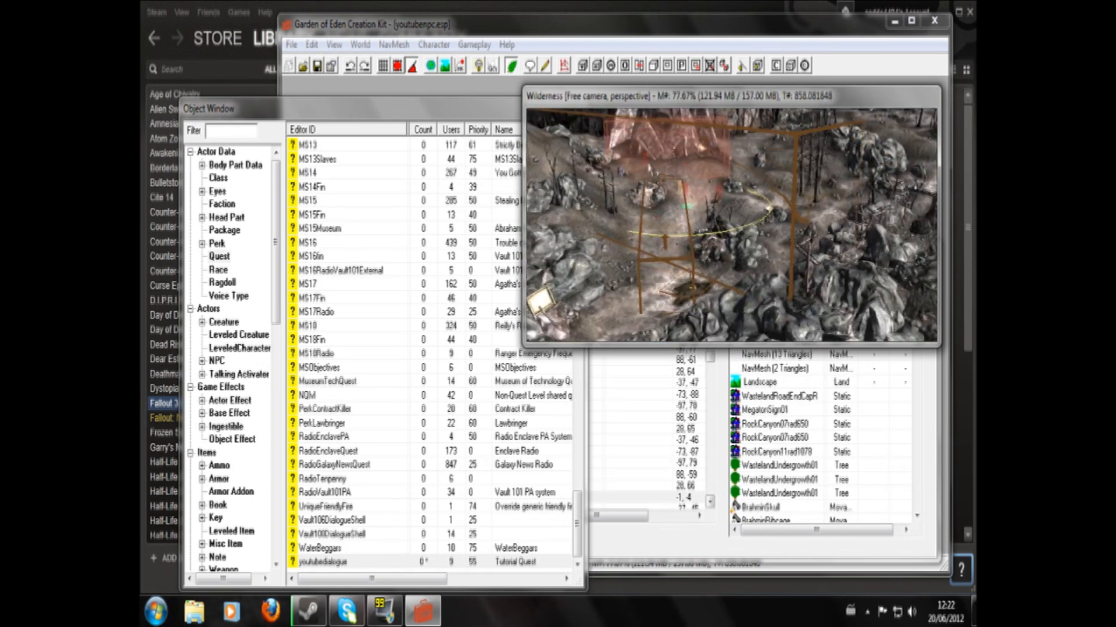
scroll(709, 210, "down", 2)
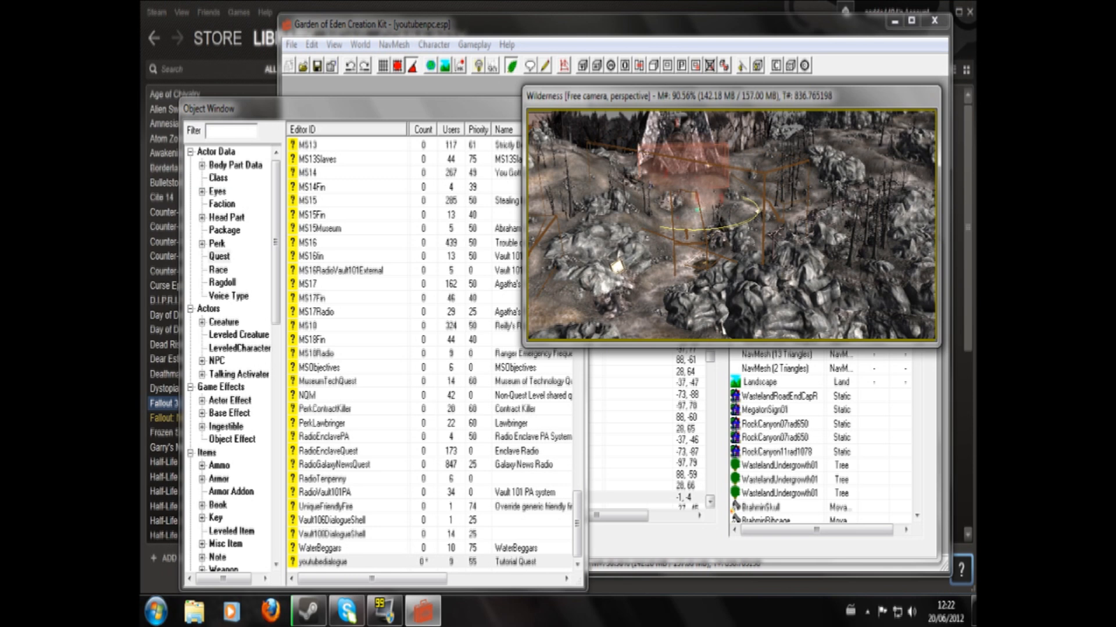
- Create a new script of type Object and name it with the line "scn youtubescript1"
left_click(544, 66)
left_click(463, 209)
left_click(480, 229)
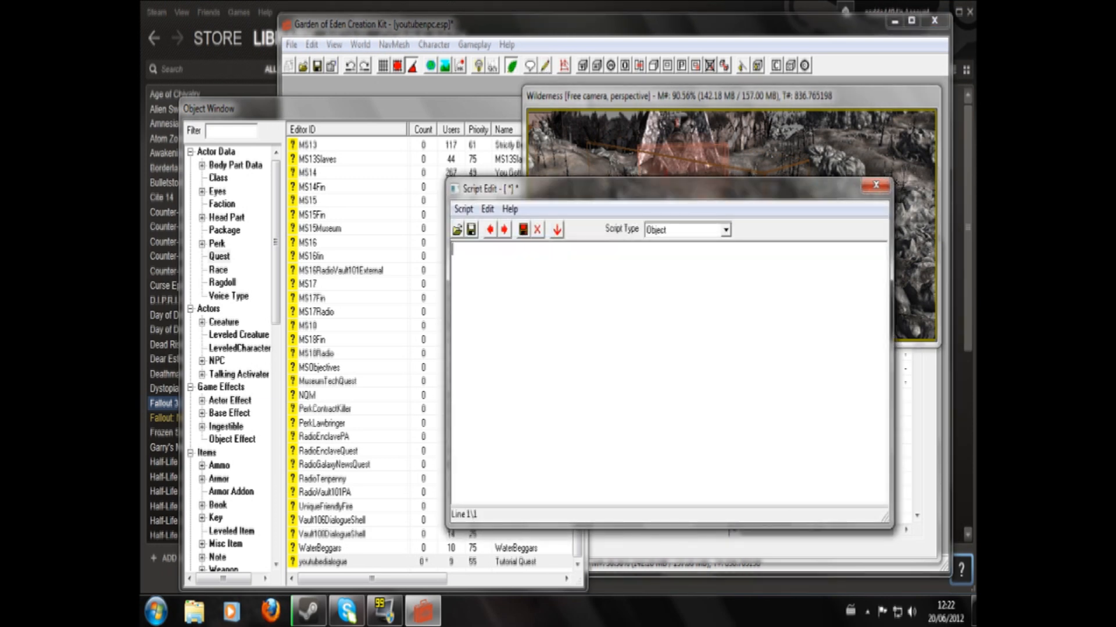
type("scn youtubescript")
key("Return")
key("Return")
- Add the block opening "begin ontriggerenterplayer" followed by the condition "if getestage youtubedialogue <10"
type("begin")
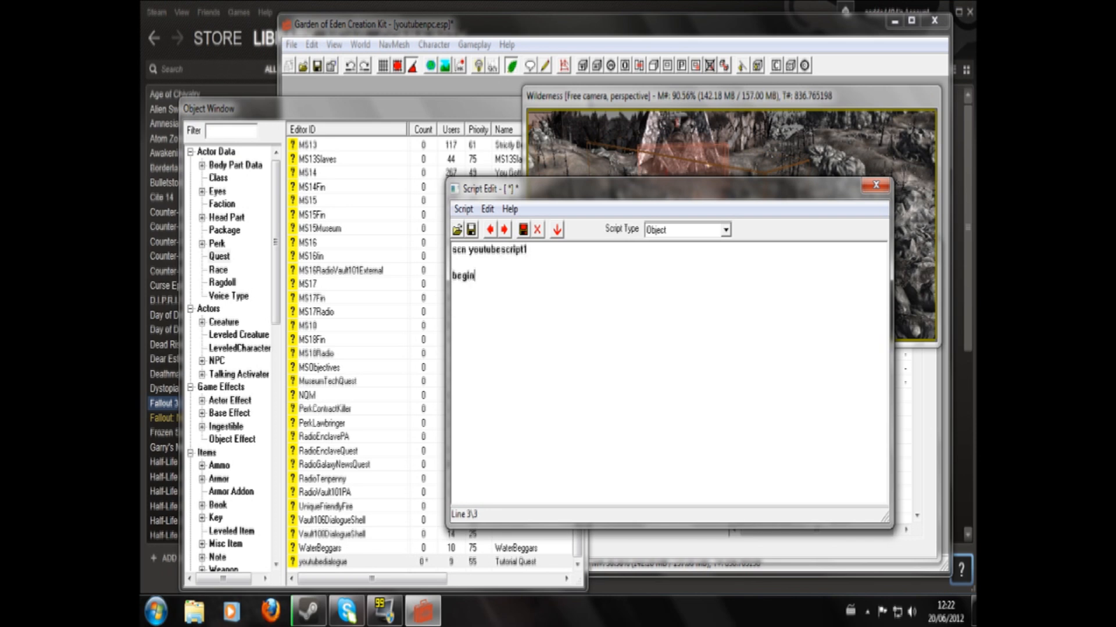
type(" ontriggerenterplayer  if ge")
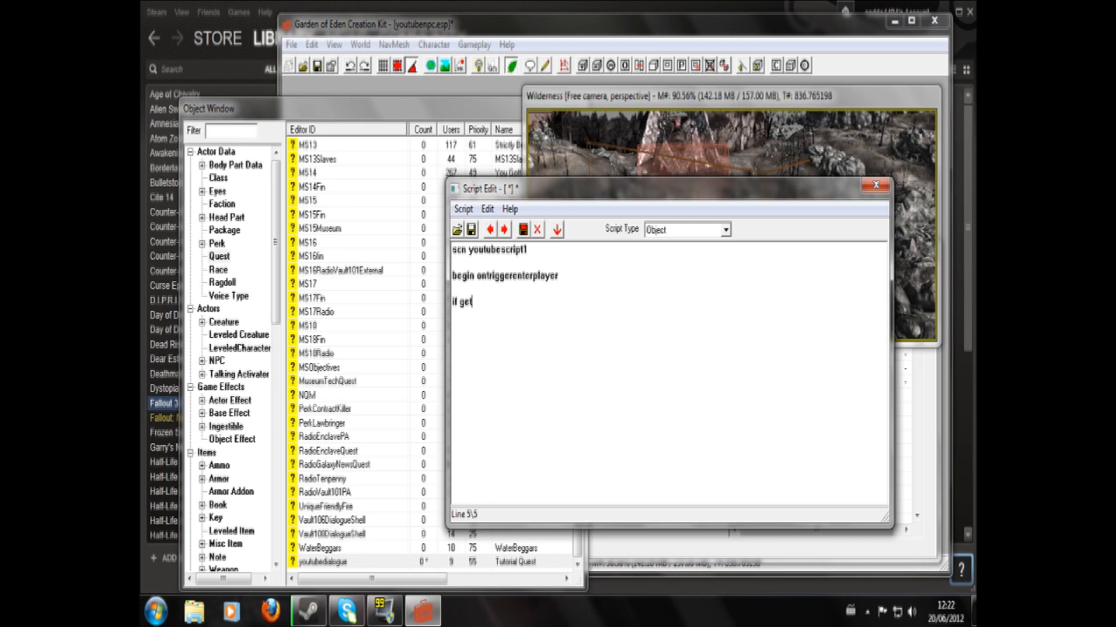
type("testage youtubedialo")
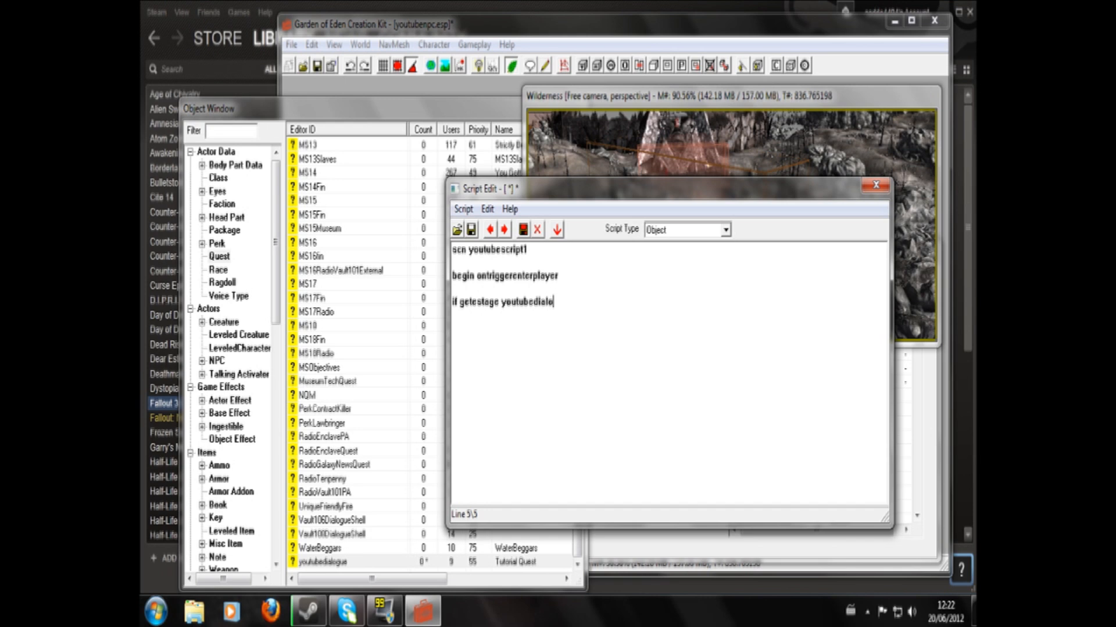
type("gue <10   setsta")
type("ge youtu")
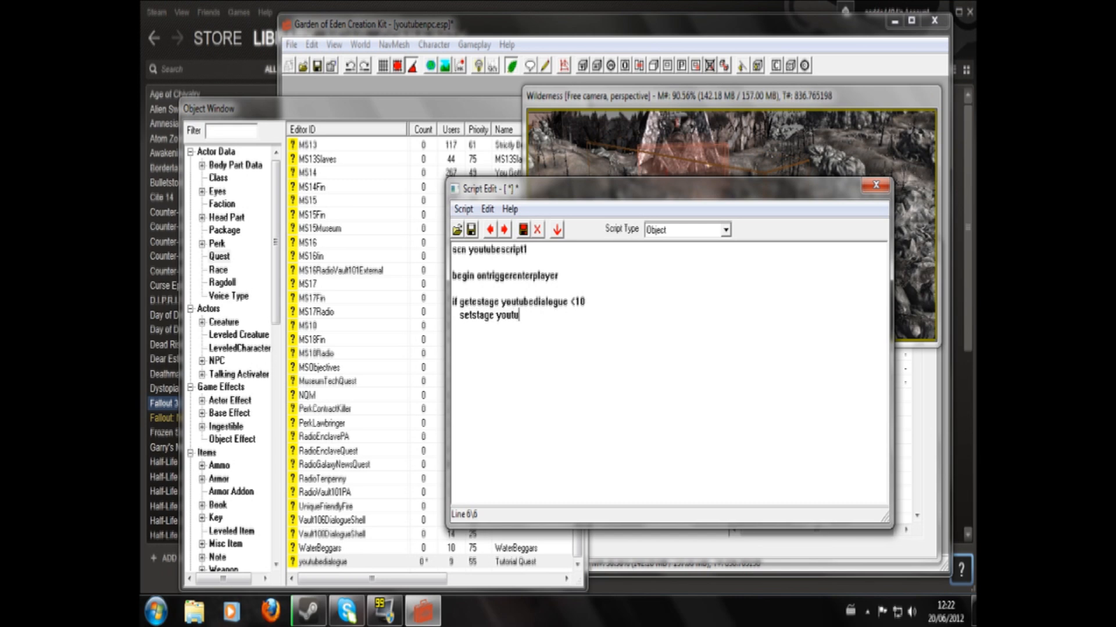
type("bedialogue")
- Complete the line "setstage youtubedialogue 20" inside the condition and close the script with "endif" and "end"
type("endif")
key("Return")
type("end")
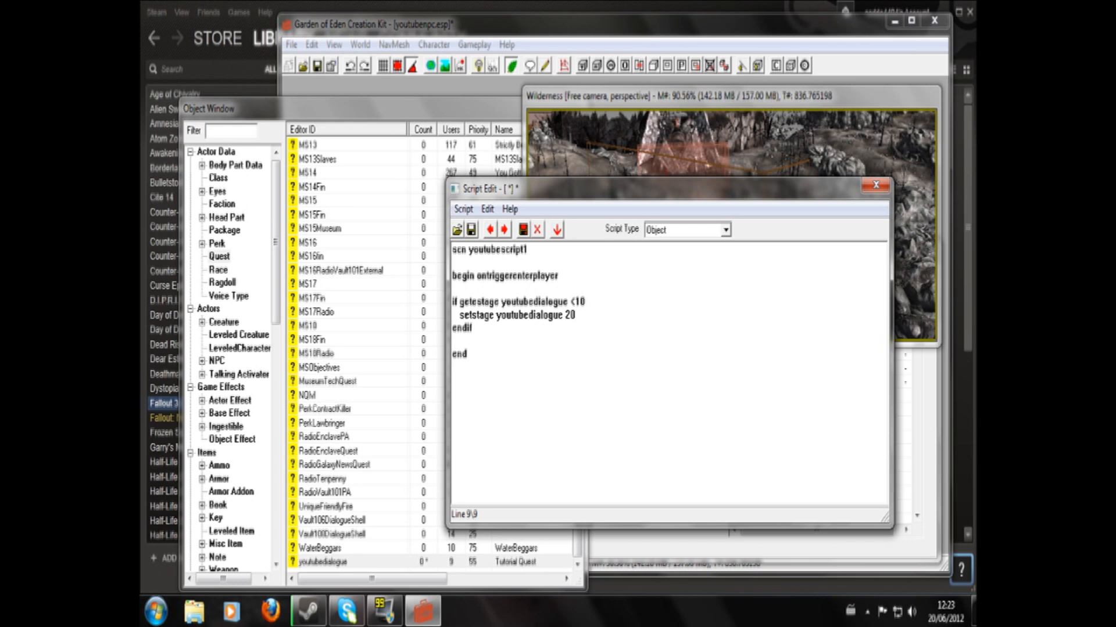
- Change the stage number in the youtubescript1 setstage line to 10 and review the condition
left_click_drag(480, 275, 539, 275)
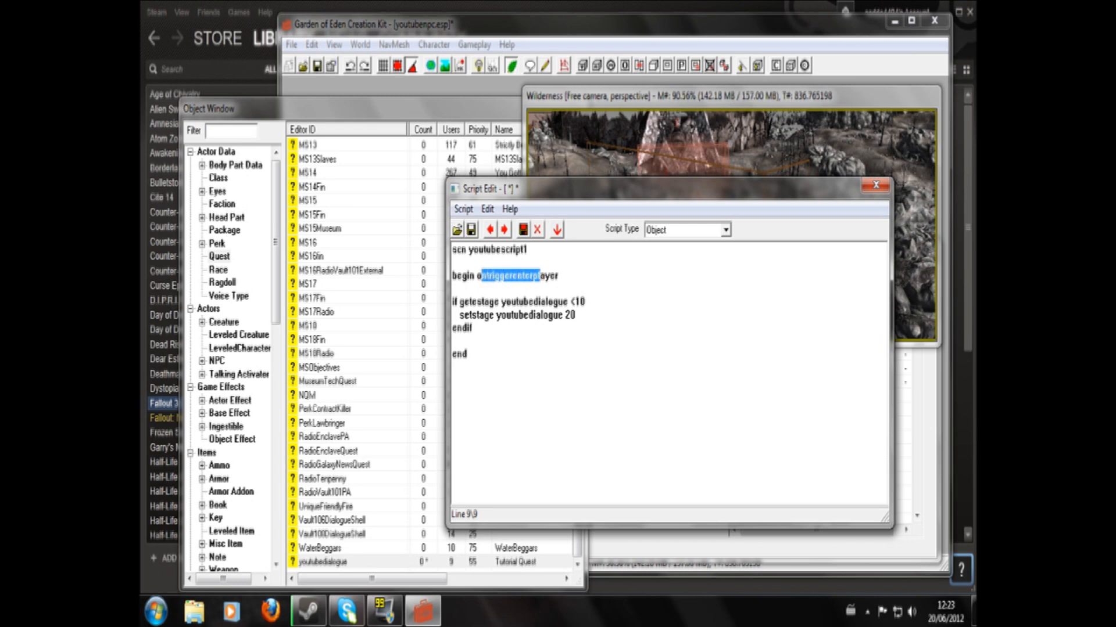
left_click_drag(453, 301, 576, 302)
left_click(572, 301)
left_click(570, 314)
type("1")
left_click_drag(452, 301, 576, 314)
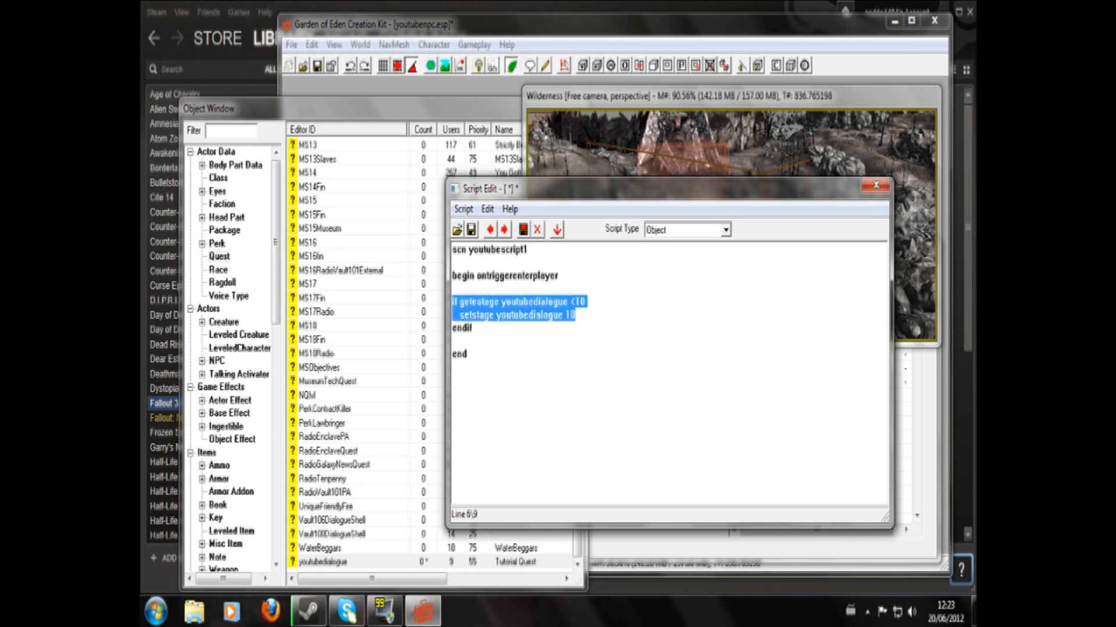
left_click(505, 302)
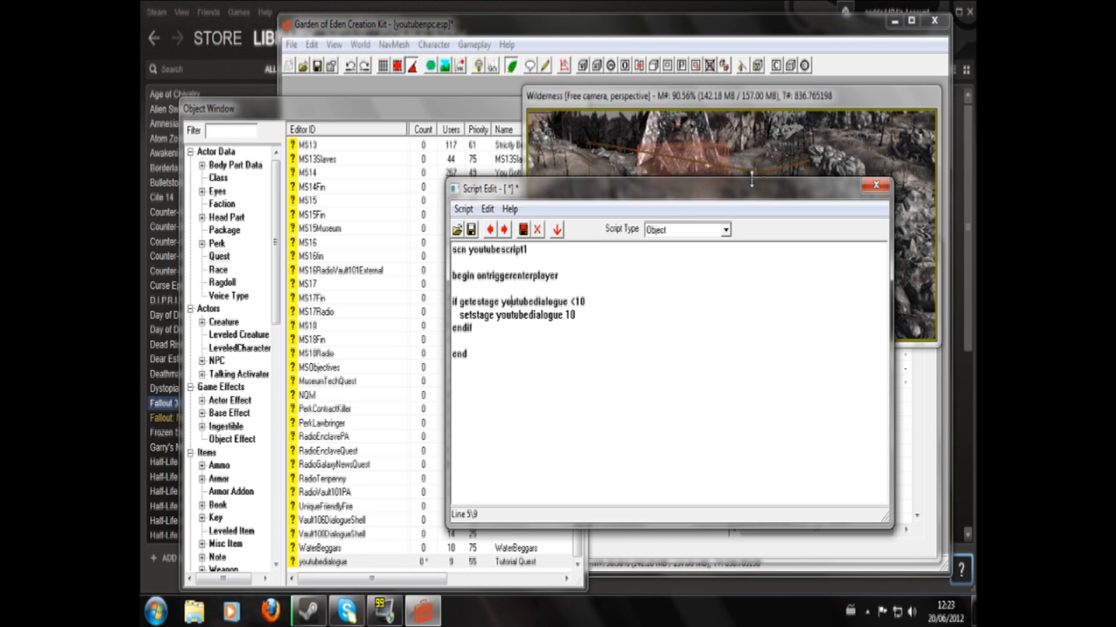
- Close the youtubescript1 script editor, select the trigger at Megaton's gate and save the plugin
left_click(876, 185)
left_click(601, 368)
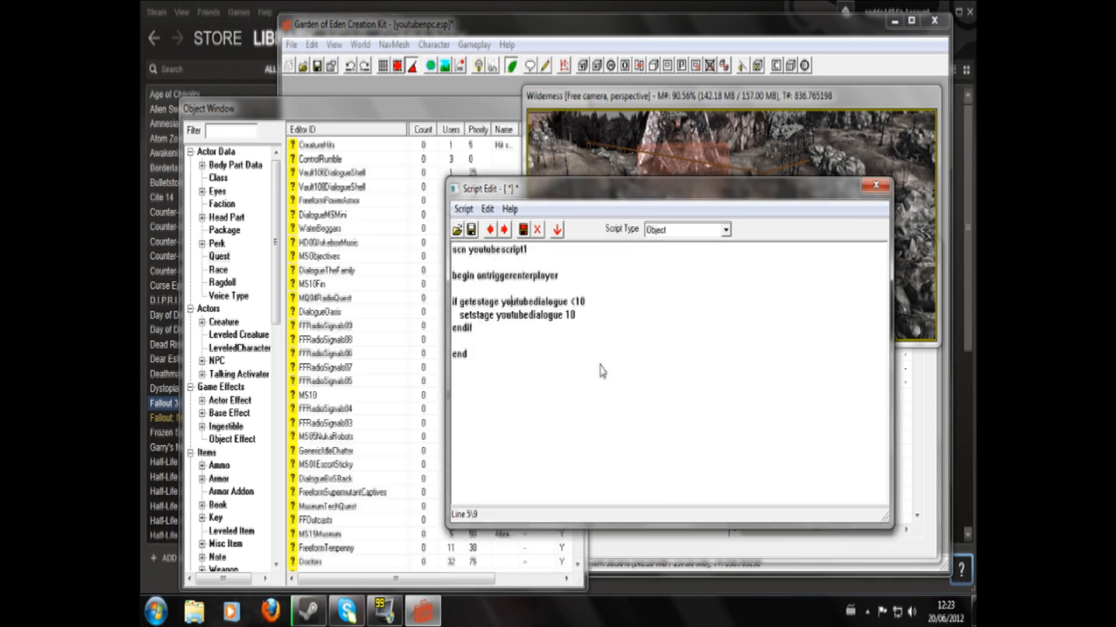
left_click(682, 176)
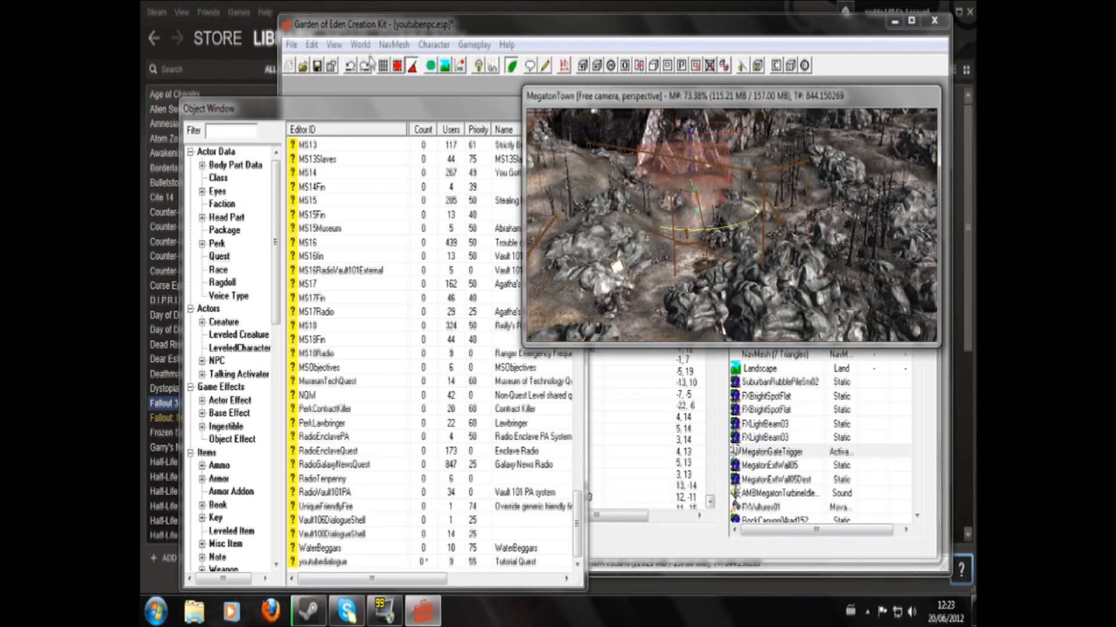
left_click(317, 65)
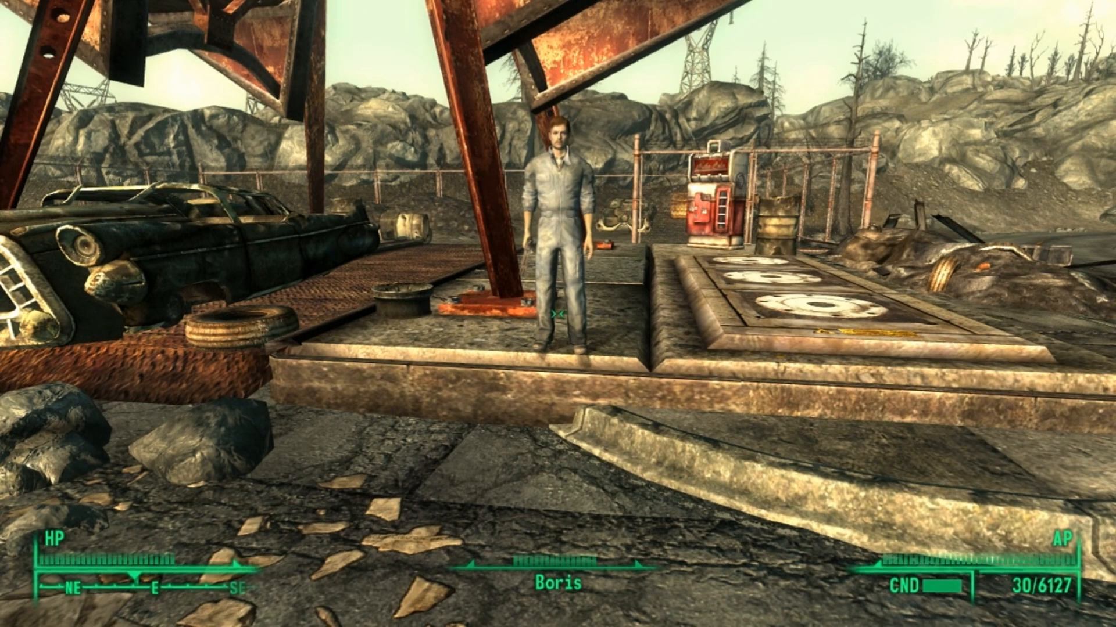
- Talk to Boris, take on his errand to Megaton and end the conversation with "I have to go now."
key("w")
key("e")
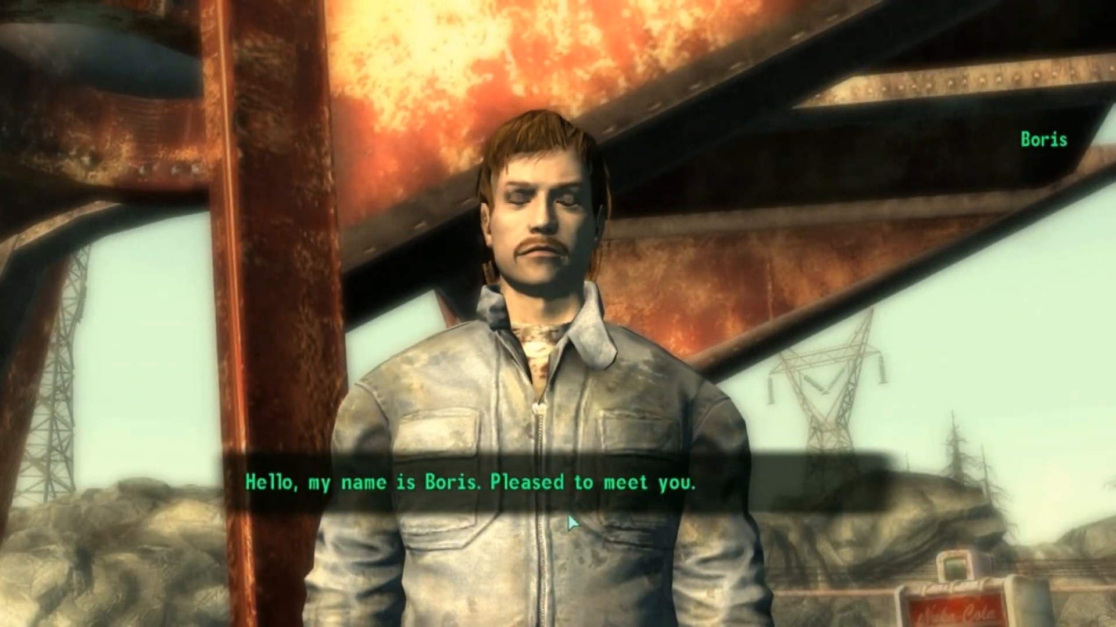
left_click(559, 457)
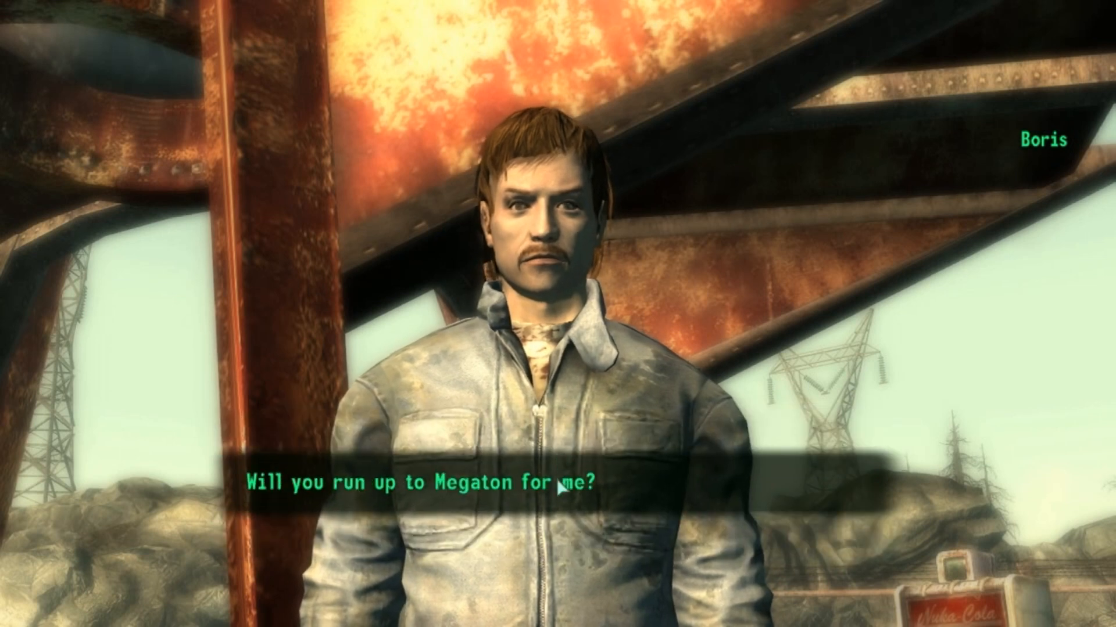
scroll(551, 519, "down", 1)
scroll(538, 443, "up", 1)
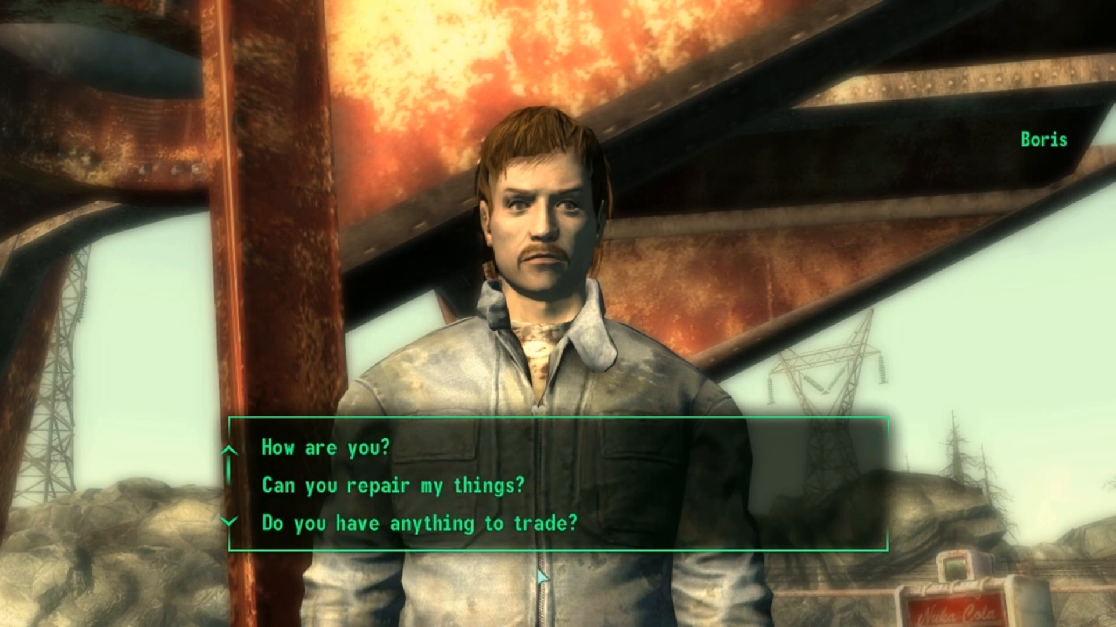
scroll(538, 483, "down", 1)
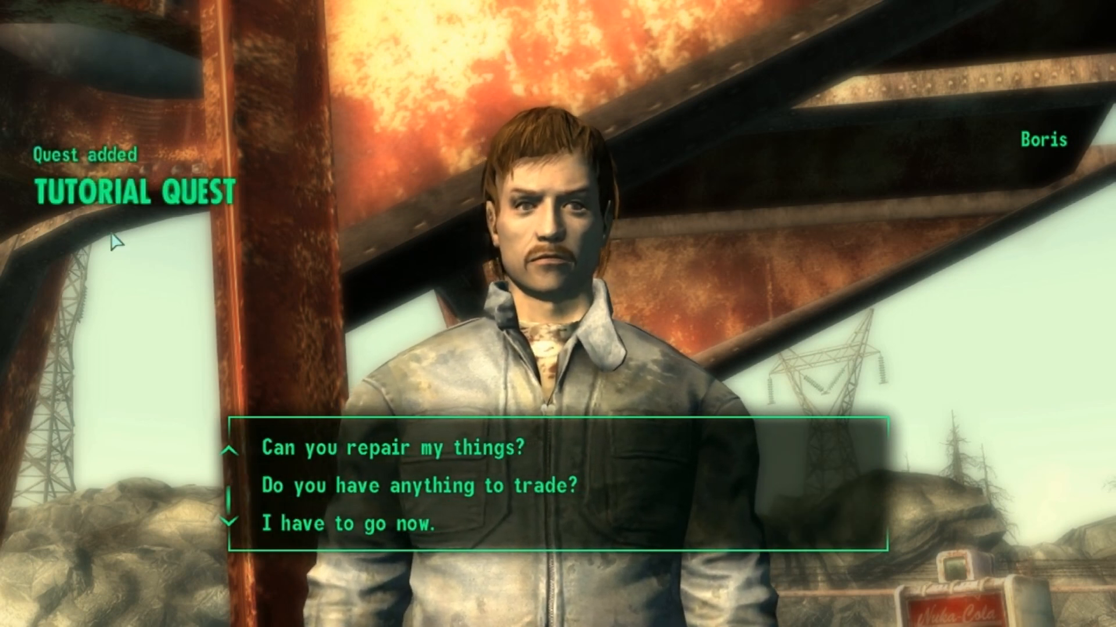
left_click(471, 526)
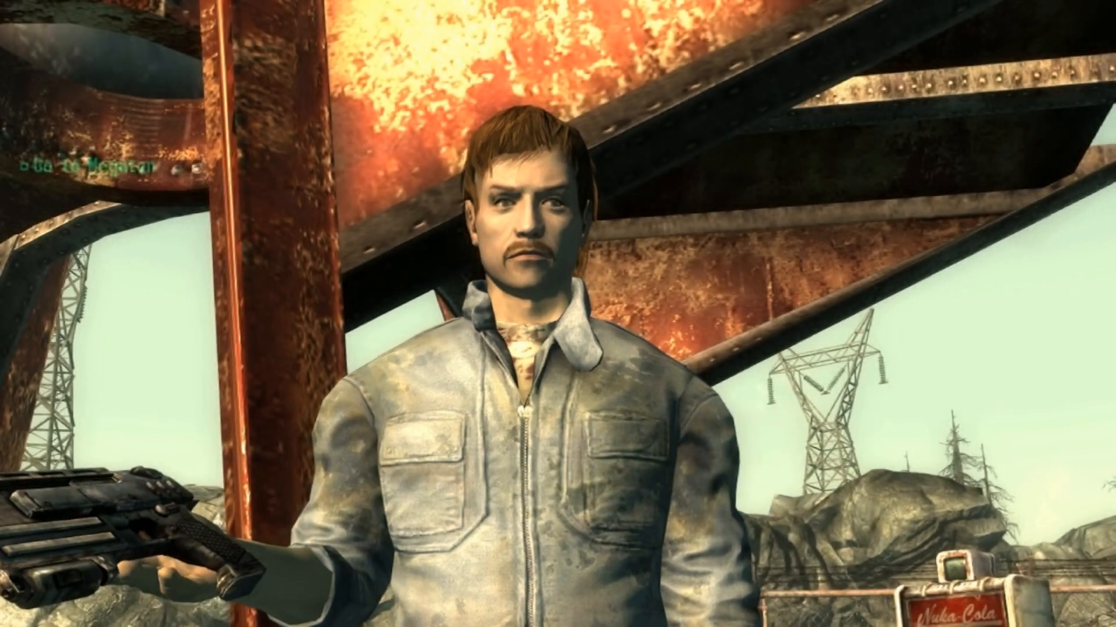
- Travel on foot from Boris across the wasteland to the trigger at Megaton's gate to test the quest completion
key("w")
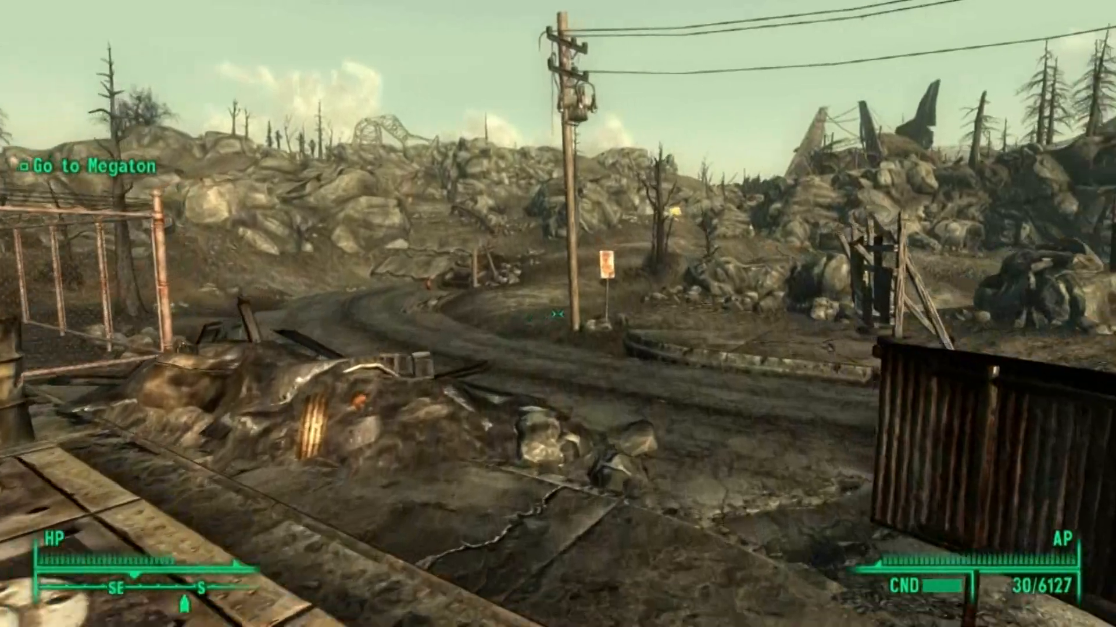
key("w")
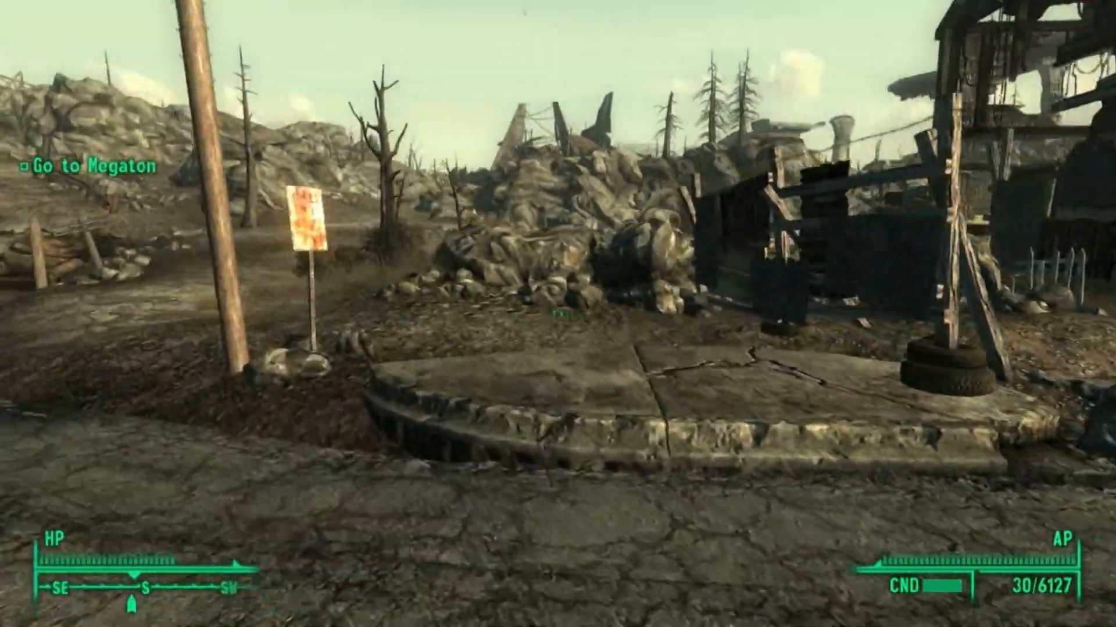
key("w")
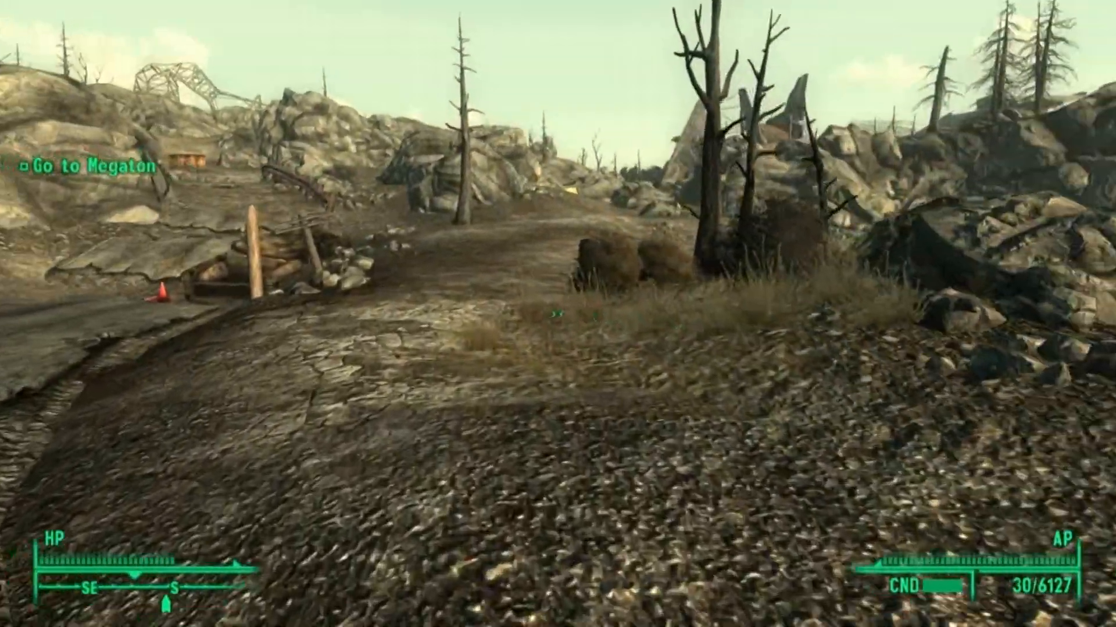
key("w")
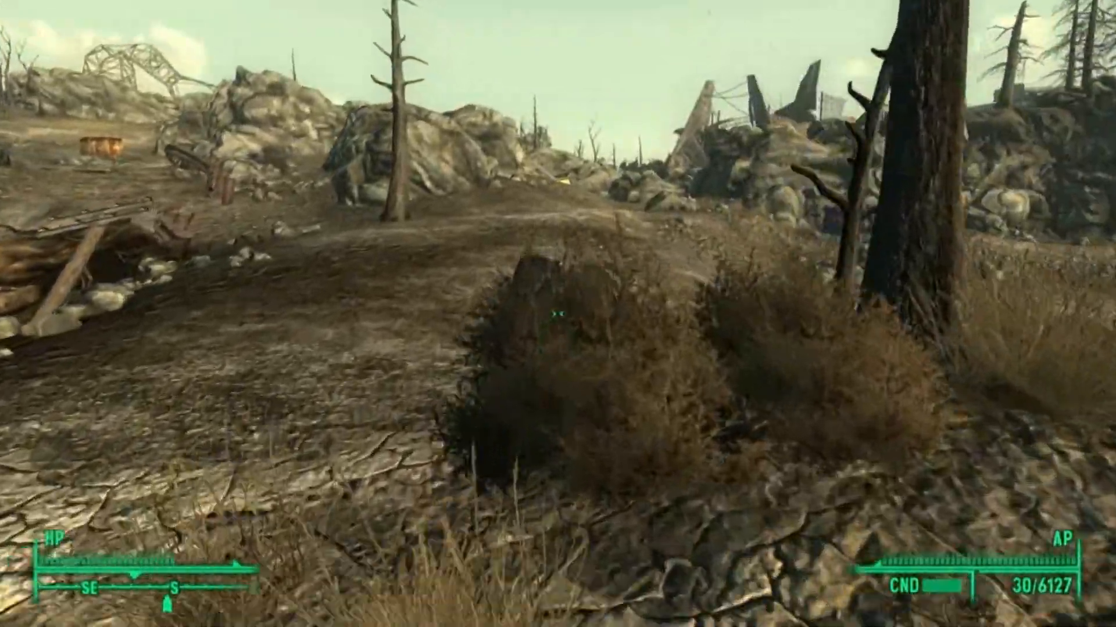
key("w")
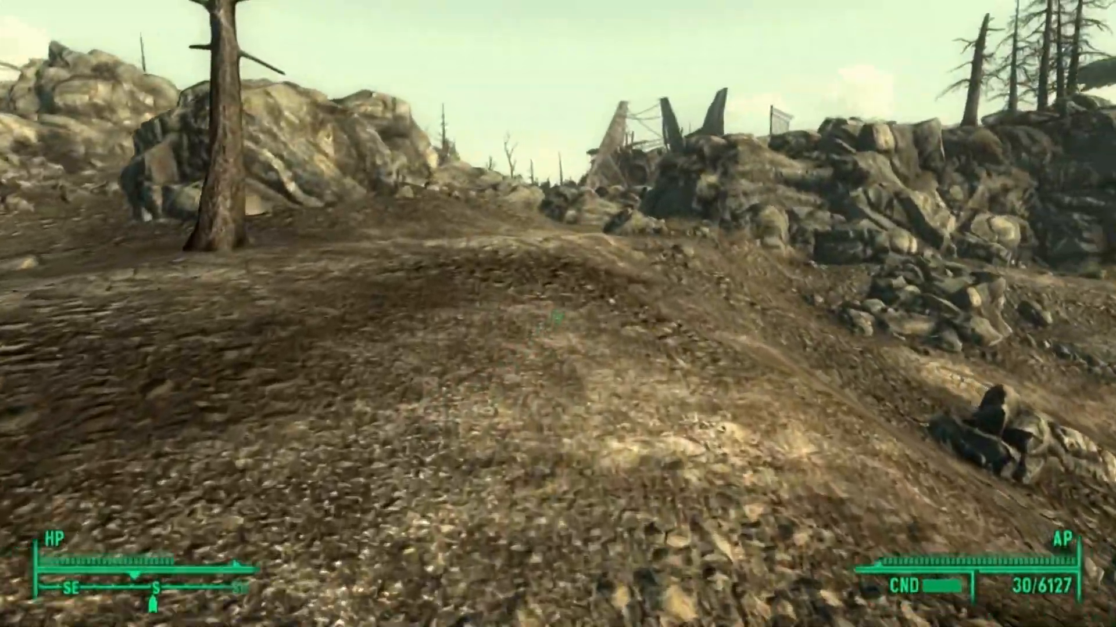
key("w")
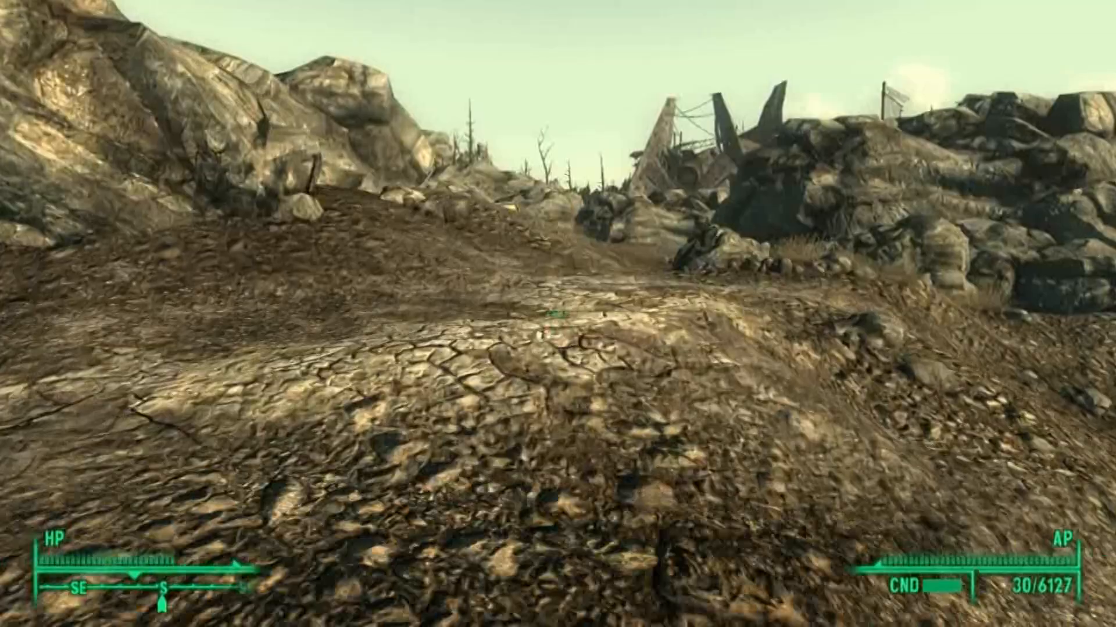
key("w")
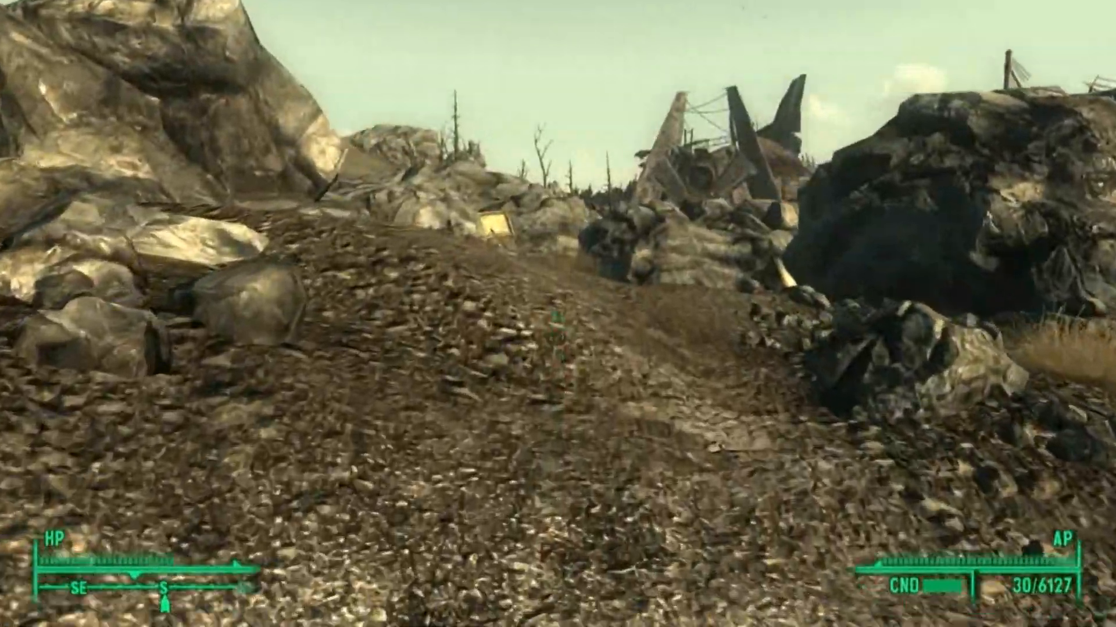
key("w")
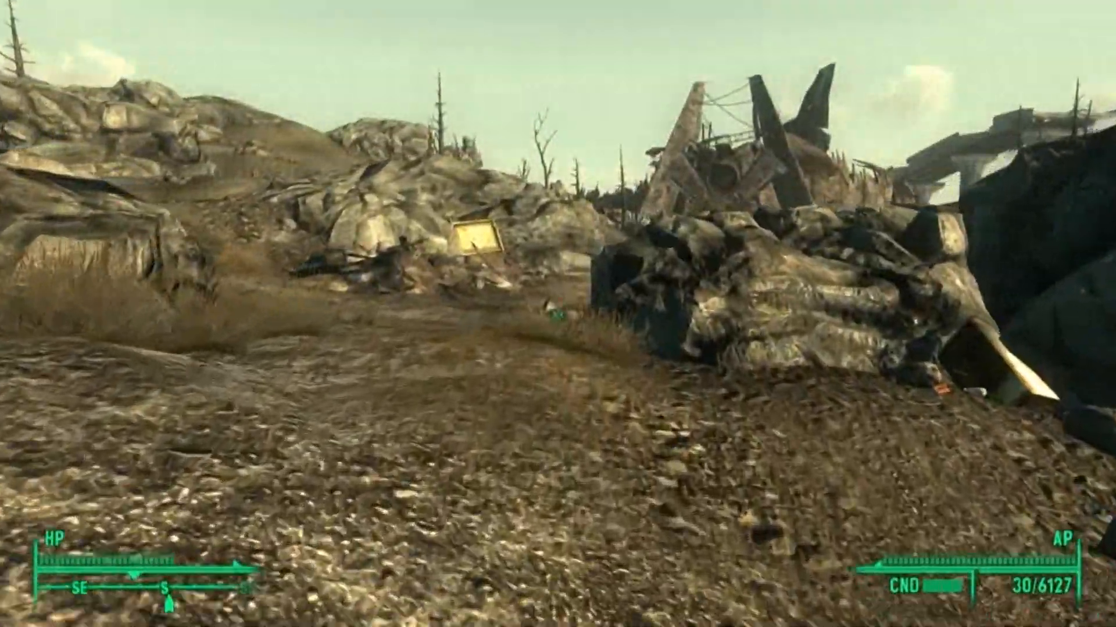
key("w")
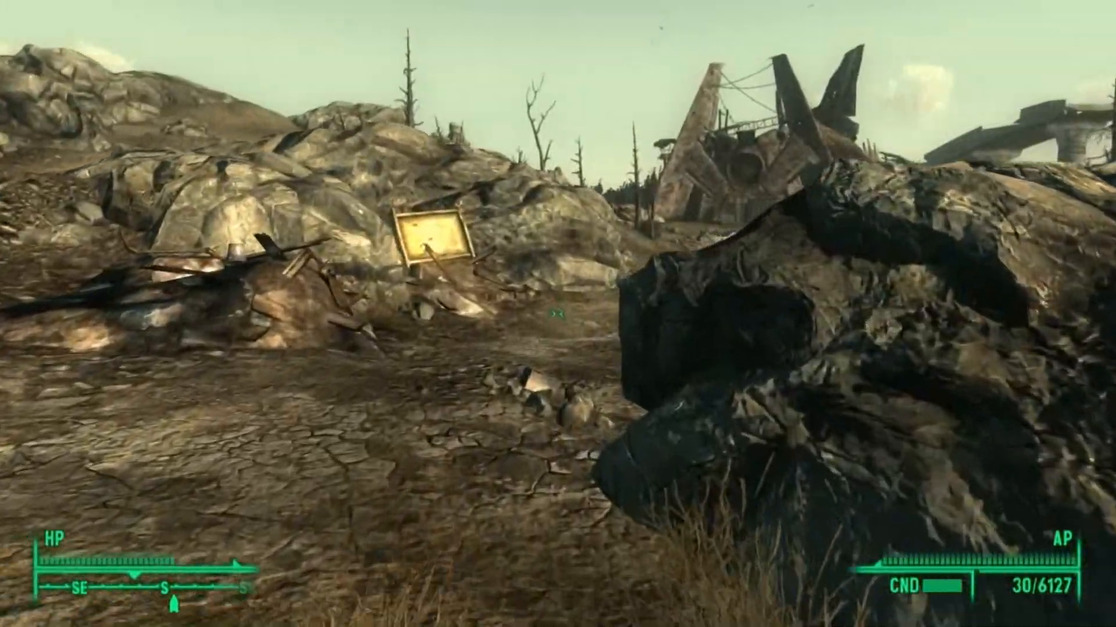
key("w")
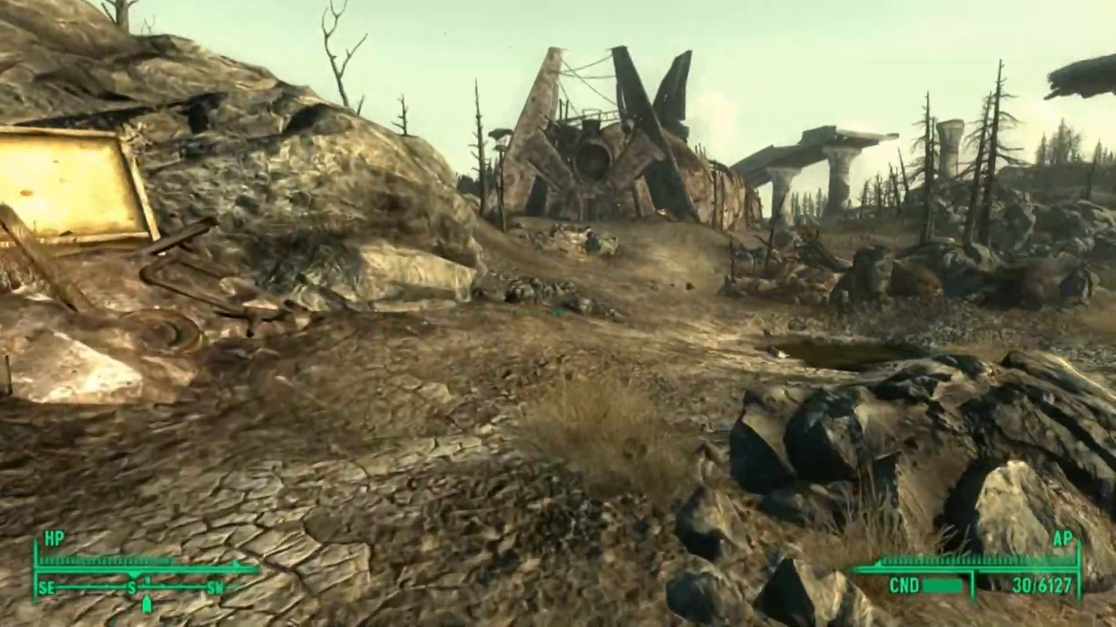
key("w")
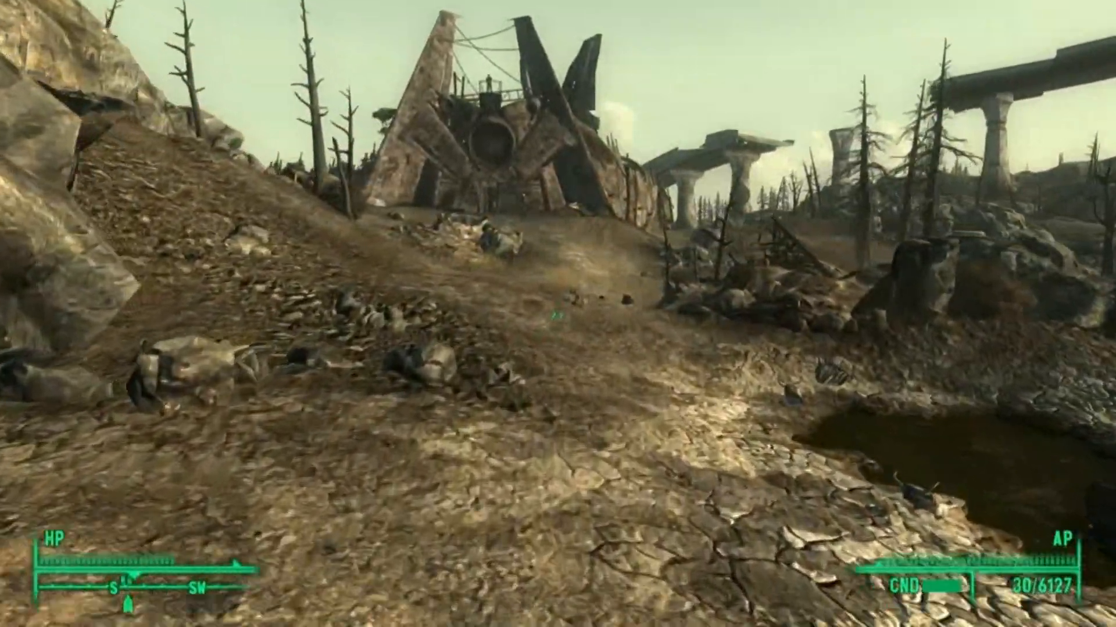
key("w")
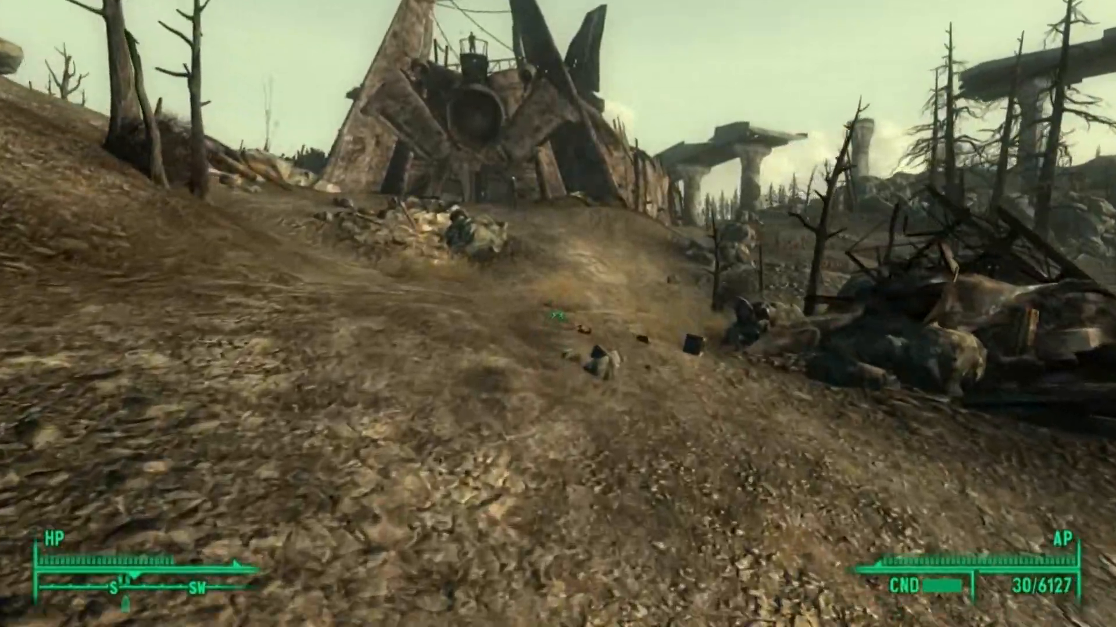
key("w")
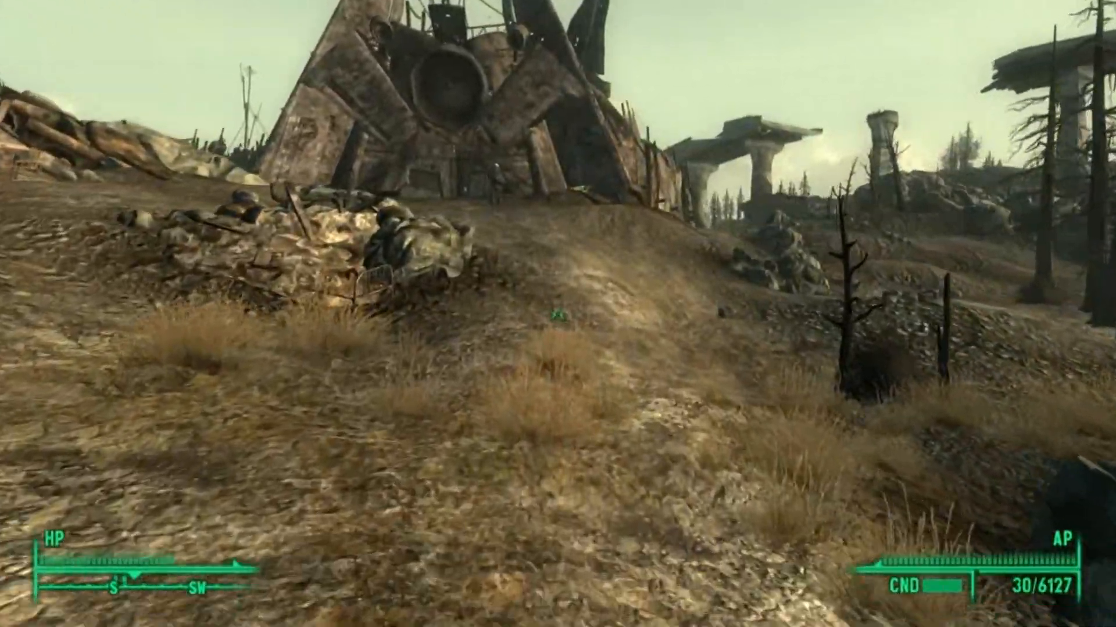
key("w")
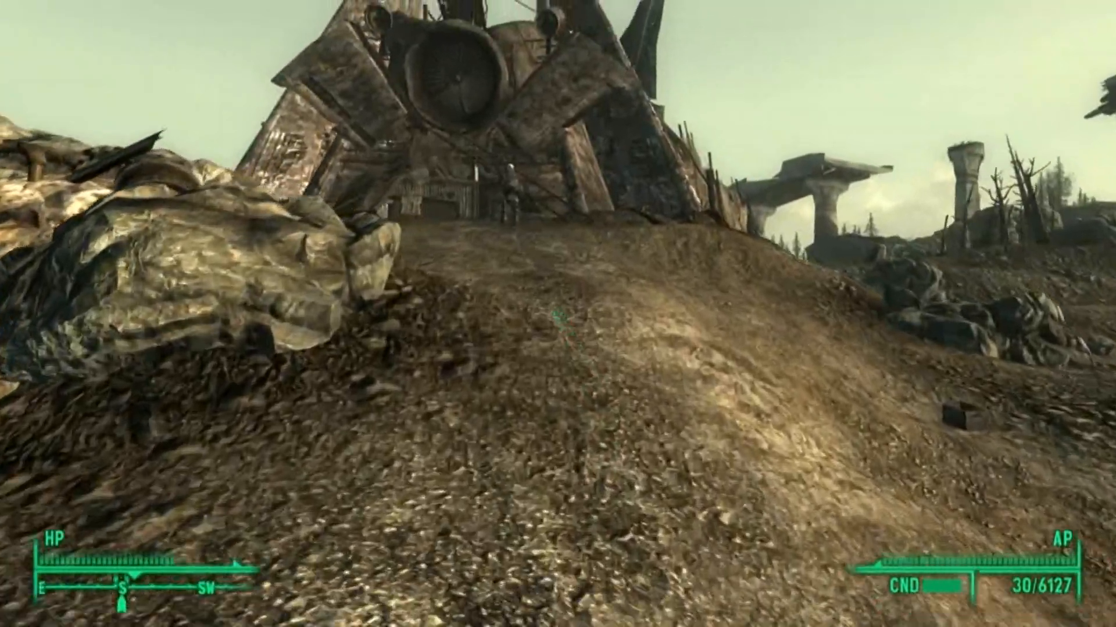
key("w")
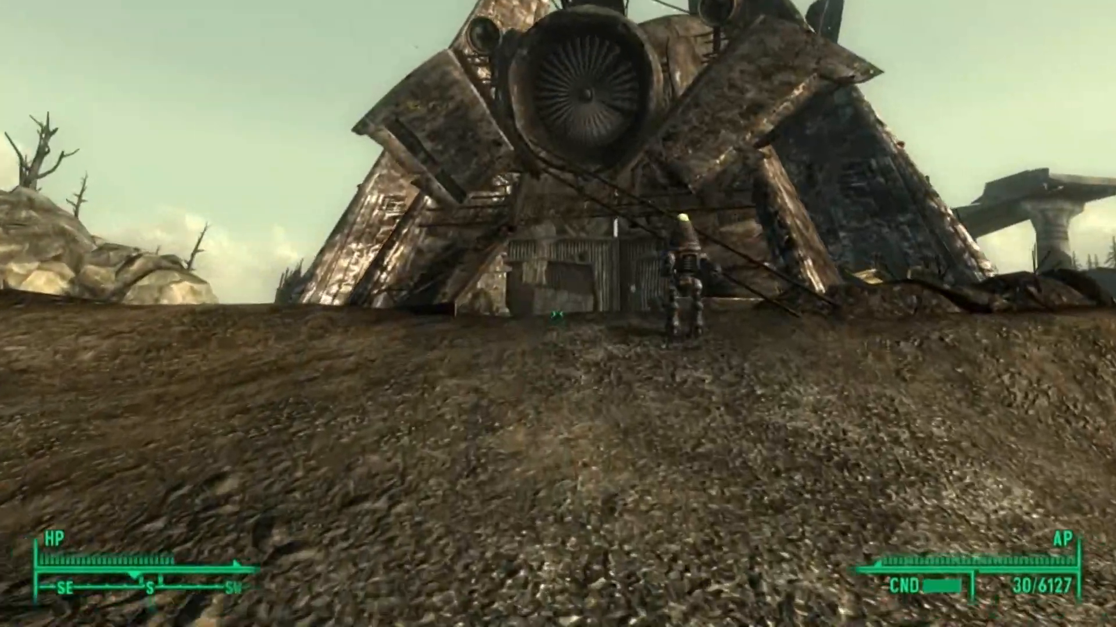
key("w")
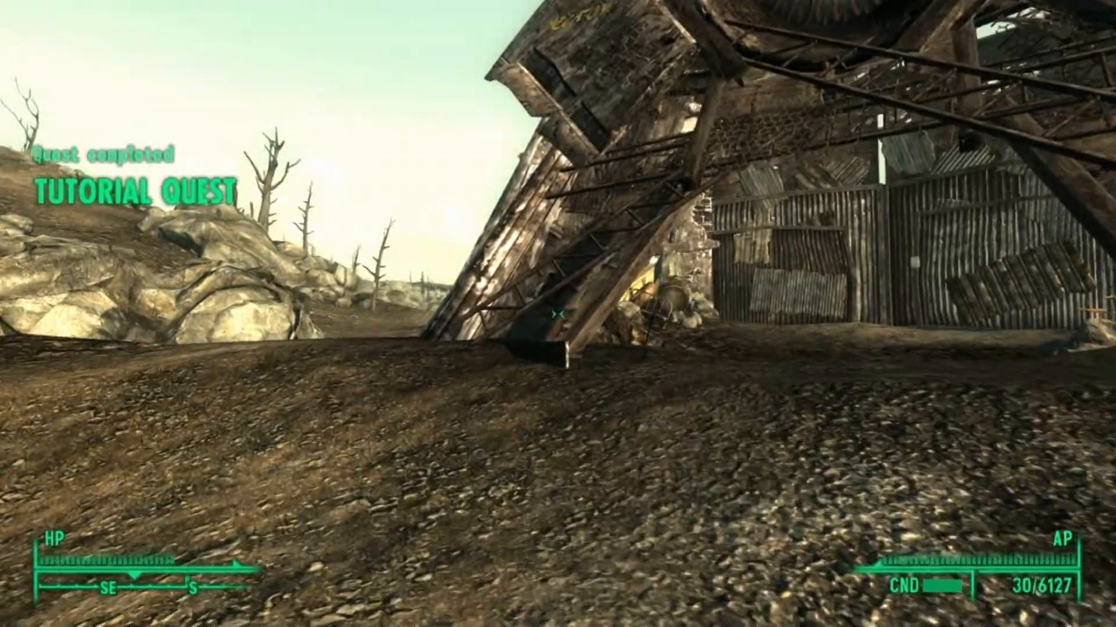
key("w")
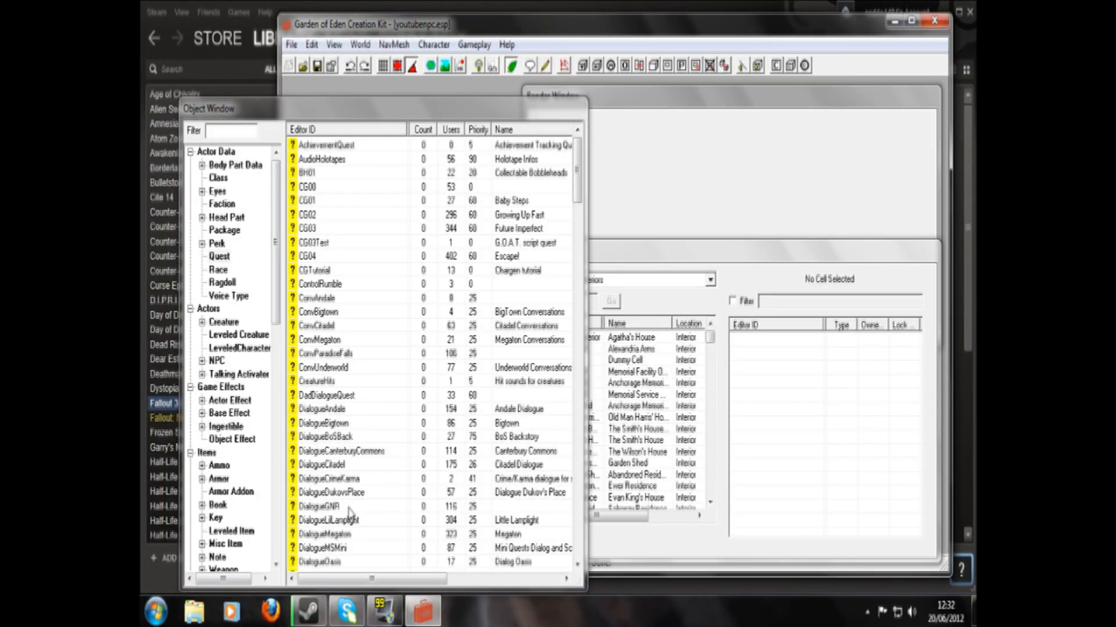
- Find the youtubedialogue quest in the quest list and open it for editing
left_click(345, 522)
scroll(347, 533, "down", 9)
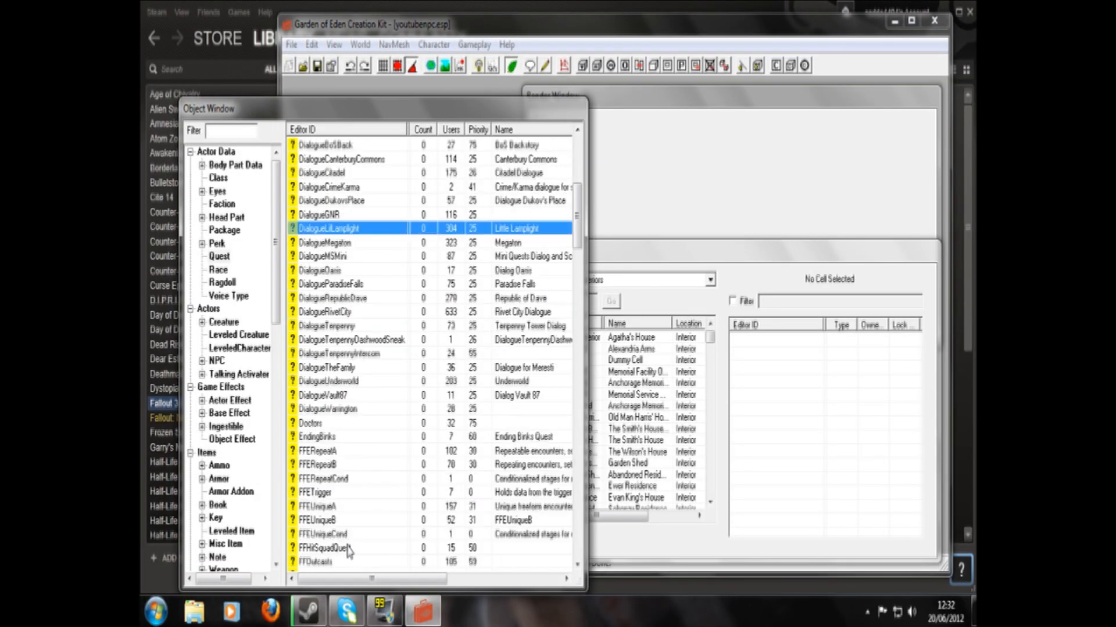
scroll(349, 551, "down", 9)
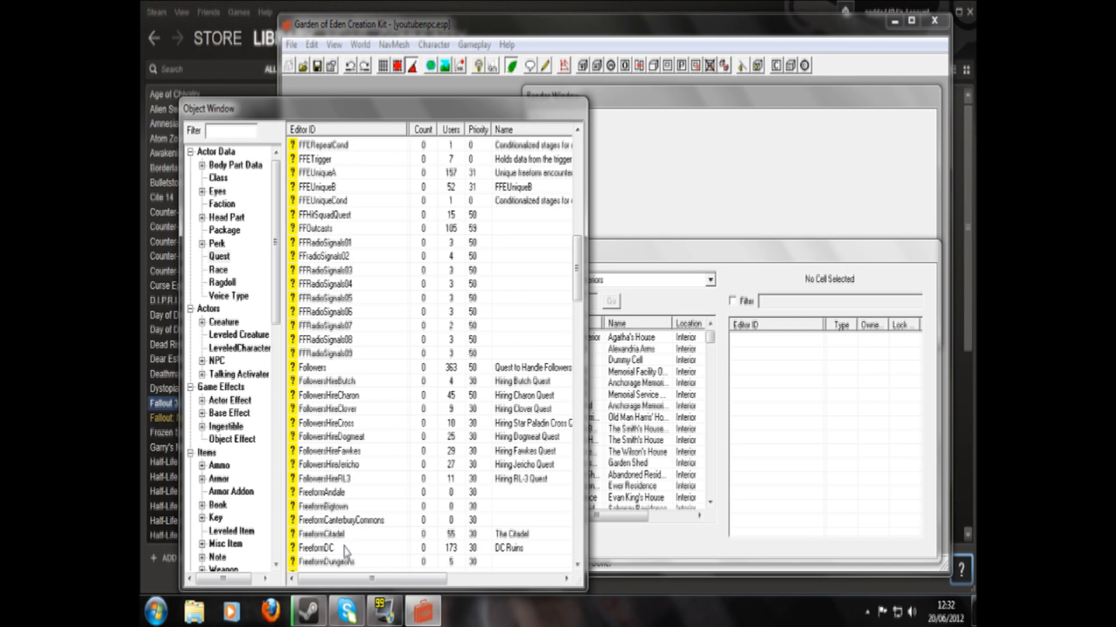
scroll(329, 544, "down", 13)
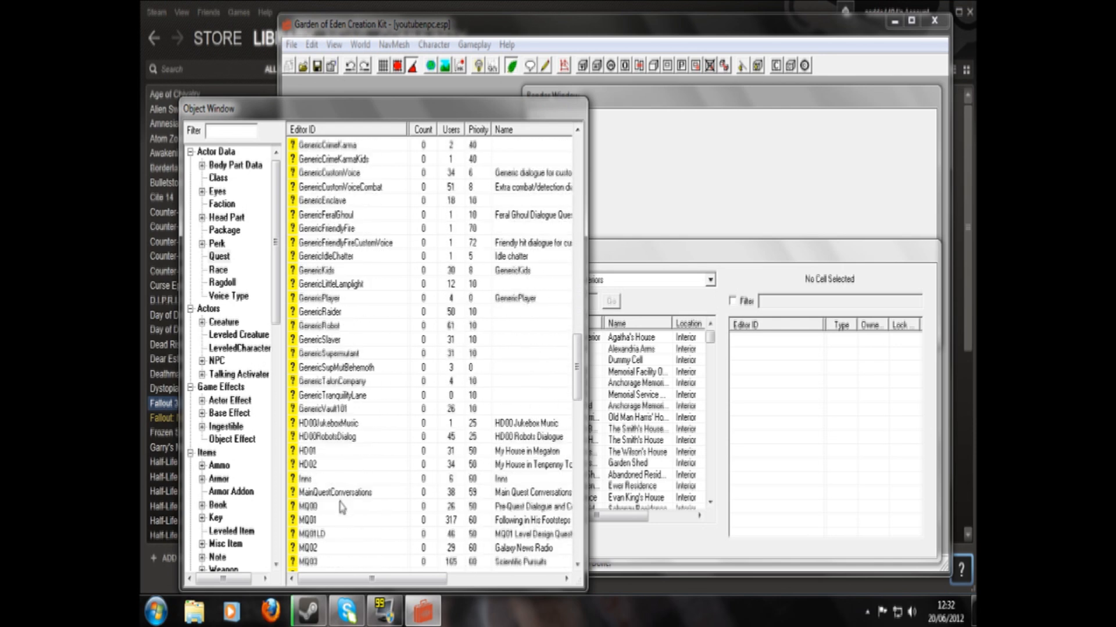
scroll(348, 552, "down", 20)
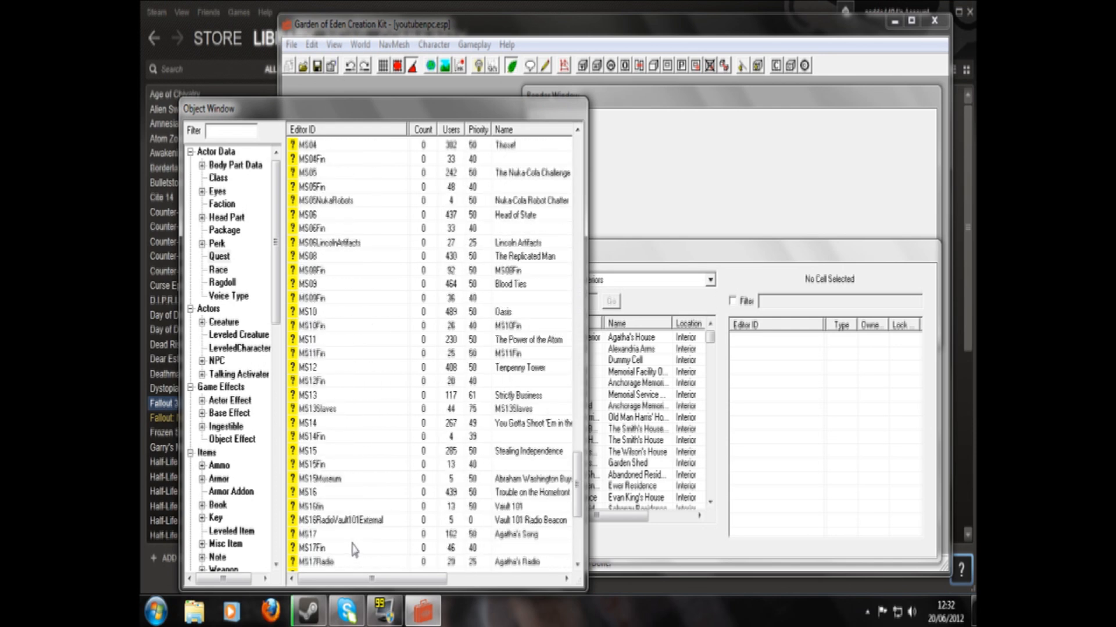
double_click(331, 562)
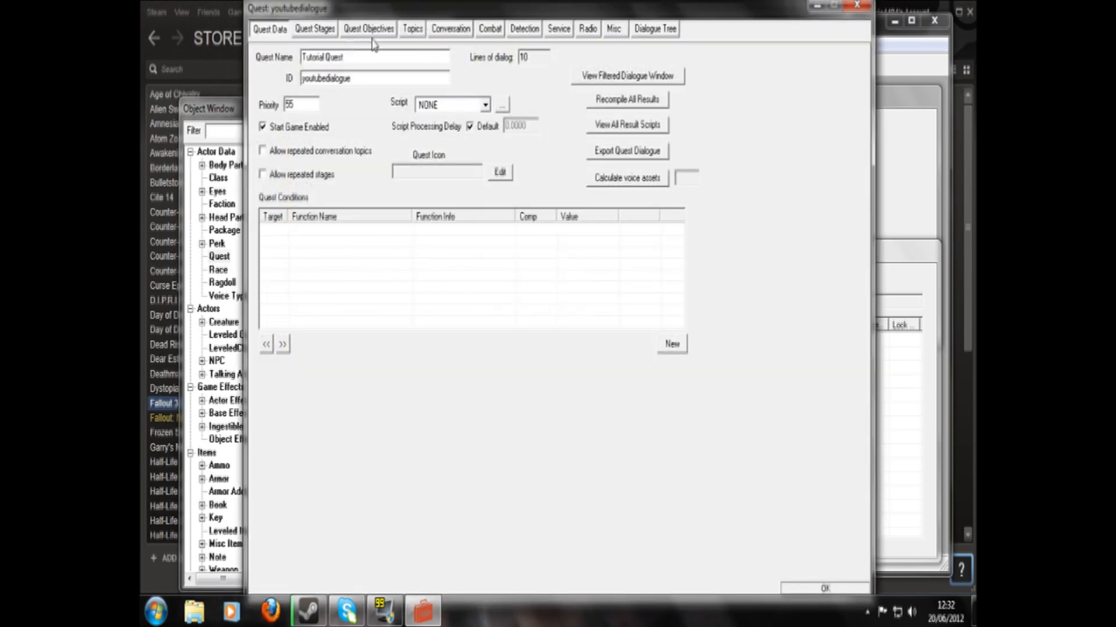
- Review quest stages 10 and 20 of youtubedialogue and add a new stage with index 30
left_click(315, 31)
left_click(273, 72)
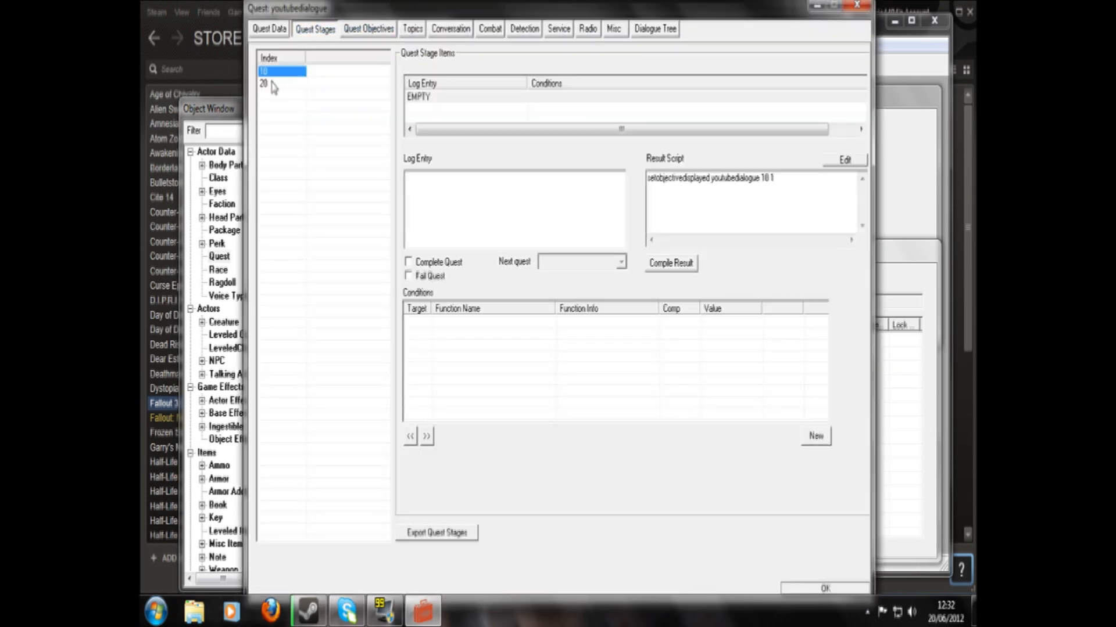
left_click(272, 84)
right_click(269, 100)
left_click(278, 109)
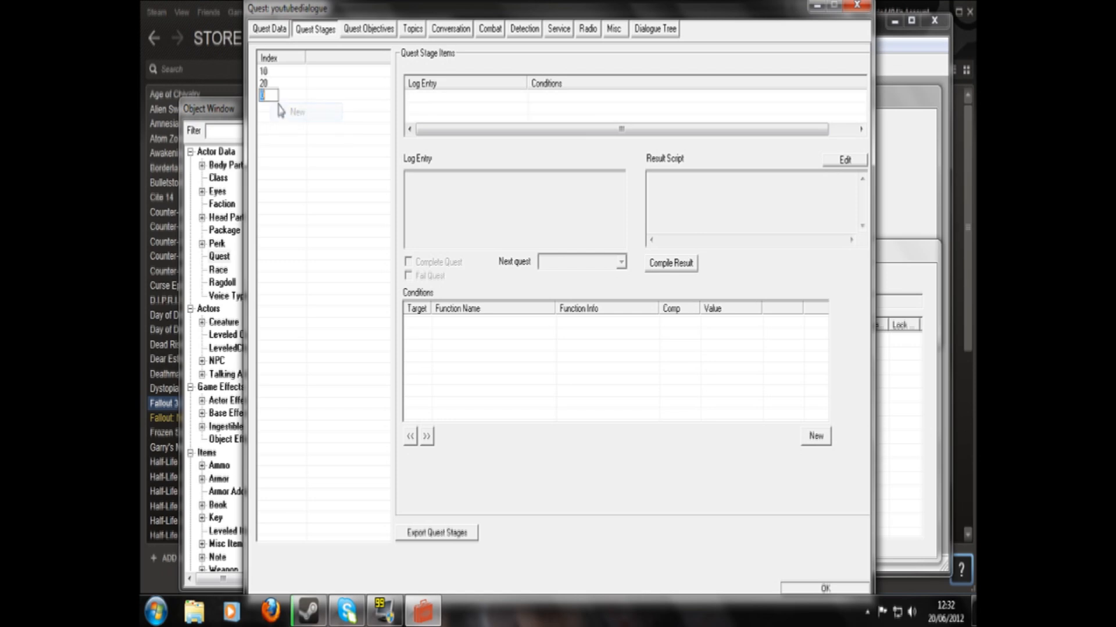
type("30")
- Turn off Complete Quest for stage 20, and give stage 30 an empty log entry with Complete Quest enabled
left_click(276, 85)
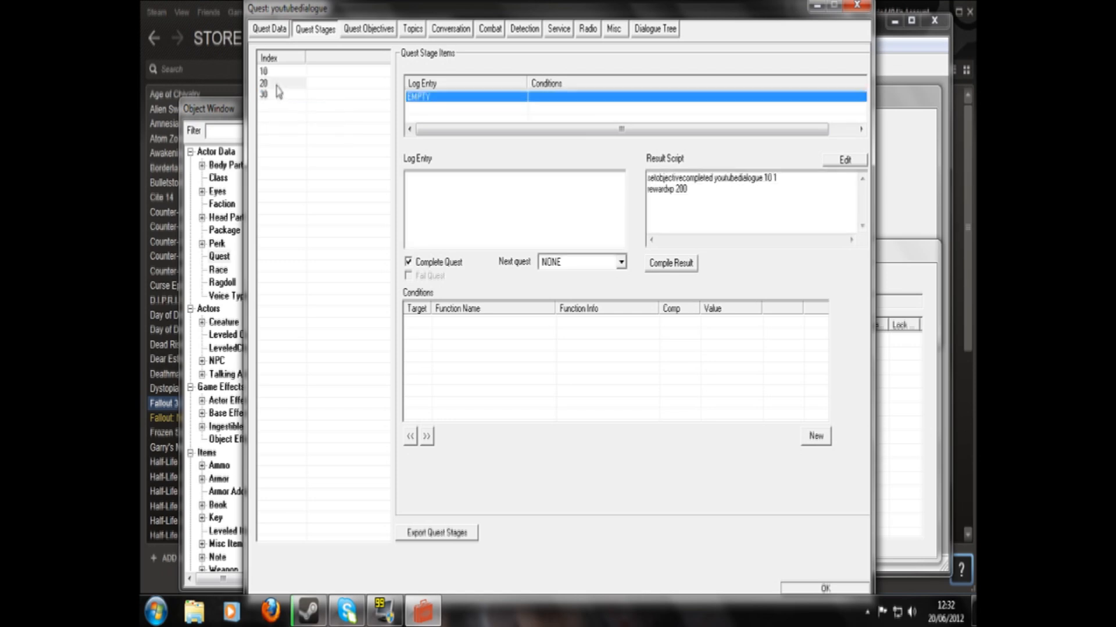
left_click(408, 262)
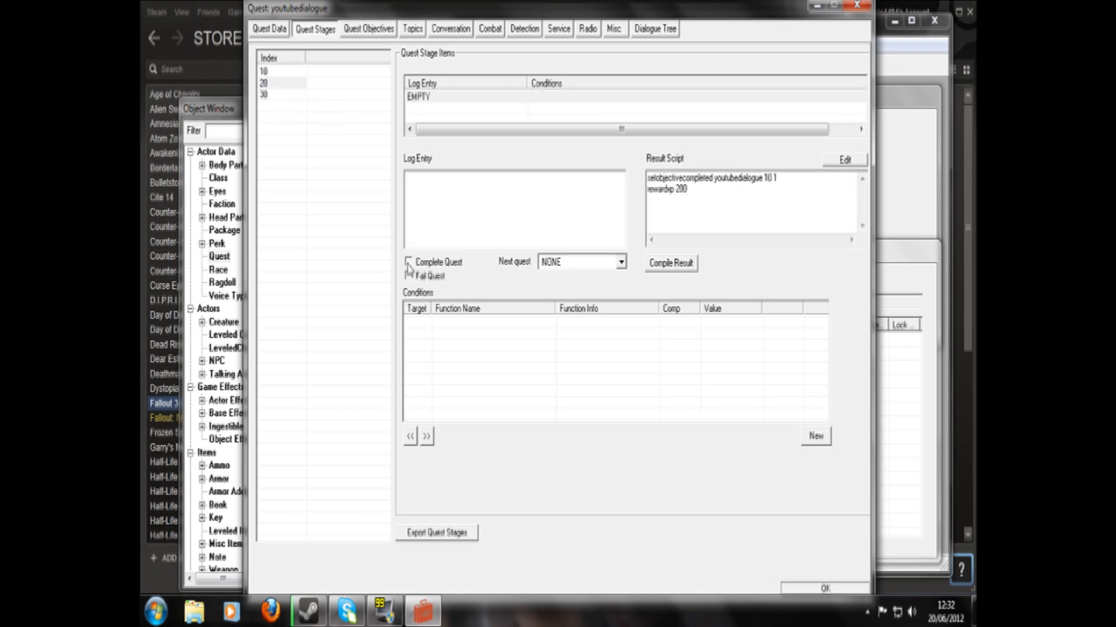
left_click(278, 94)
right_click(450, 99)
left_click(459, 110)
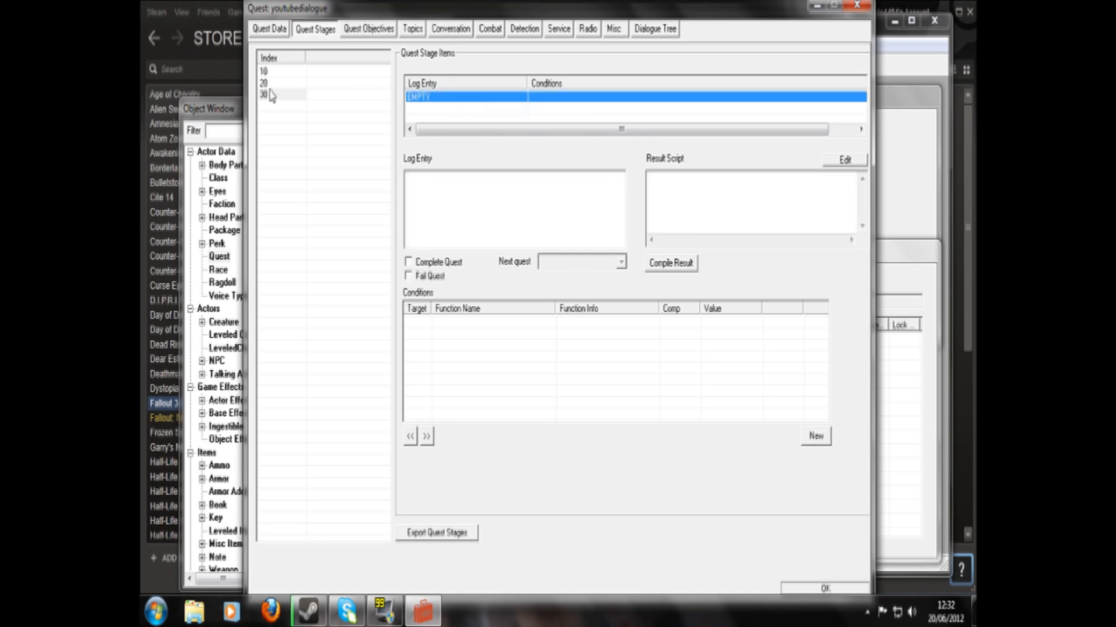
left_click(408, 262)
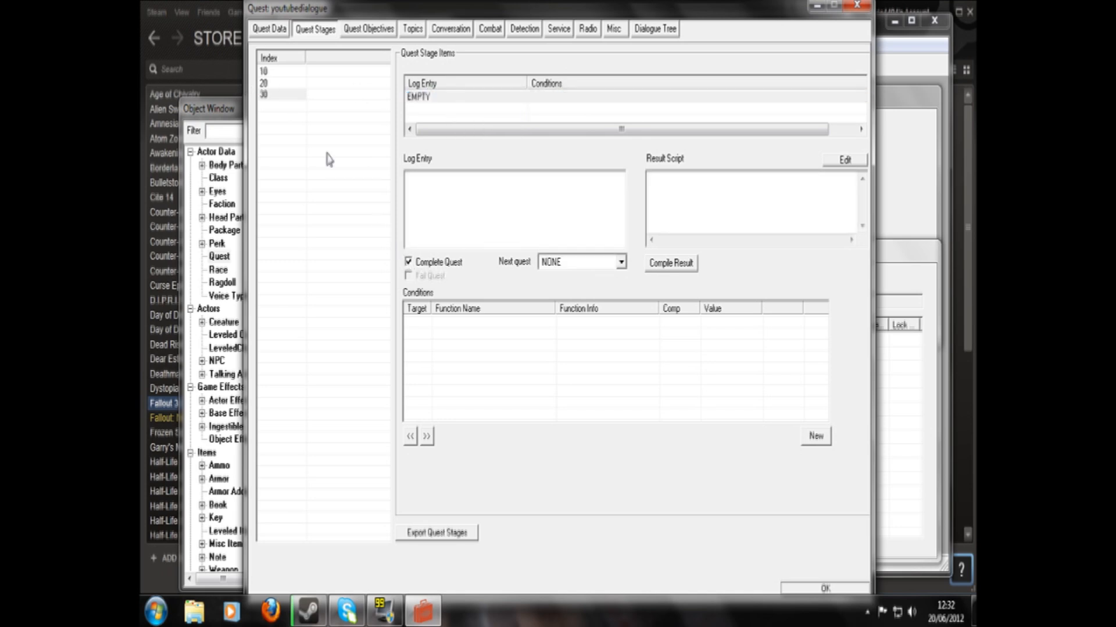
- Insert the line "setobjectivedisplayed youtubequest 20 1" above rewardxp 200 in stage 20's result script
left_click(284, 85)
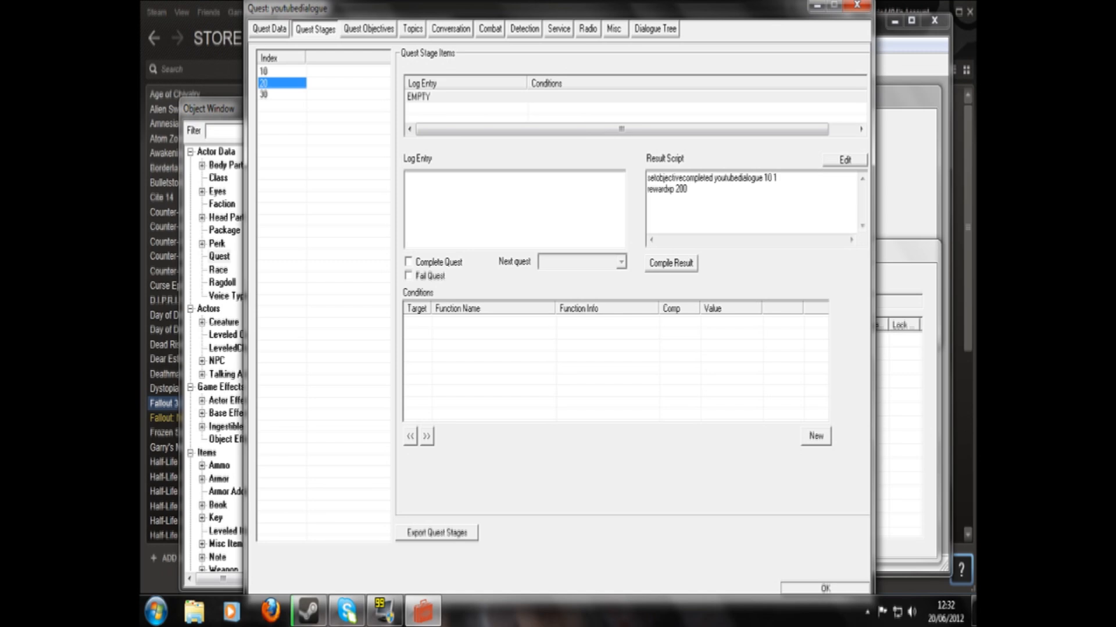
left_click(779, 178)
key("Return")
type("se")
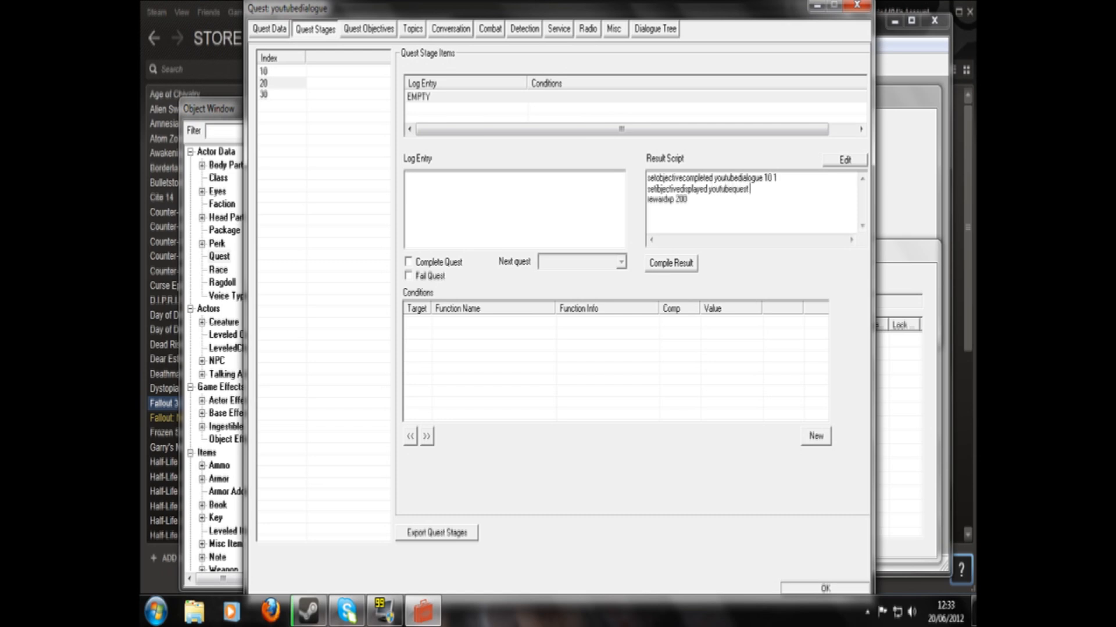
- Correct the misspelled command to setobjectivedisplayed in stage 20's result script and remove the rewardxp line
left_click(690, 263)
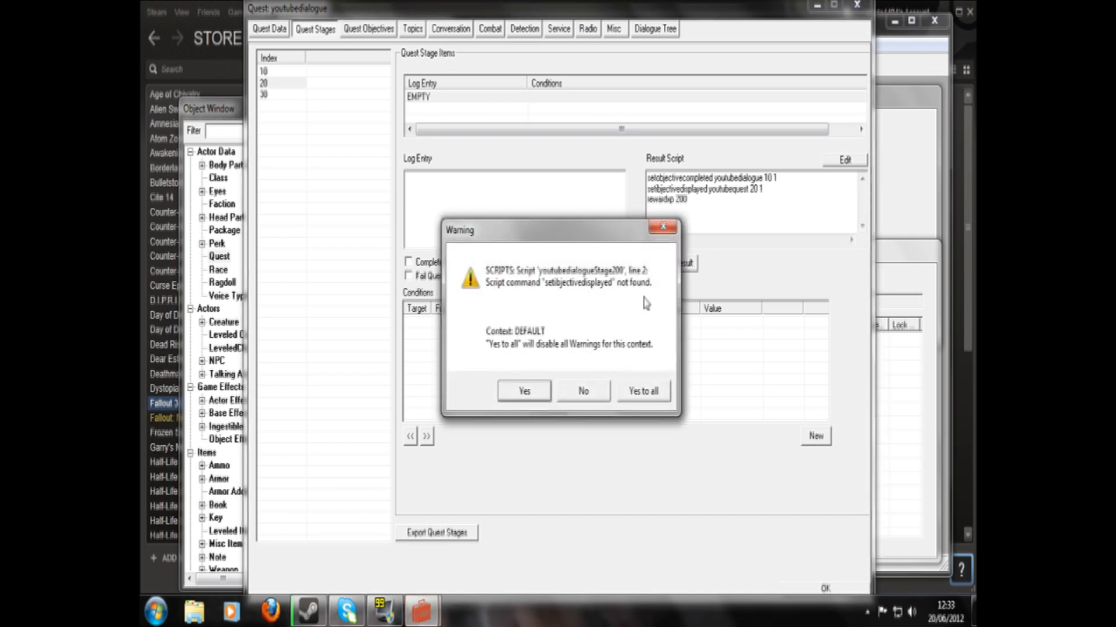
left_click(662, 226)
left_click(657, 188)
key("BackSpace")
type("o")
key("shift+Home")
key("BackSpace")
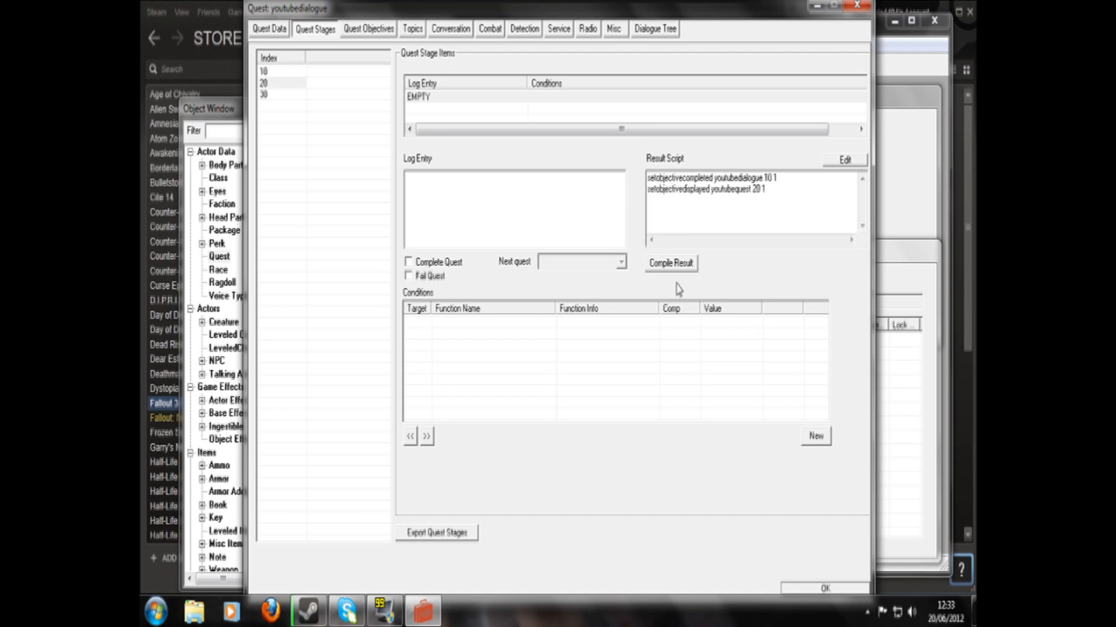
- Change the quest name in stage 20's setobjectivedisplayed line to youtubedialogue and compile the result script
left_click(677, 264)
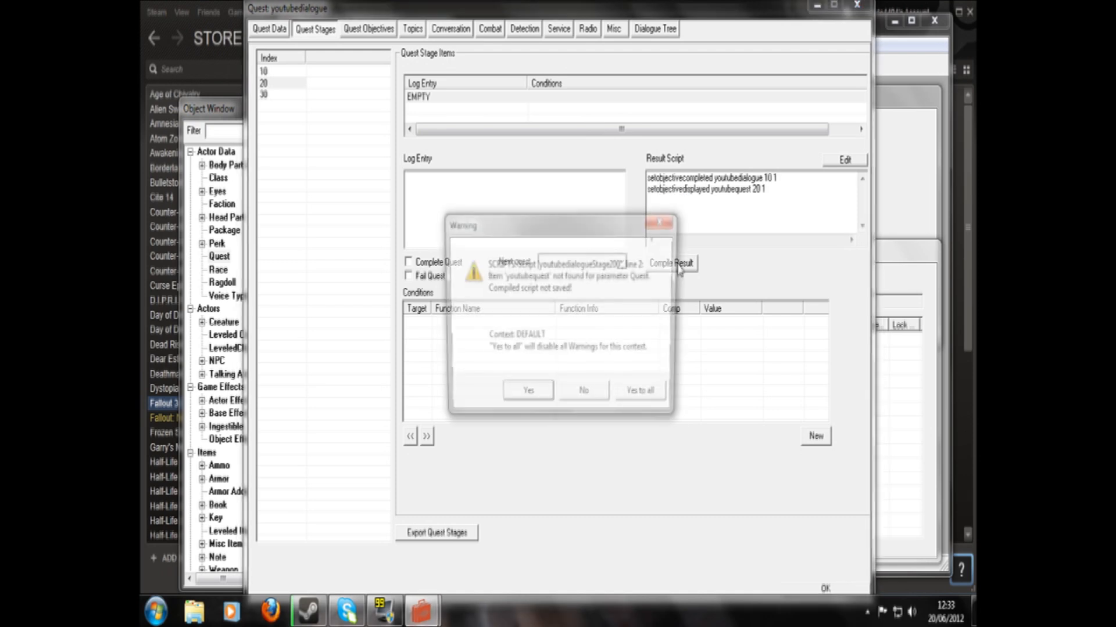
left_click(644, 399)
left_click(748, 189)
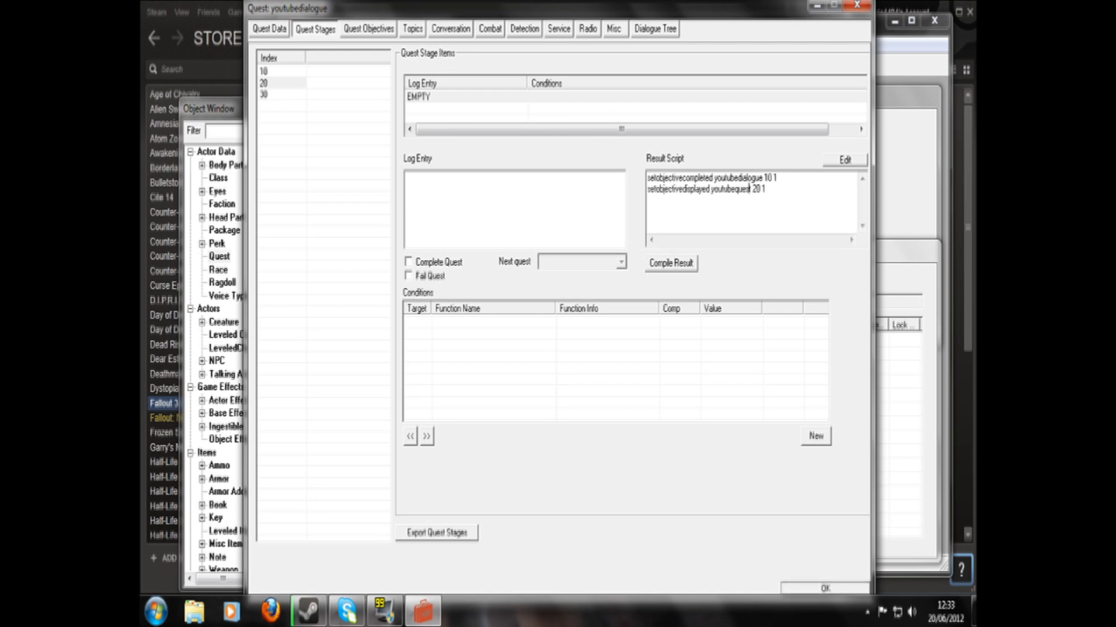
key("BackSpace")
key("BackSpace")
key("BackSpace")
key("BackSpace")
key("BackSpace")
type("dialogue")
left_click(687, 263)
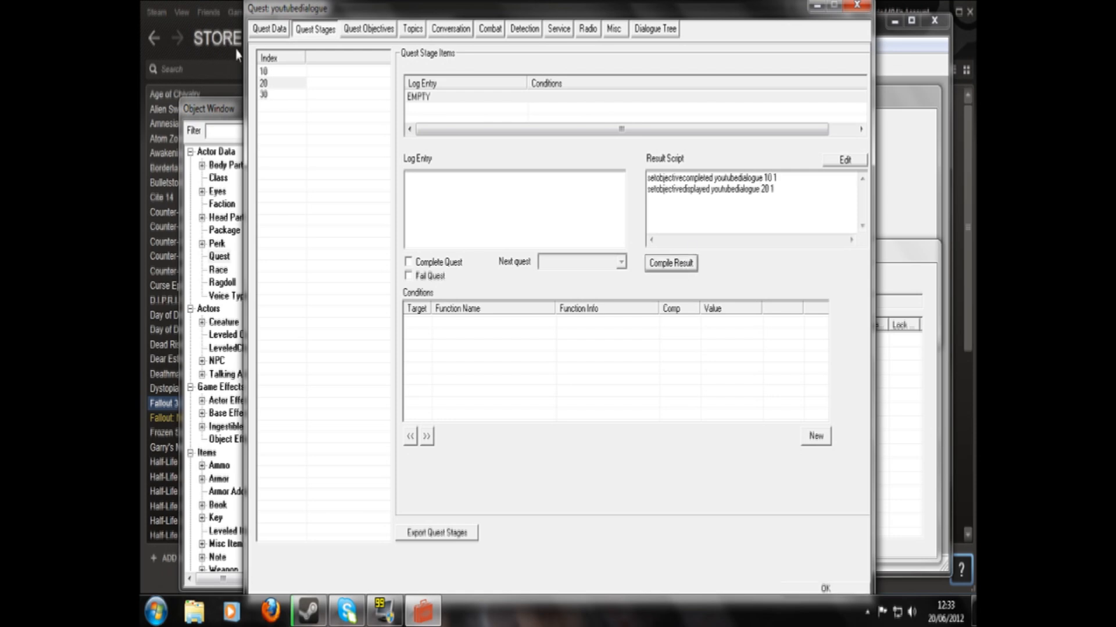
- Write stage 30's result script as "setobjectivecompleted youtubedialogue 20 1" and "rewardxp 300", and check the scripts of all three stages
left_click(279, 95)
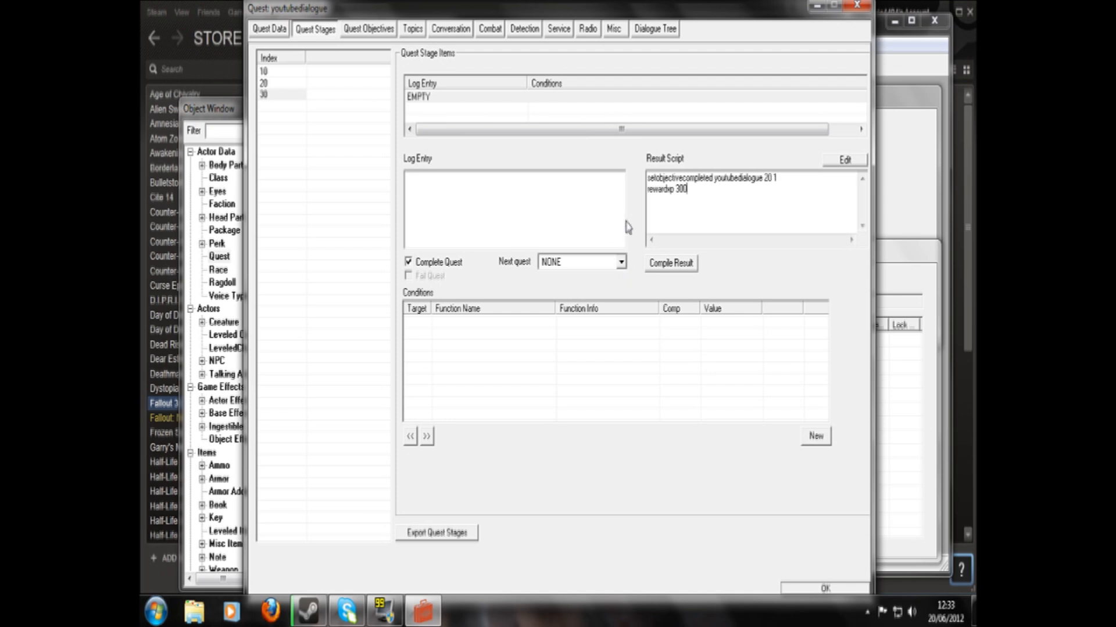
left_click(284, 85)
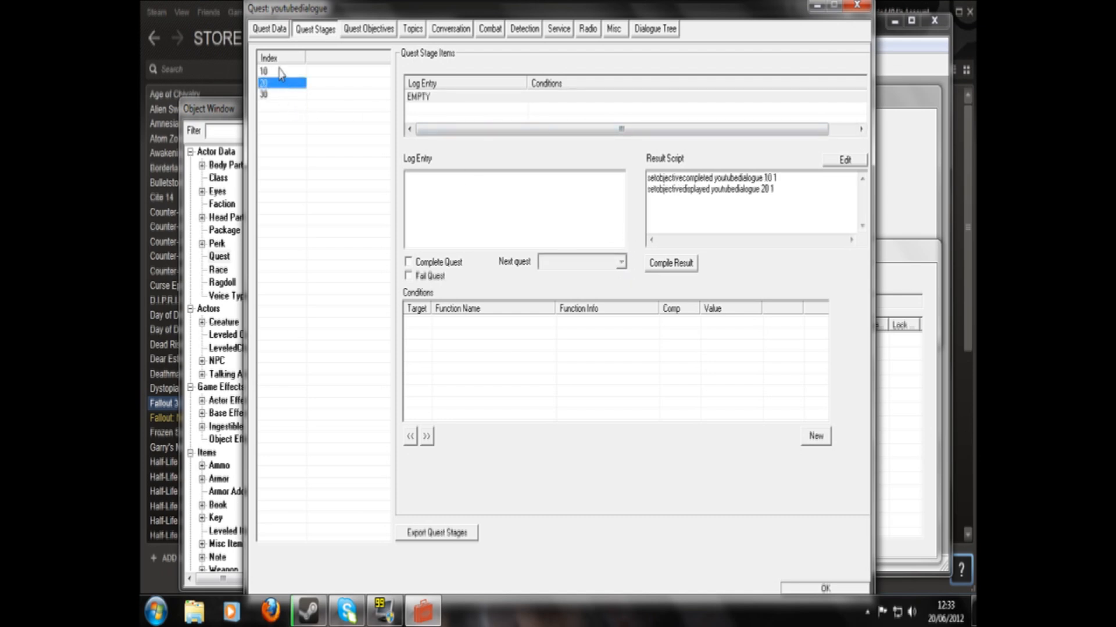
left_click(281, 71)
left_click(282, 83)
left_click(284, 95)
left_click(283, 83)
- Change the end result script of the youtubequeststart topic to "setstage youtubedialogue 20" and check it against quest stage 20
left_click(413, 29)
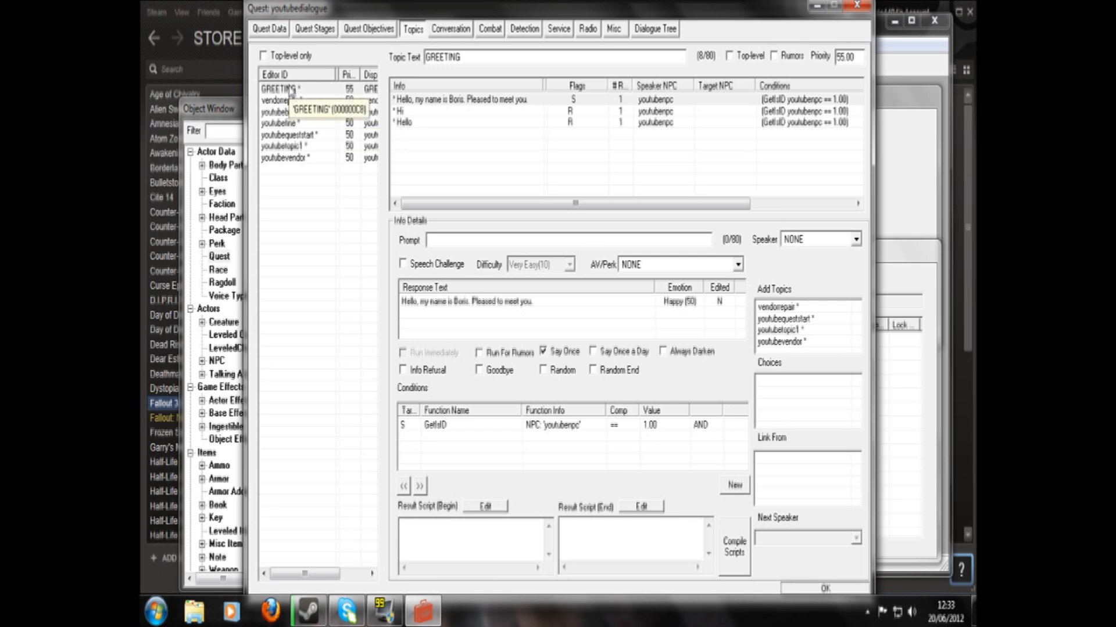
left_click(287, 134)
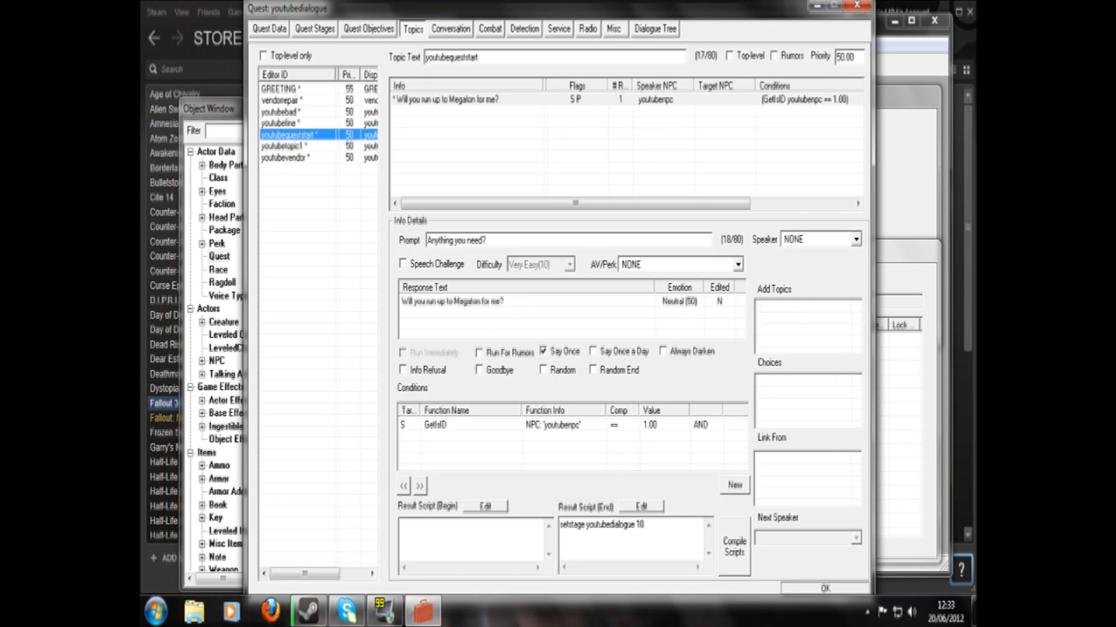
left_click(640, 525)
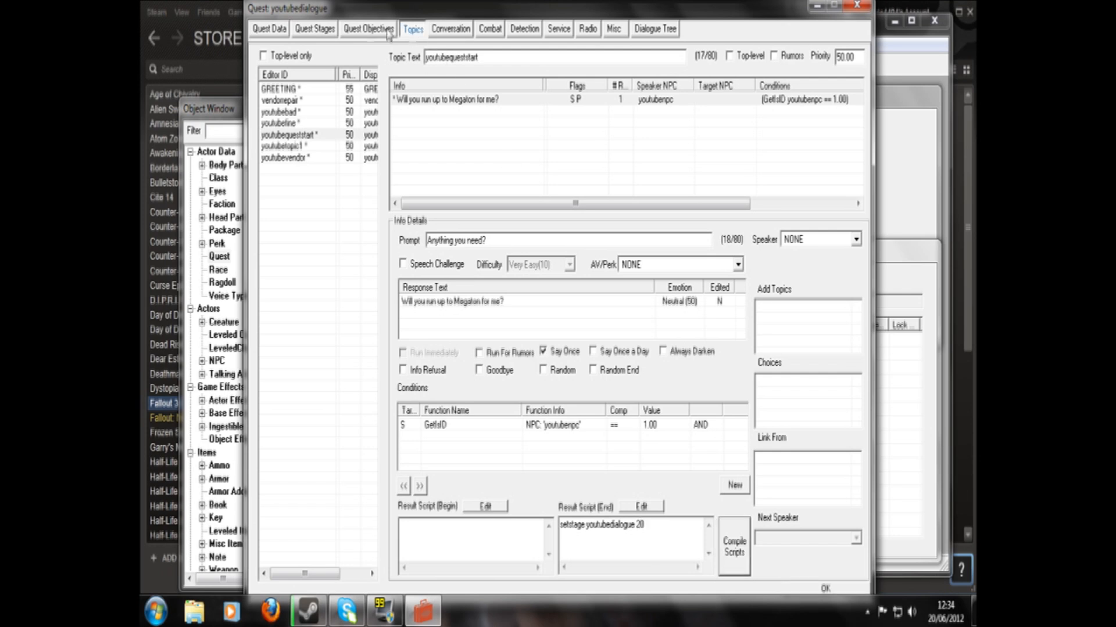
left_click(315, 29)
left_click(278, 84)
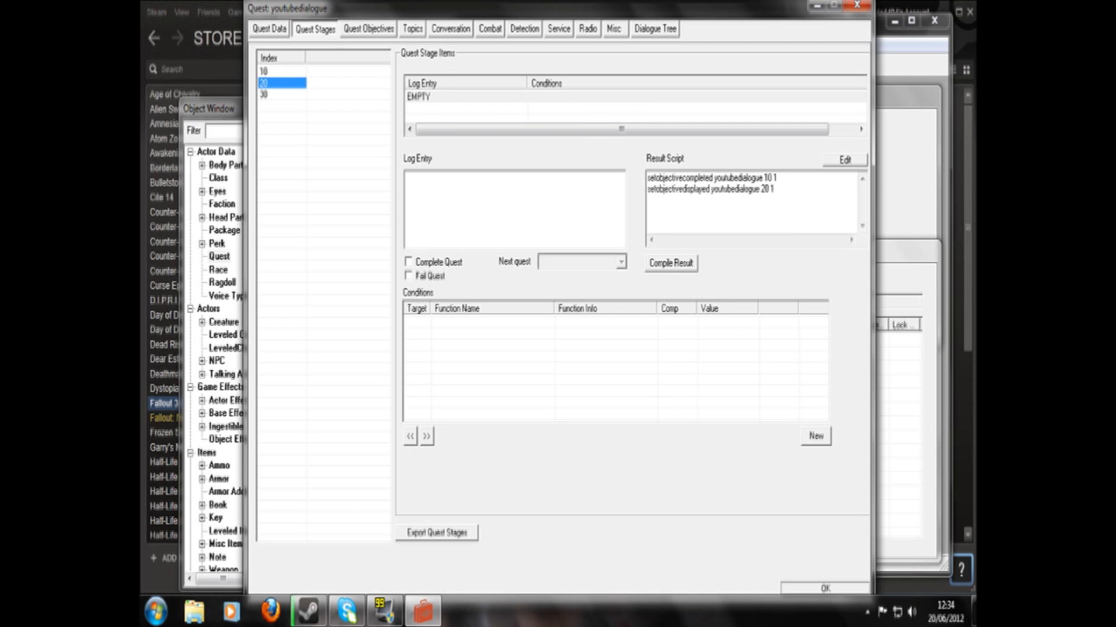
- Add a quest objective with index 20 and the display text "Go to Megaton"
left_click(368, 29)
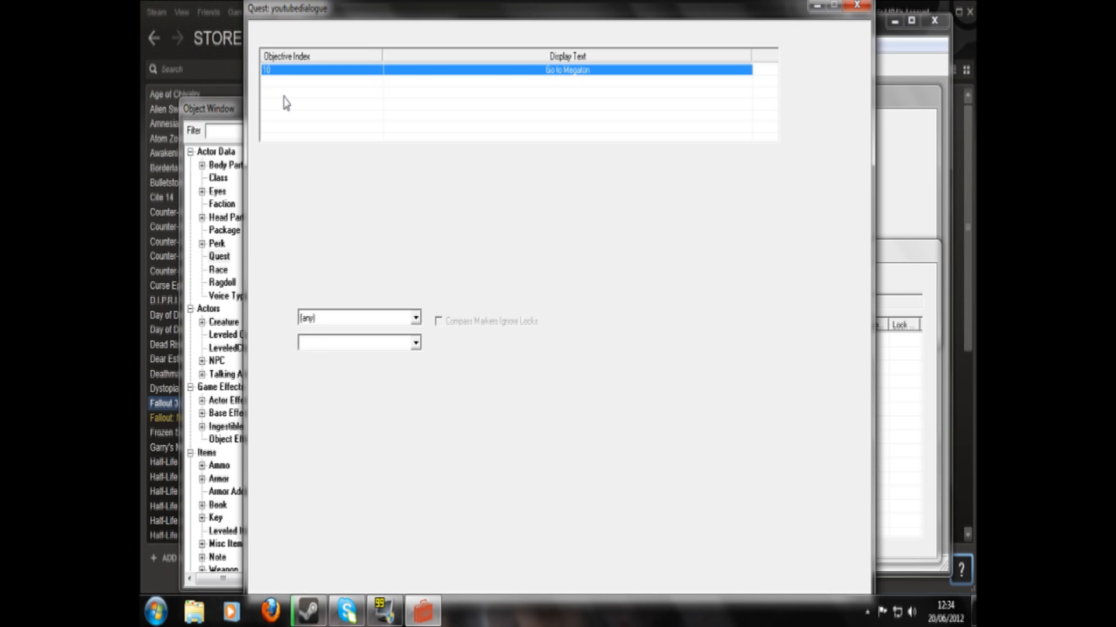
right_click(282, 97)
left_click(310, 105)
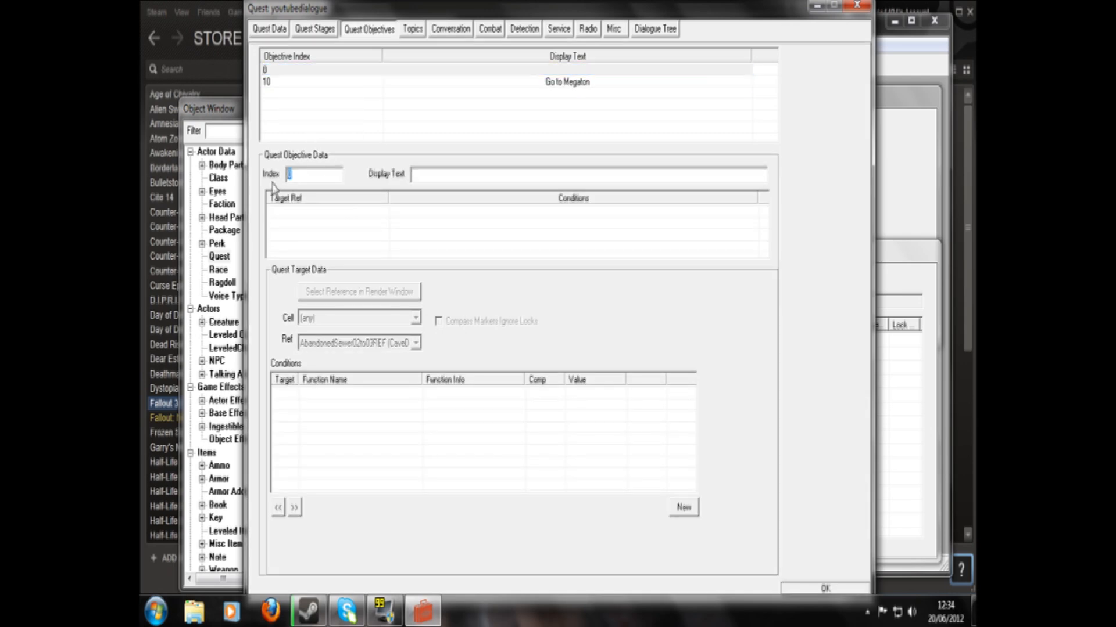
type("20")
key("Tab")
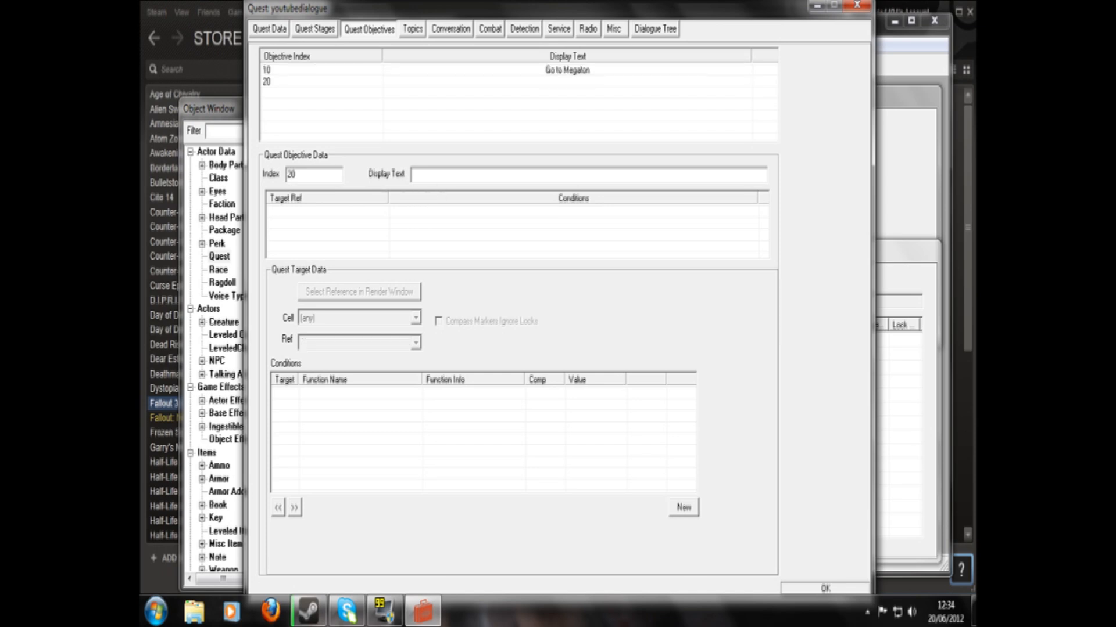
left_click(282, 70)
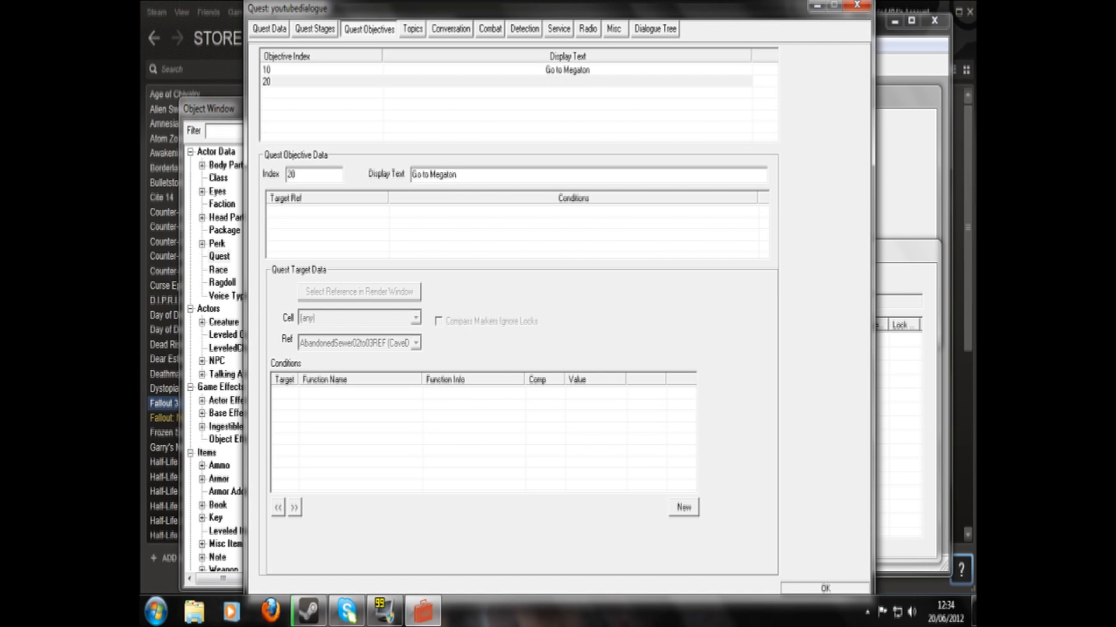
left_click(561, 80)
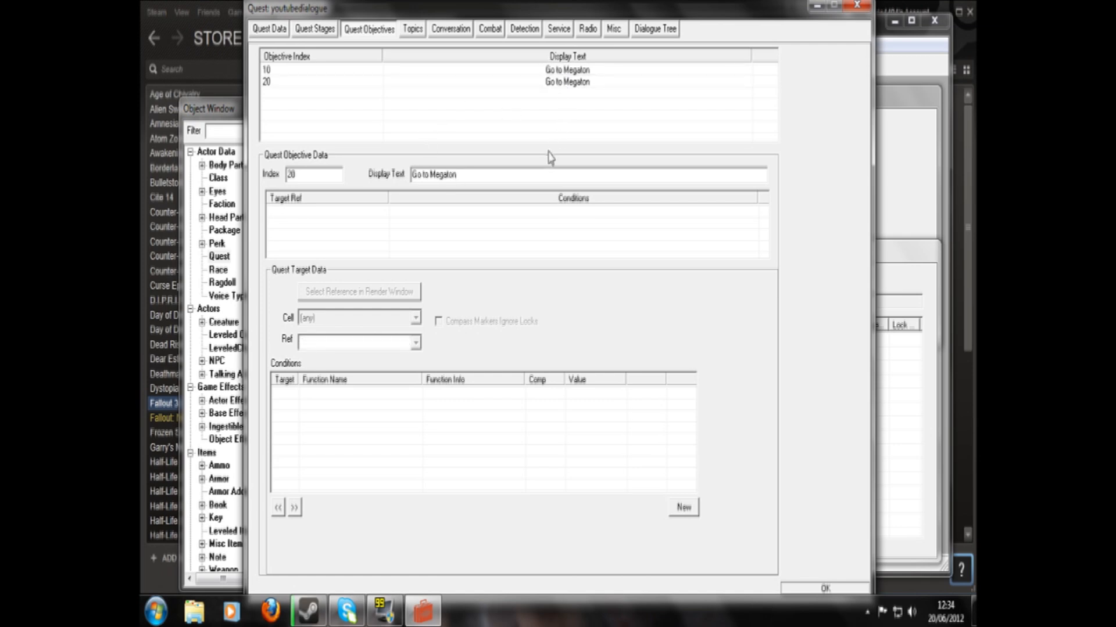
- Change the display text of objective 10 to "Talk to Boris"
left_click(511, 69)
left_click(464, 175)
left_click_drag(457, 174, 360, 183)
type("Talk to Boris")
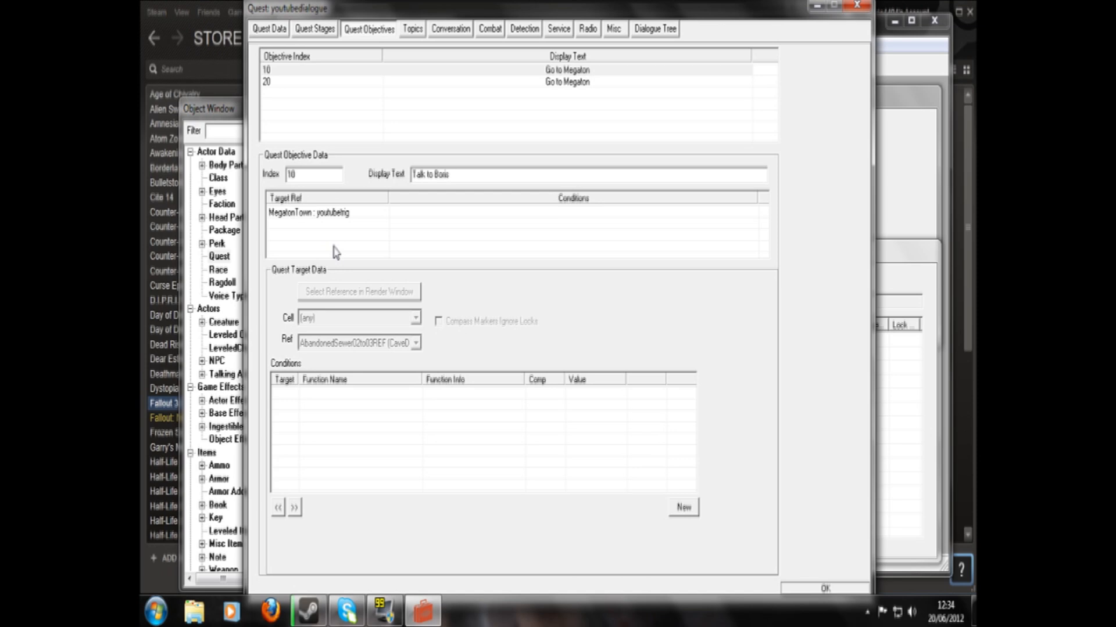
- Point objective 10's target at the youtubenpc reference in the Springvale (-2, -4) cell
left_click(336, 213)
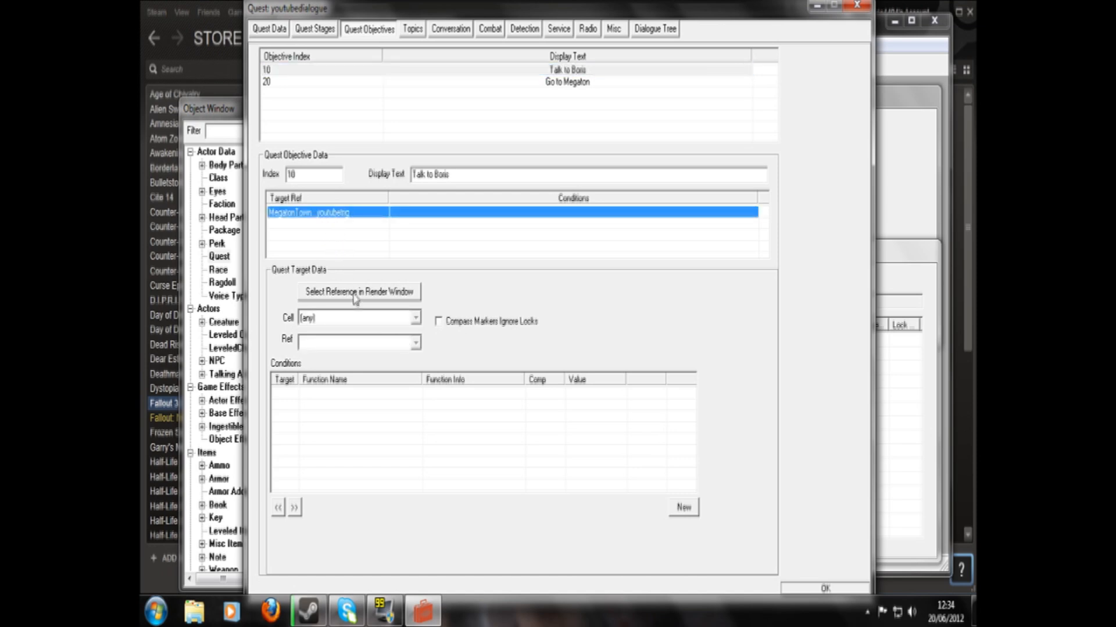
left_click(415, 318)
type("sp")
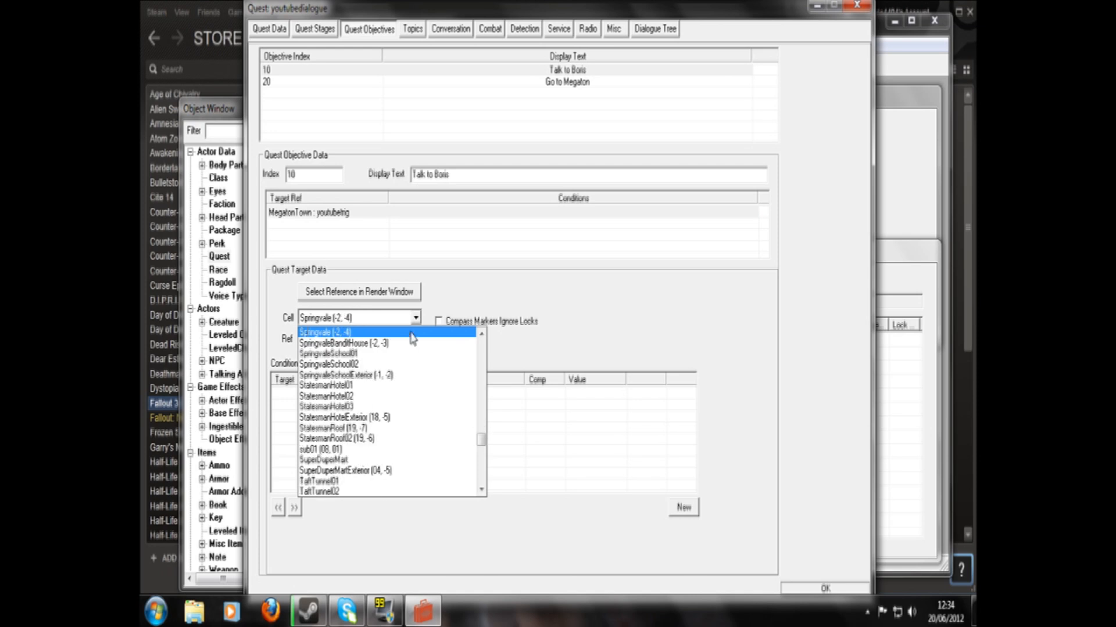
left_click(415, 332)
left_click(416, 344)
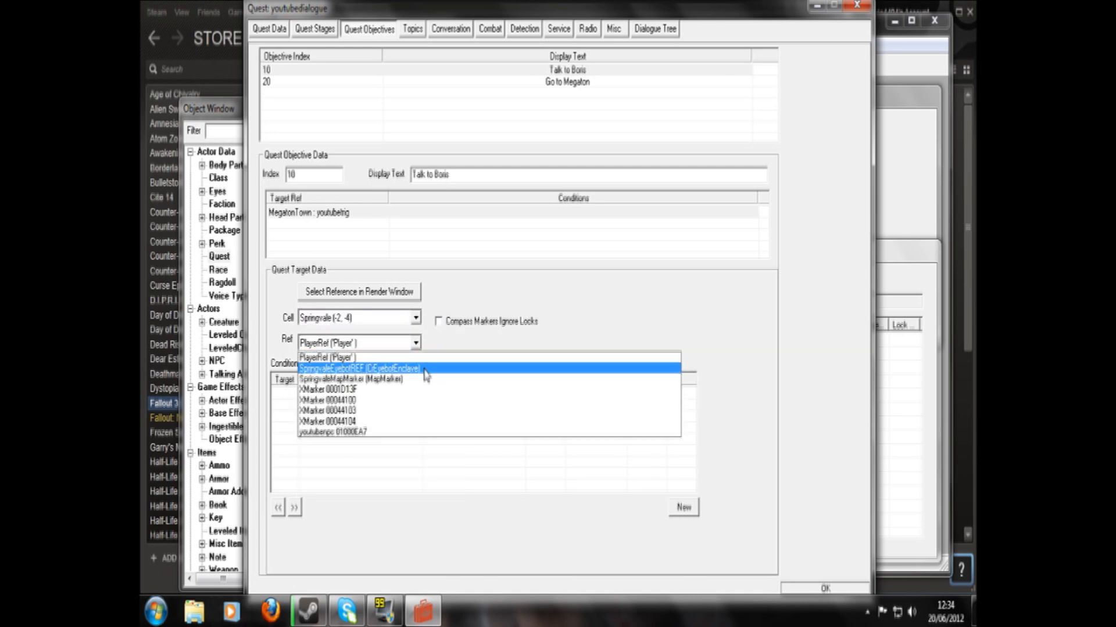
left_click(417, 433)
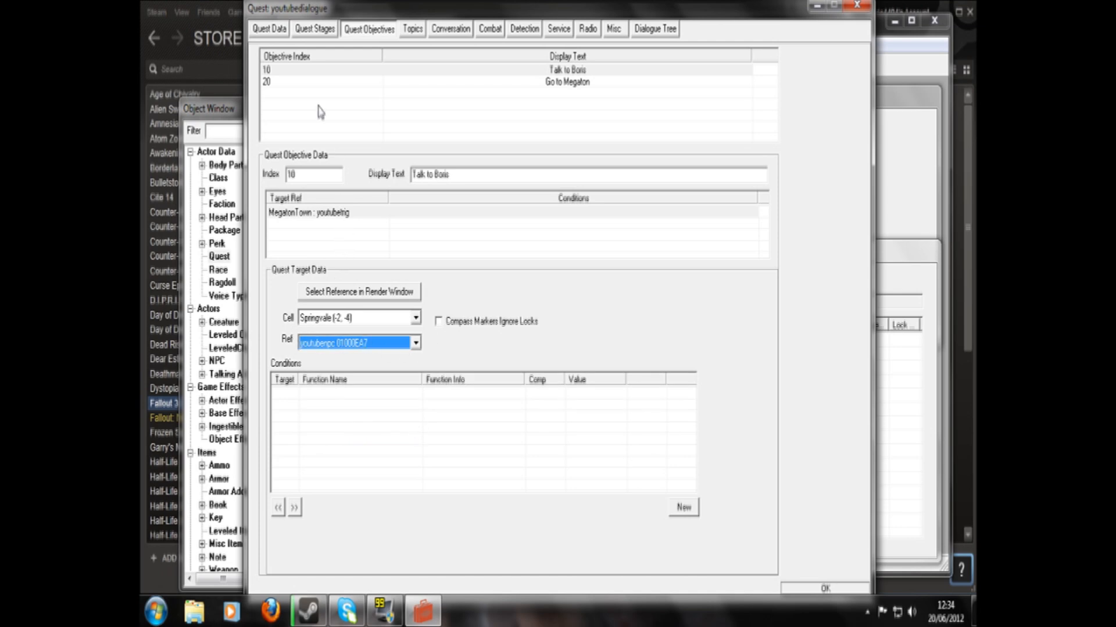
left_click(311, 71)
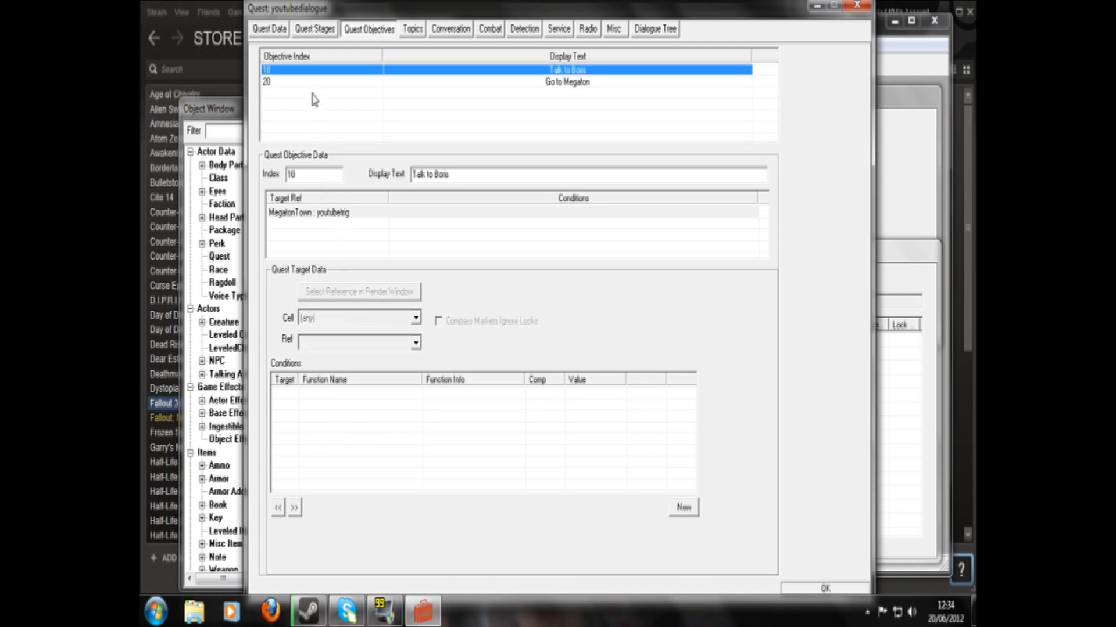
- Add a new target to objective 20, "Go to Megaton"
left_click(309, 81)
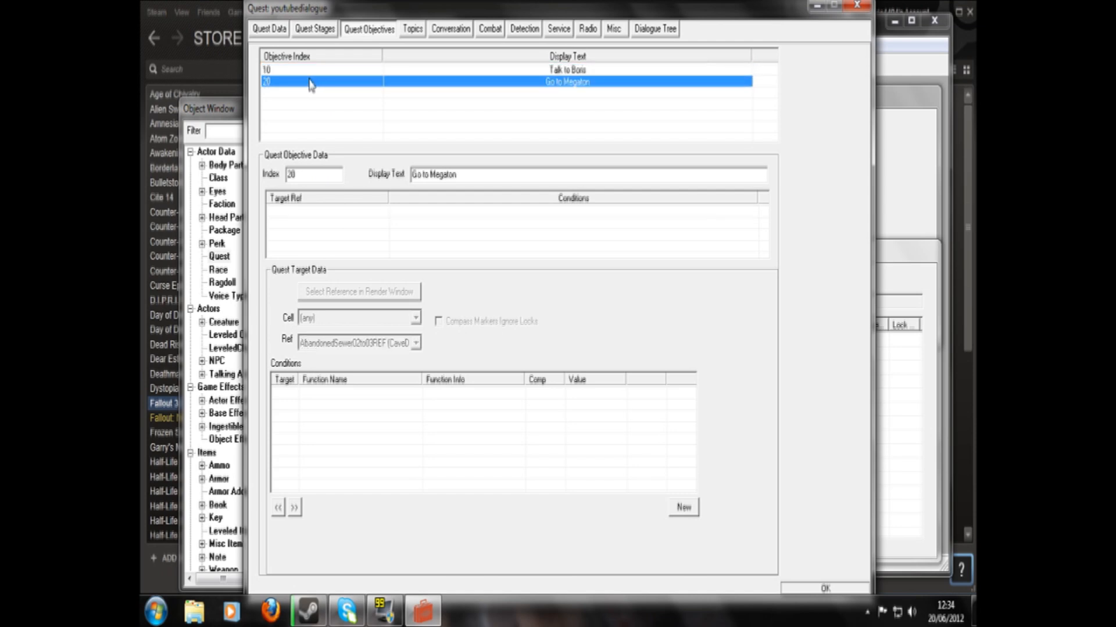
right_click(335, 231)
left_click(358, 242)
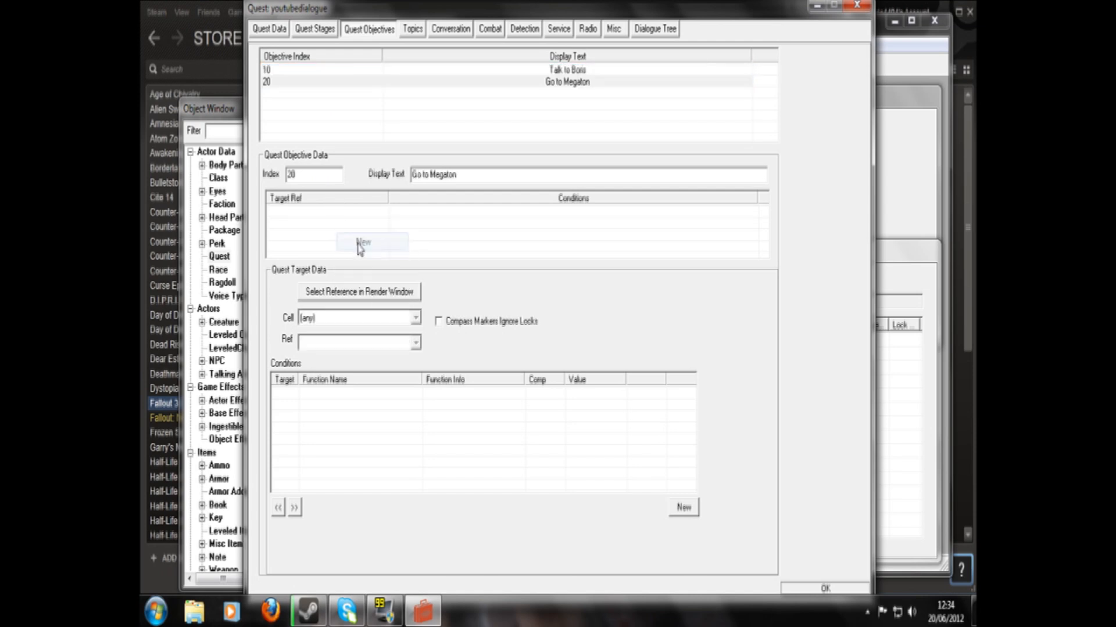
left_click(415, 318)
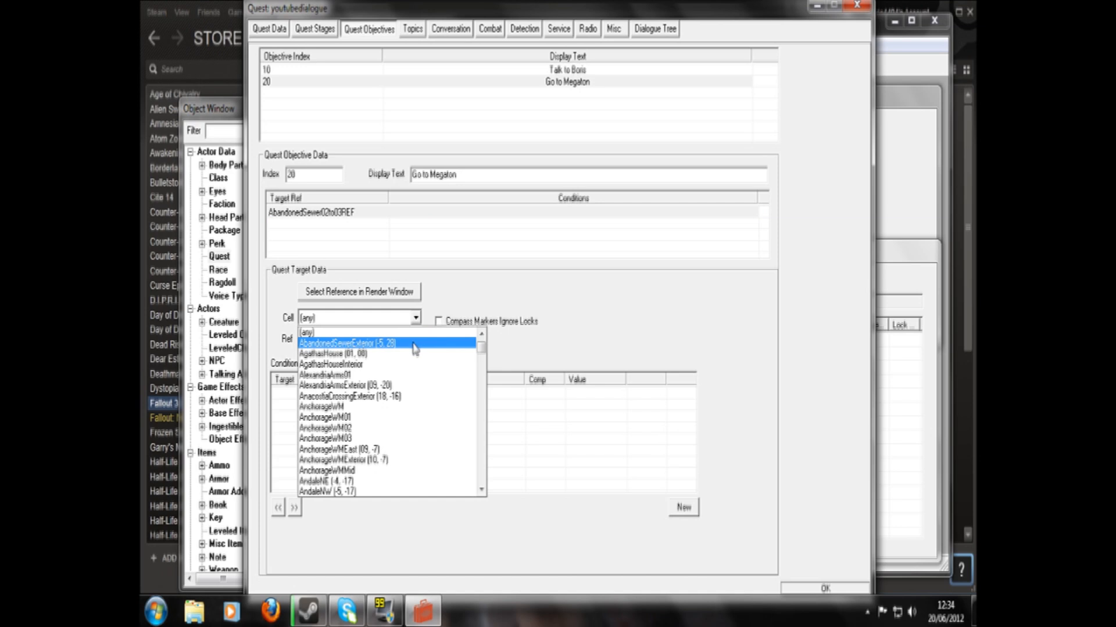
type("Megaton")
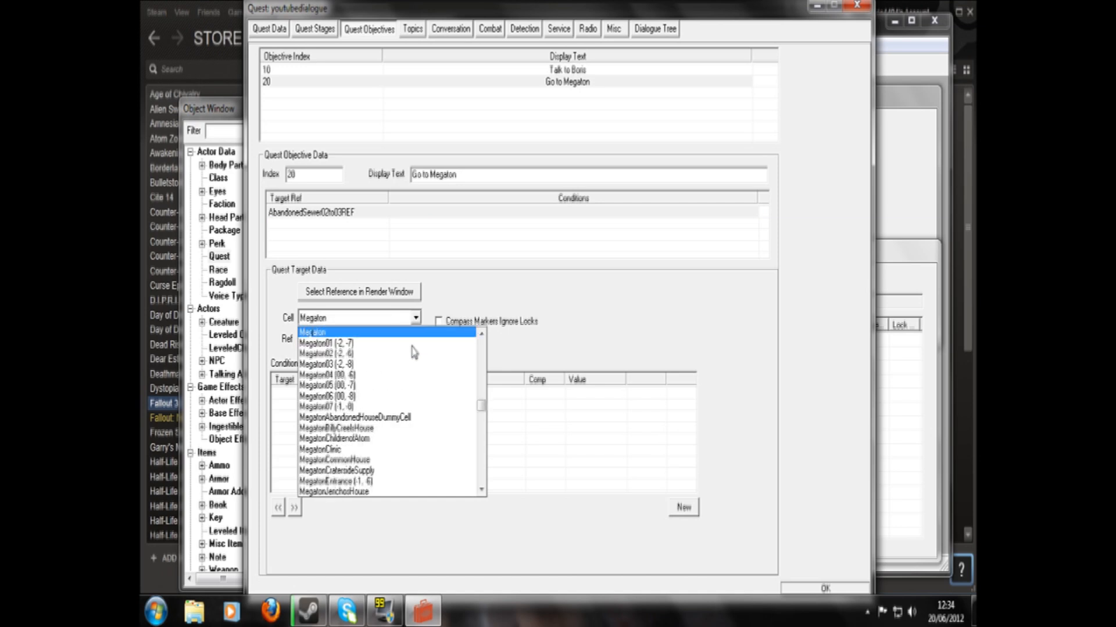
scroll(415, 407, "down", 1)
scroll(416, 415, "down", 3)
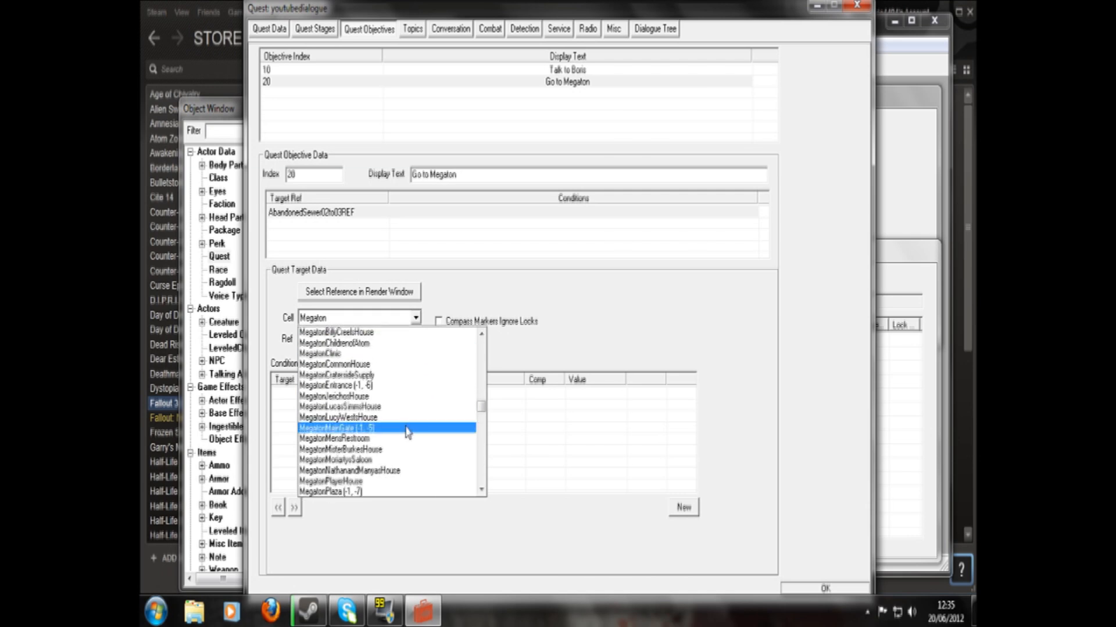
left_click(413, 422)
left_click(416, 344)
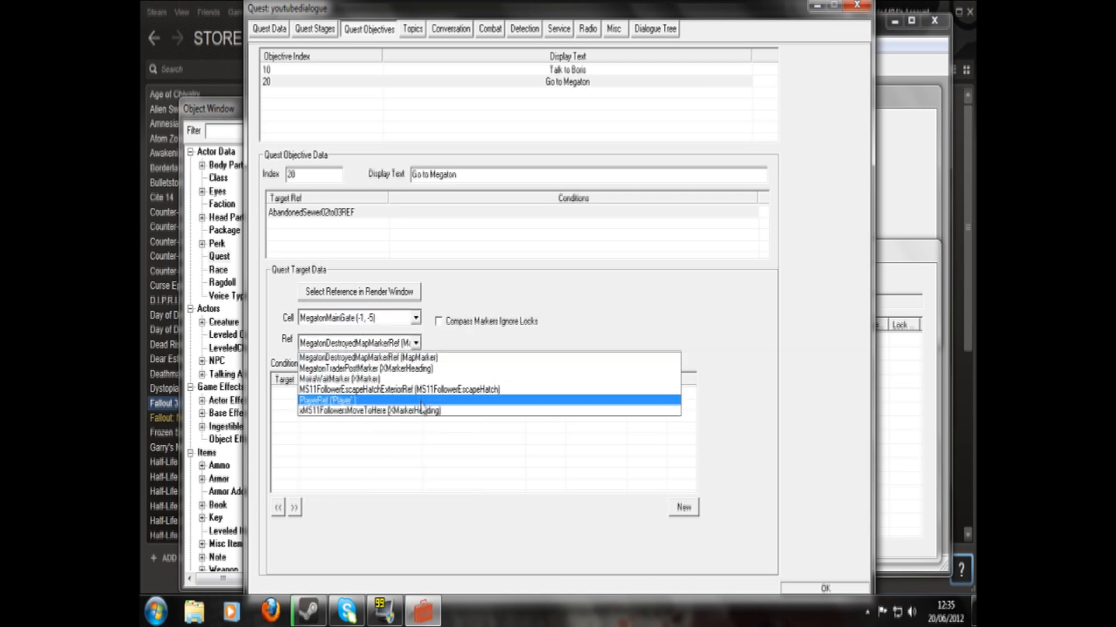
left_click(421, 343)
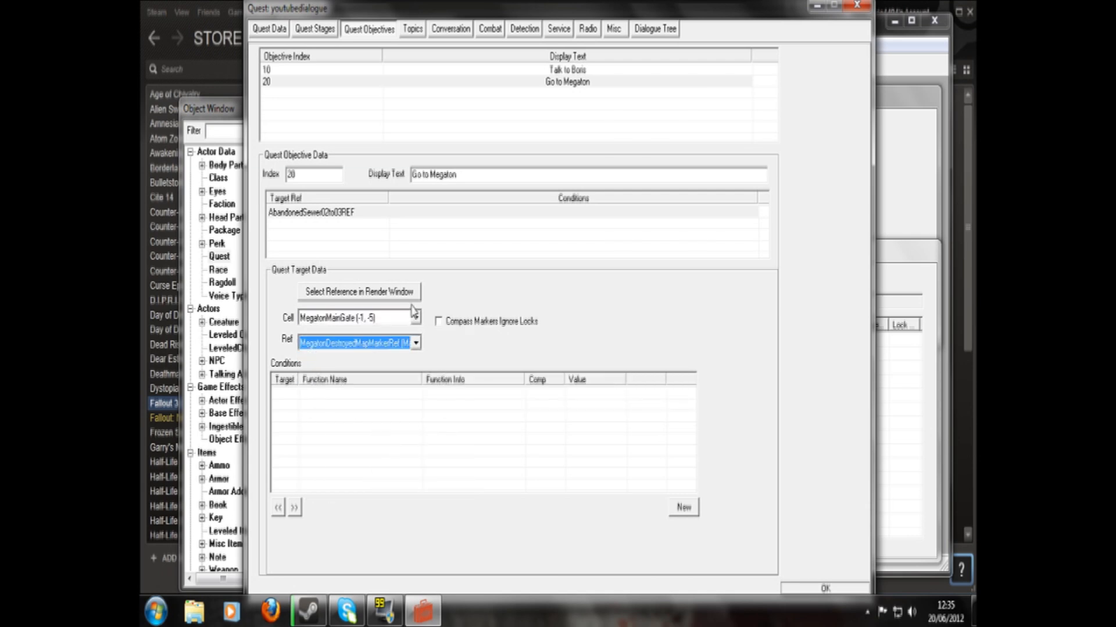
- Set objective 20's target to the youtubetrig reference in the MegatonTown (-1, -6) cell
left_click(416, 318)
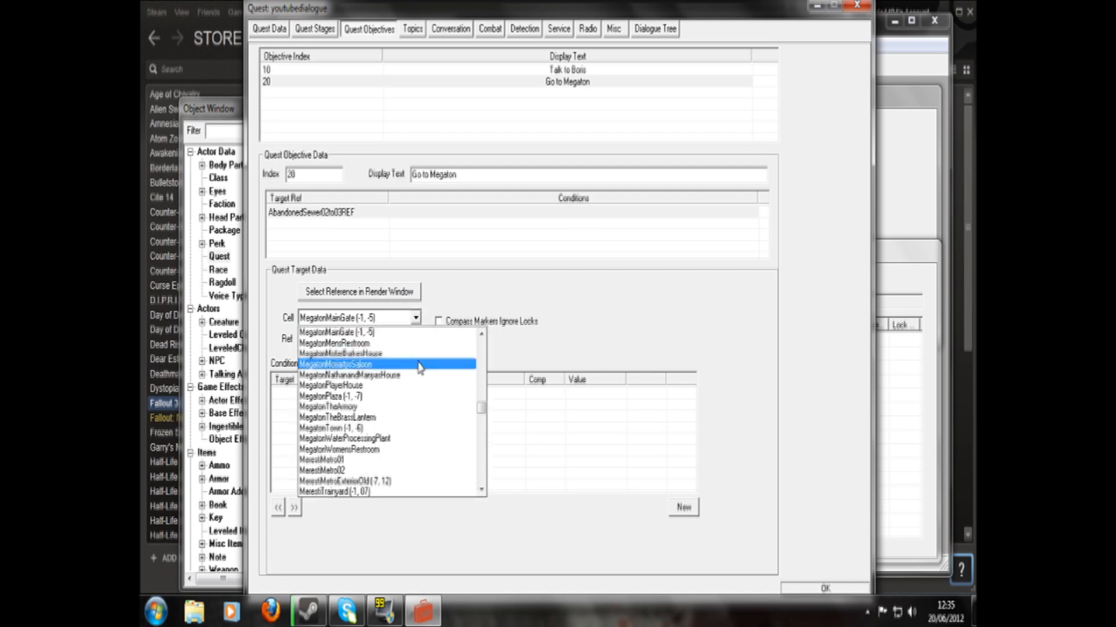
left_click(419, 428)
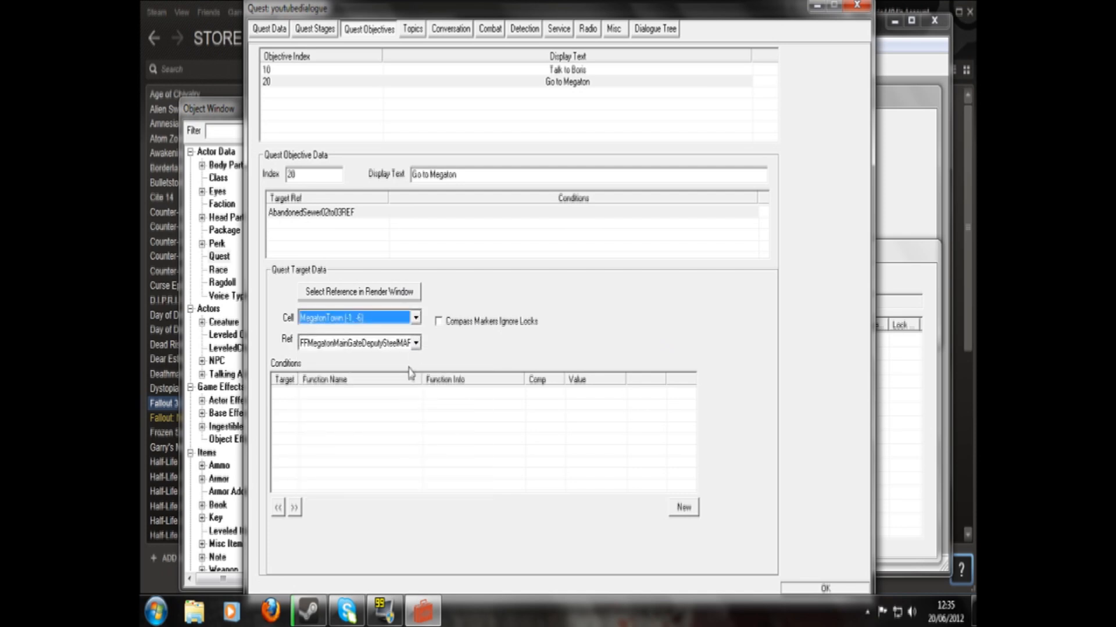
left_click(416, 343)
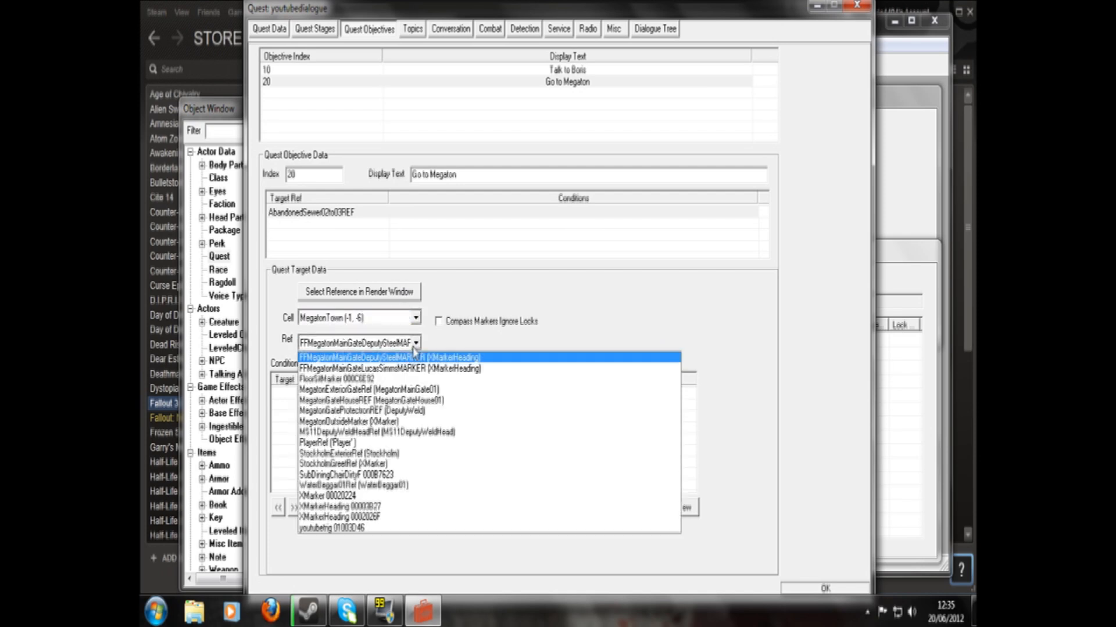
left_click(390, 528)
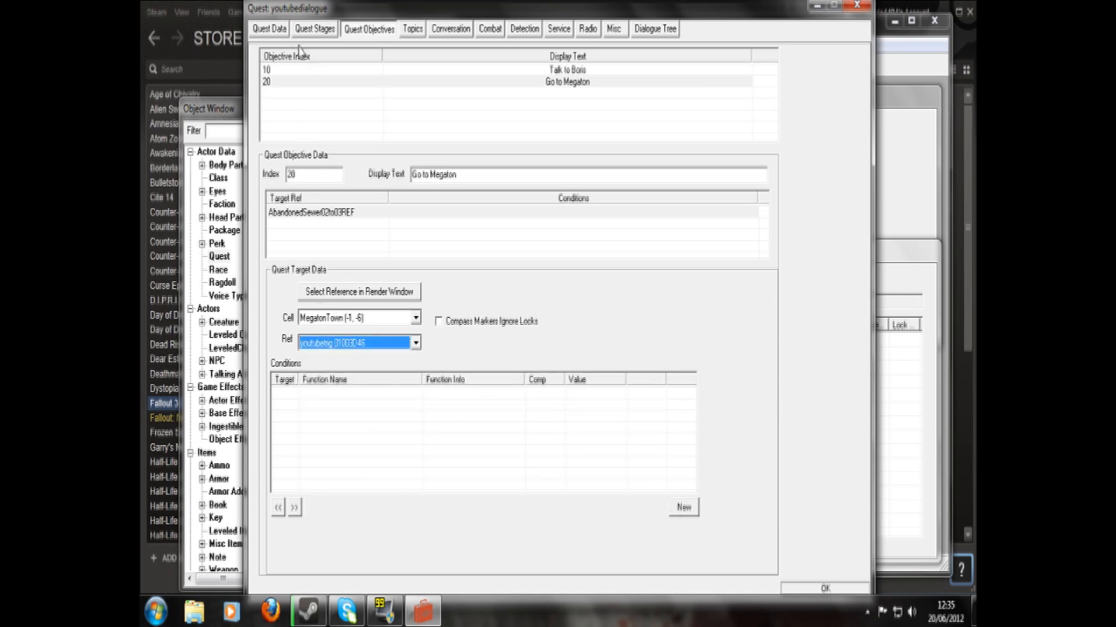
- Load the Springvale (-2, -4) cell of the Wasteland world space into the render window, suppressing the missing-texture warnings
left_click(411, 31)
left_click(924, 263)
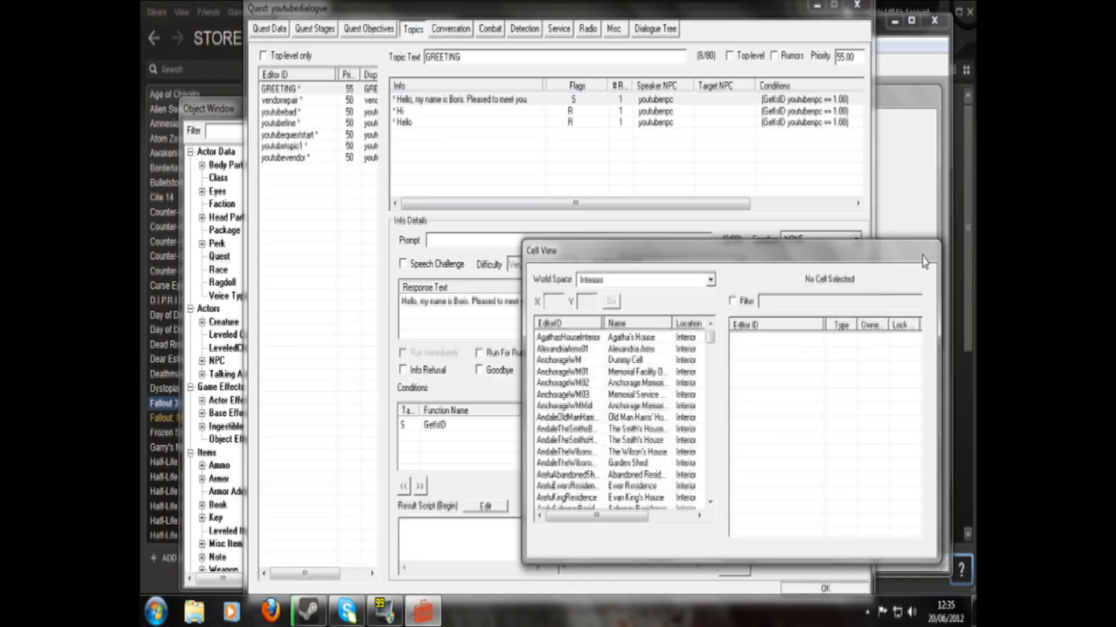
left_click(710, 279)
scroll(710, 413, "down", 7)
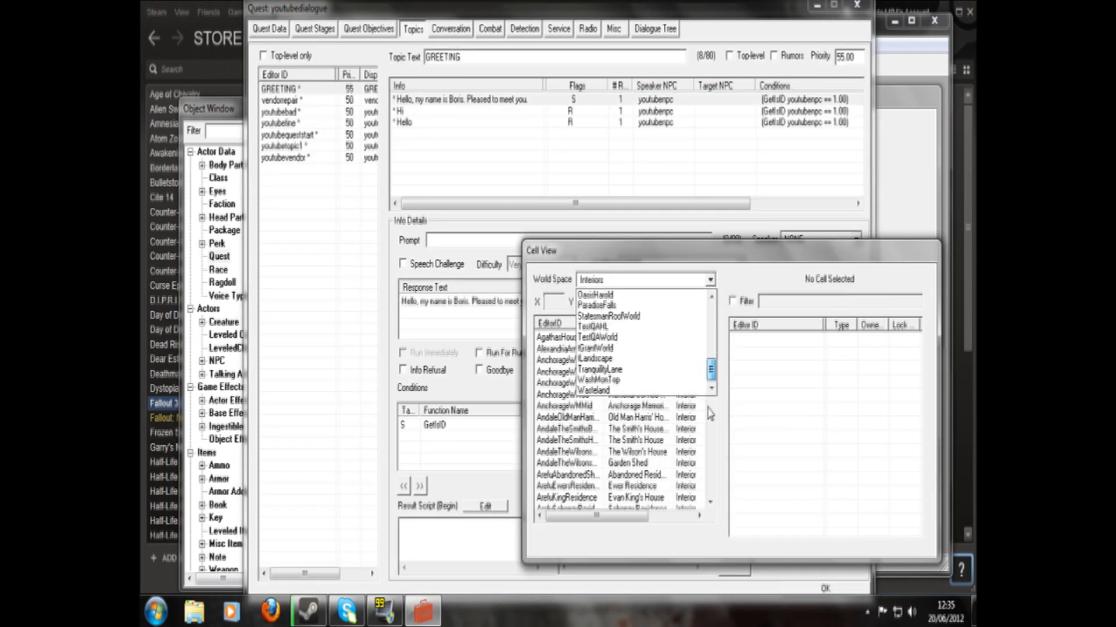
left_click(690, 391)
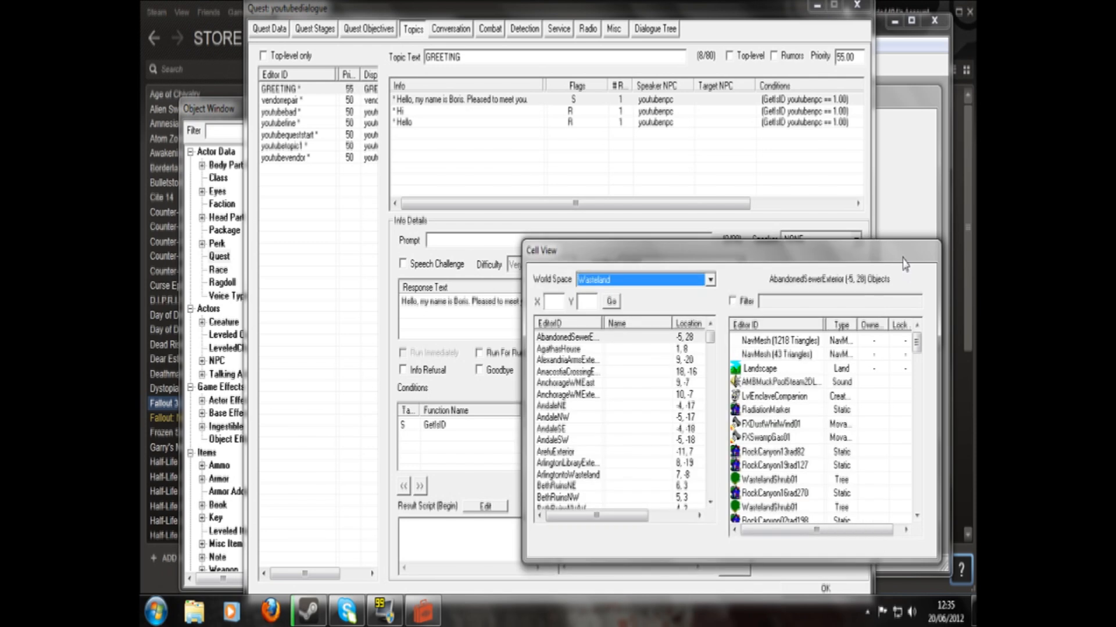
left_click(578, 349)
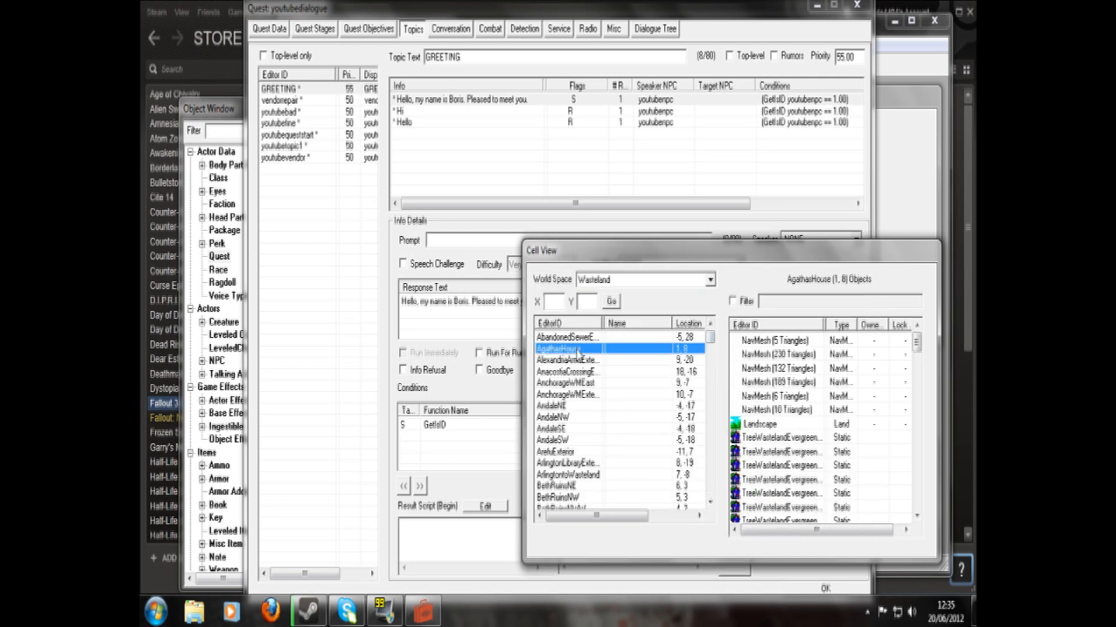
type("sp")
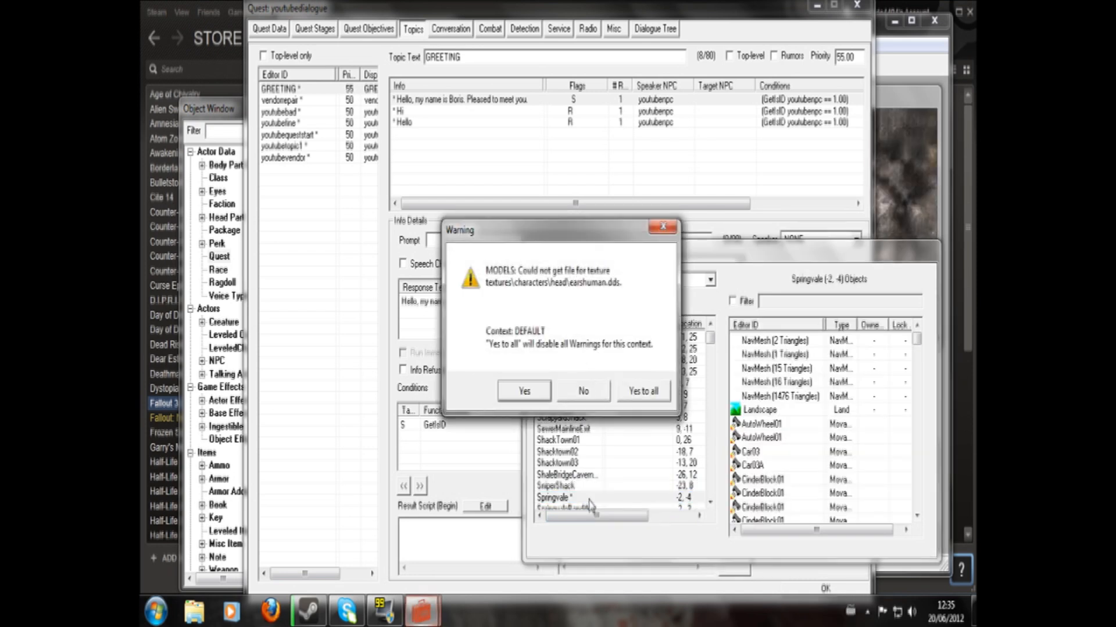
left_click(642, 391)
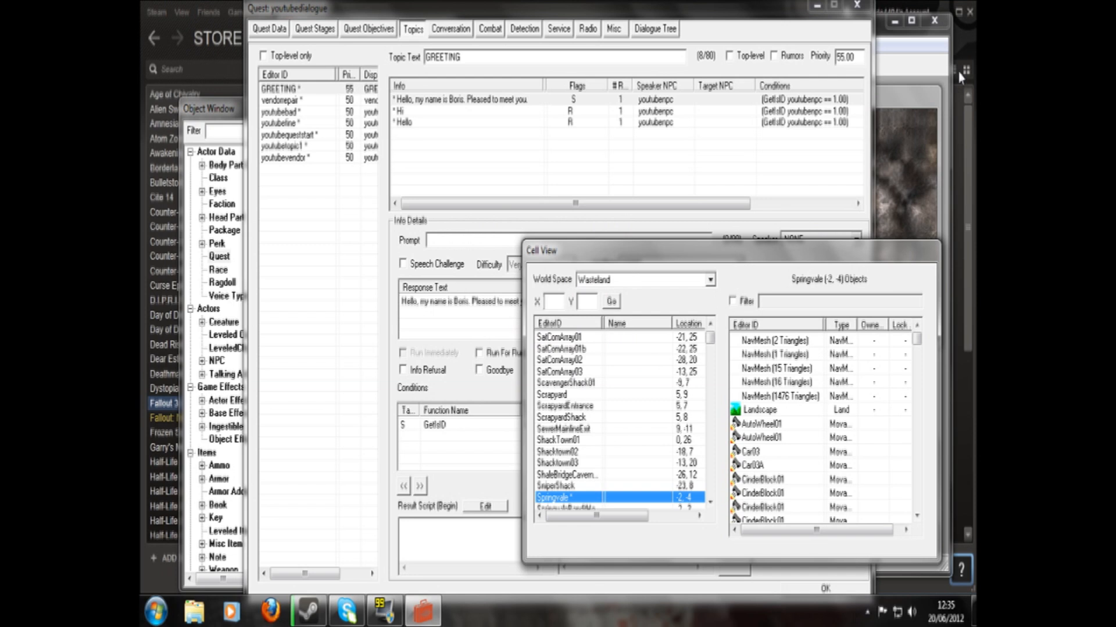
- Locate a spot on the Springvale road for a trigger, and close the youtubedialogue quest with its changes kept
left_click(911, 102)
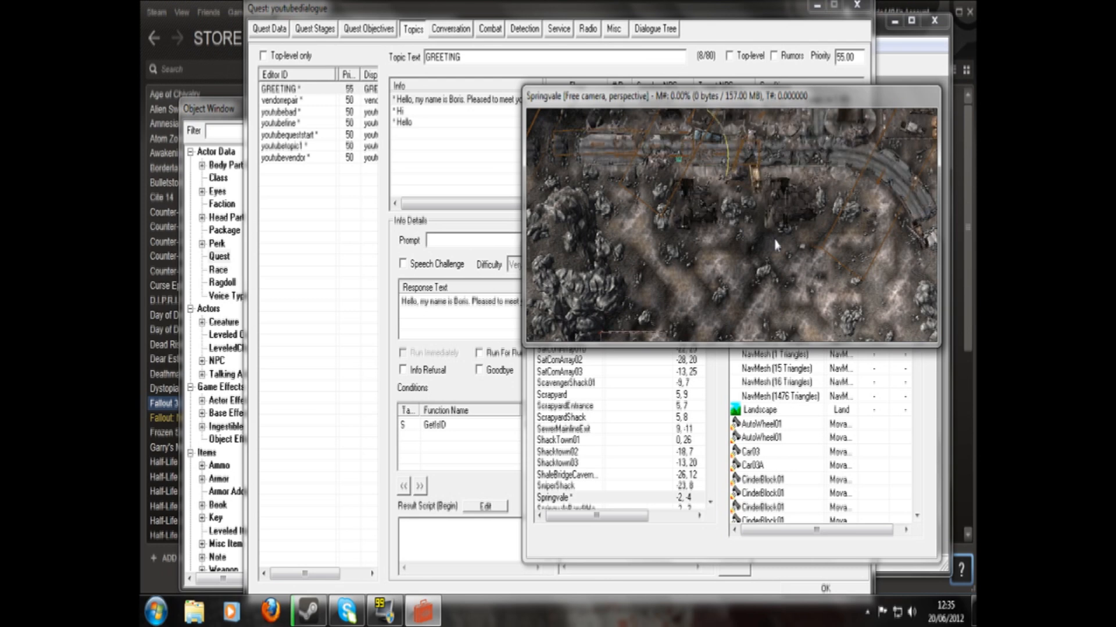
left_click(757, 181)
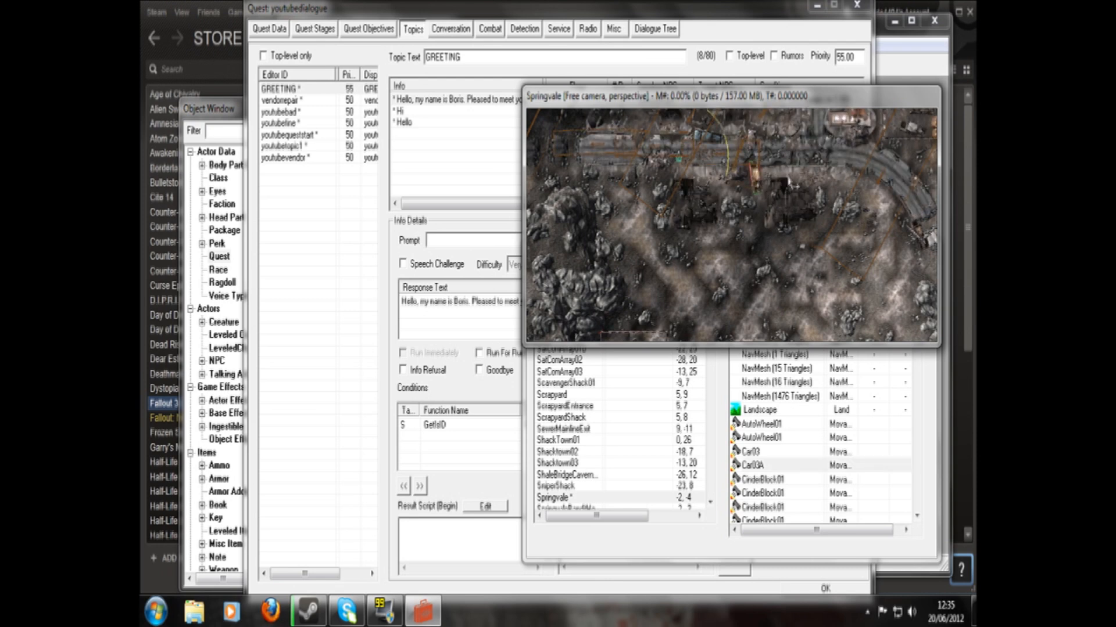
scroll(790, 180, "up", 2)
scroll(807, 203, "down", 3)
scroll(771, 255, "up", 3)
middle_click_drag(808, 204, 692, 259)
scroll(815, 255, "up", 3)
middle_click_drag(748, 234, 732, 231)
scroll(732, 231, "up", 3)
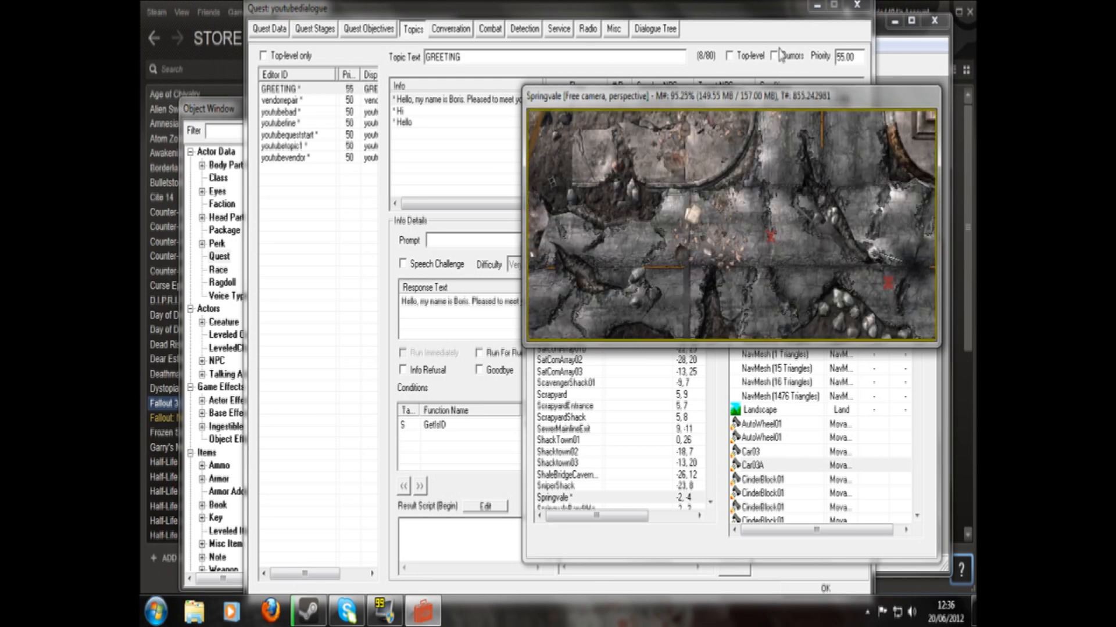
left_click(824, 588)
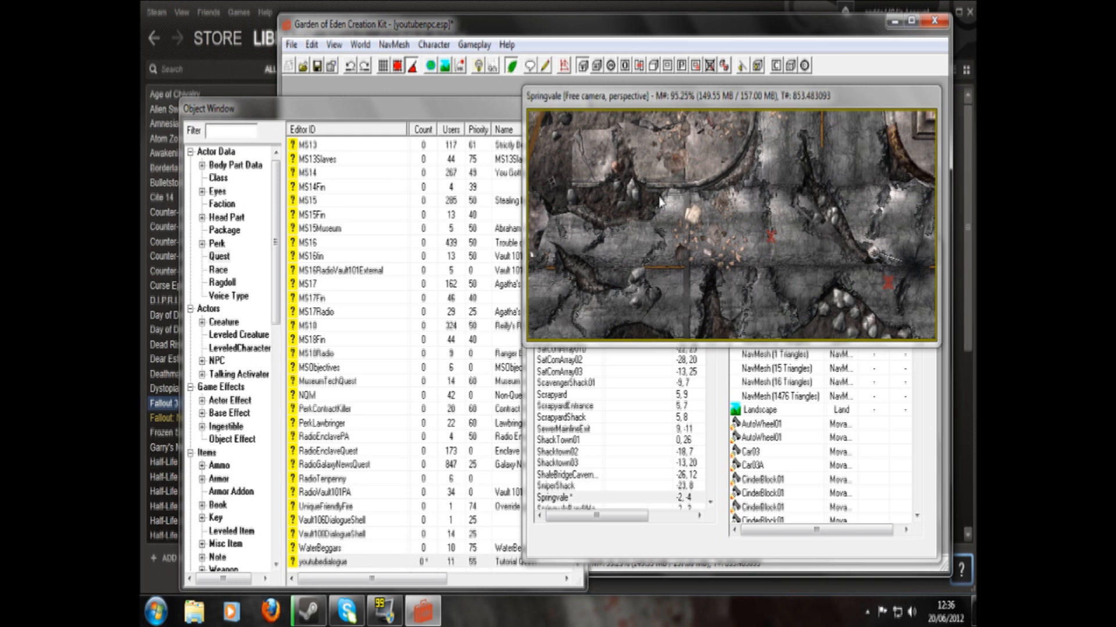
- Draw a box-shaped trigger volume on the cracked road beside the rubble in Springvale
scroll(661, 203, "up", 2)
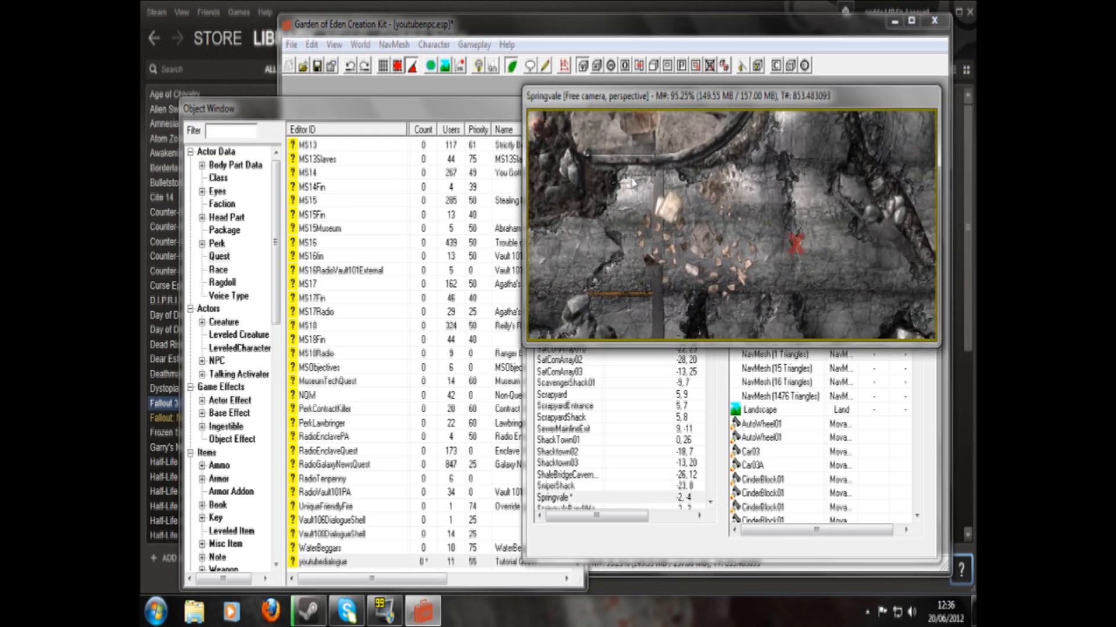
left_click(664, 192)
left_click_drag(670, 230, 663, 303)
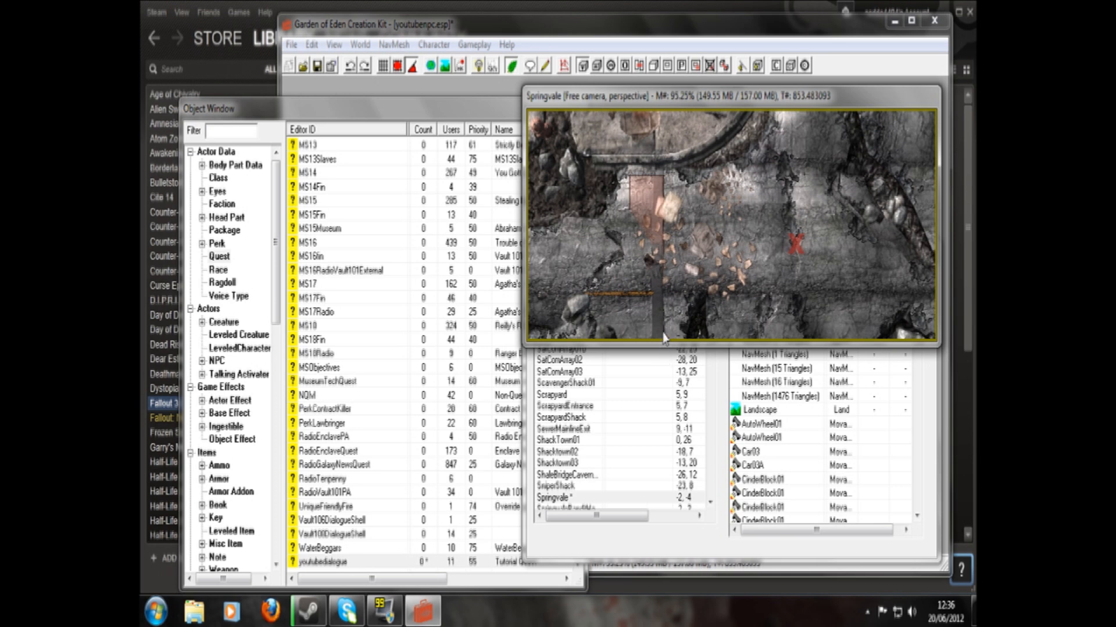
left_click_drag(663, 320, 671, 299)
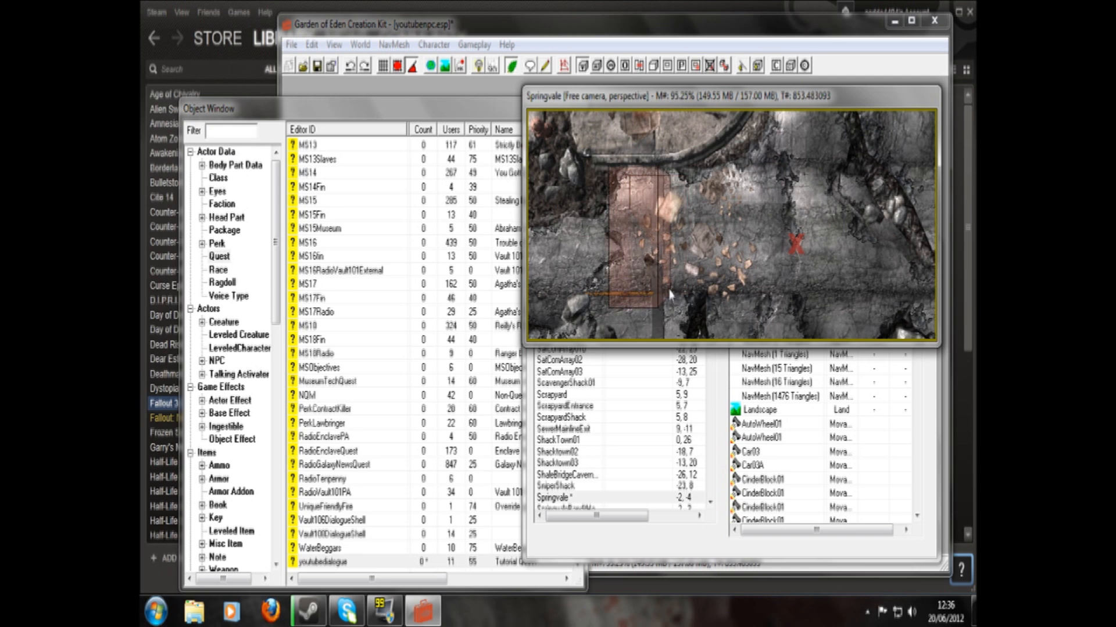
double_click(672, 298)
- Define a new activator for the trigger volume with the ID youtubetrig2
left_click(517, 196)
left_click(534, 196)
left_click(534, 195)
left_click_drag(508, 195, 406, 197)
type("youtubetrig2")
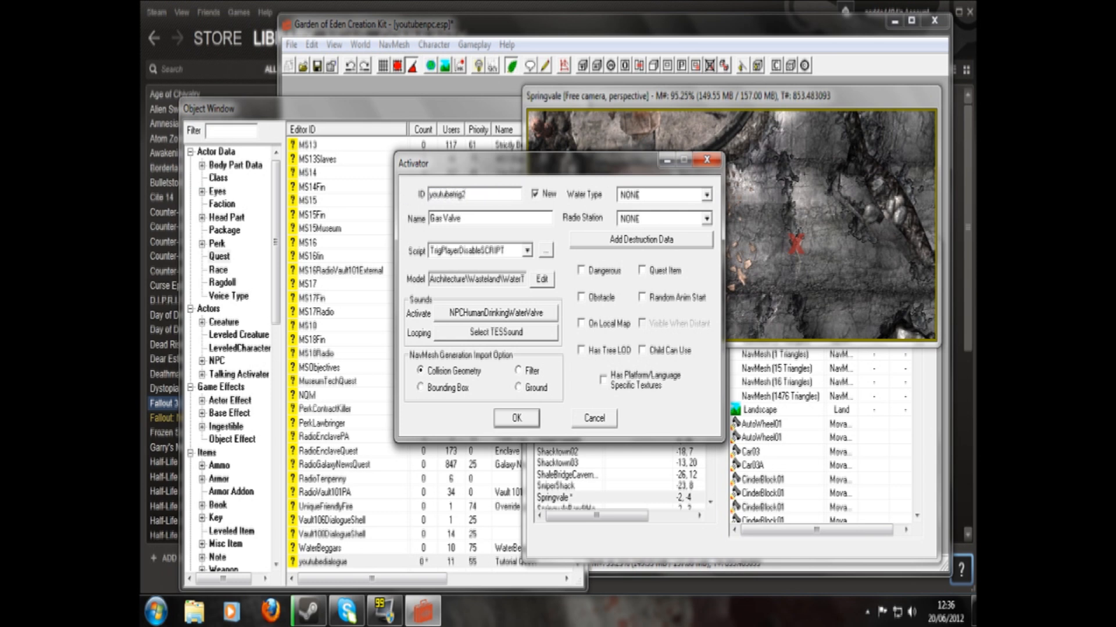
- Clear the activator's name, set its script to NONE and confirm the activator
left_click_drag(462, 218, 390, 220)
key("BackSpace")
left_click(527, 255)
left_click_drag(669, 352, 664, 274)
left_click(657, 266)
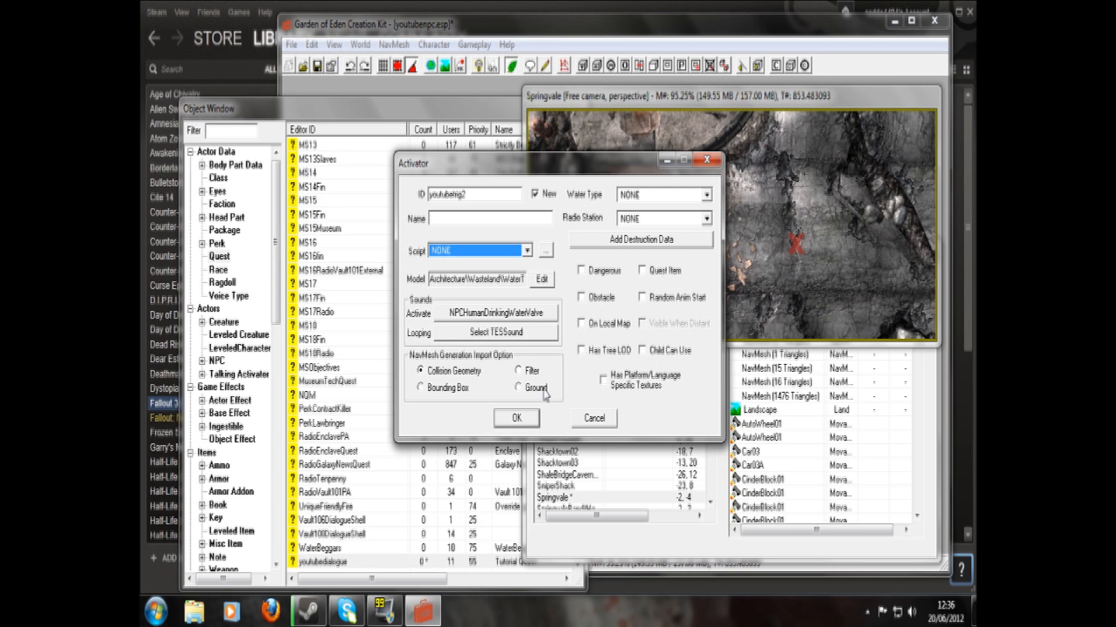
left_click(517, 418)
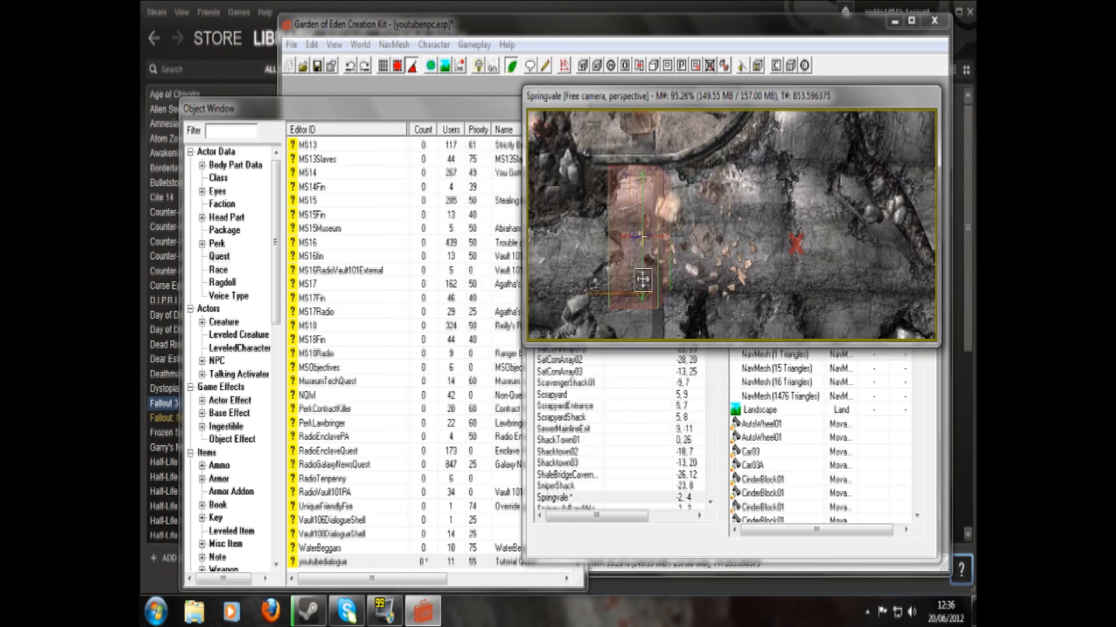
- Stretch the trigger volume at both ends so it spans the width of the road
middle_click_drag(650, 291, 497, 152, "shift")
middle_click_drag(594, 226, 457, 220, "shift")
left_click_drag(661, 141, 580, 131)
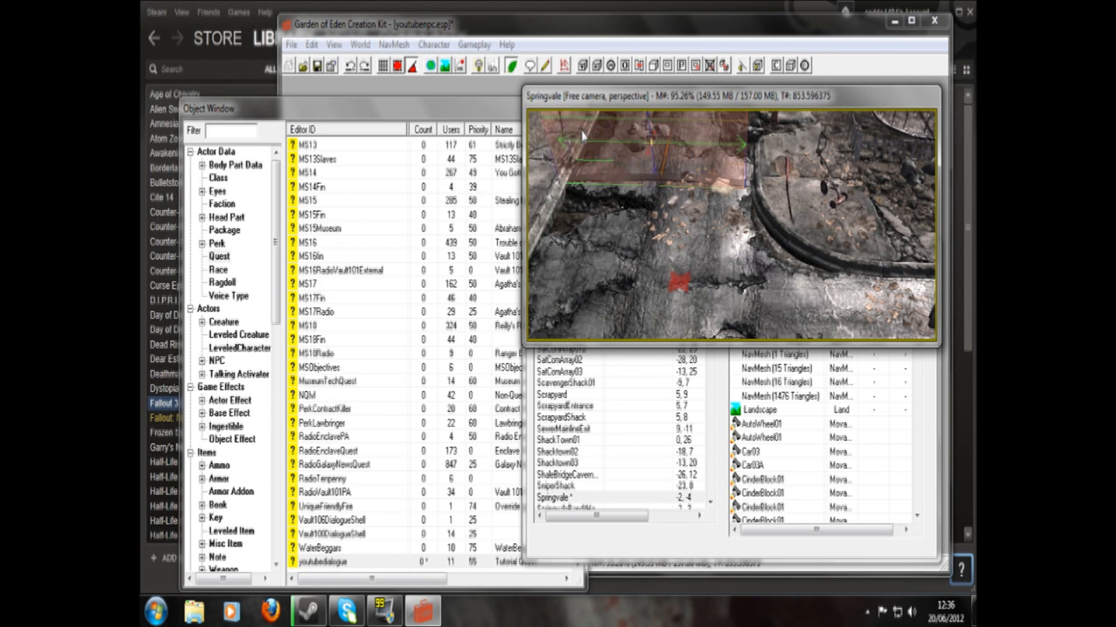
left_click_drag(743, 144, 832, 155)
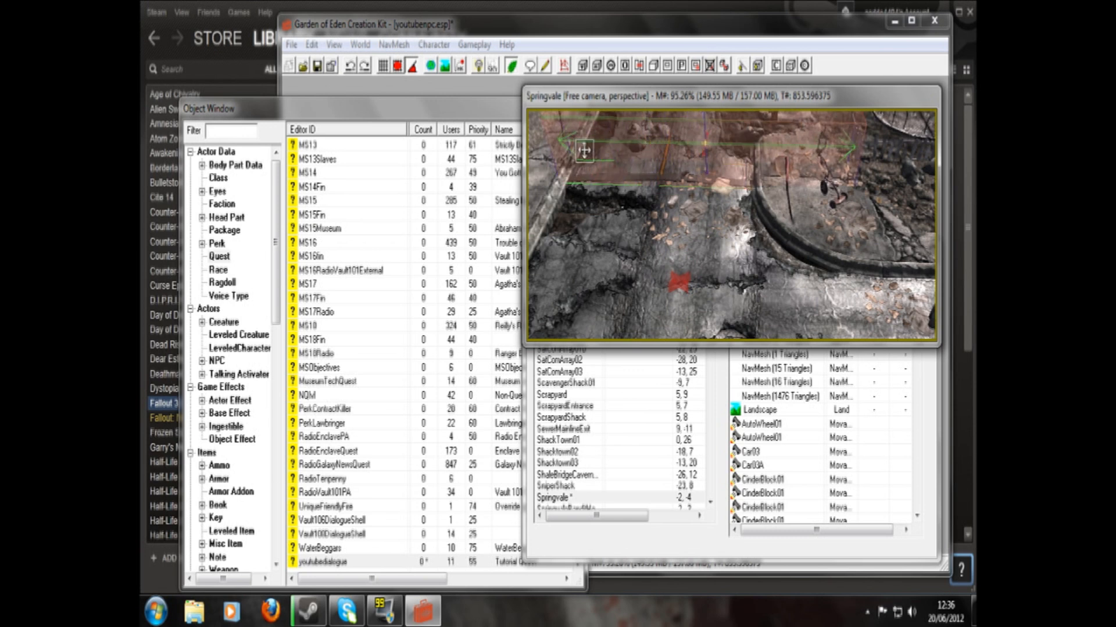
left_click_drag(561, 141, 534, 150)
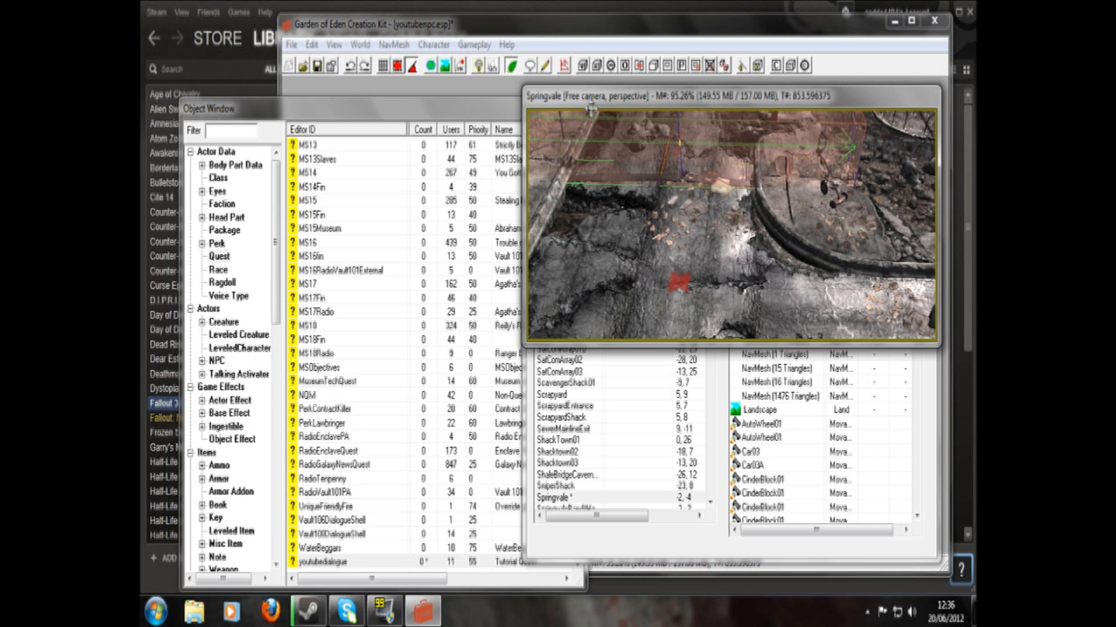
- Start a new blank script in the script editor
left_click(545, 67)
left_click(463, 208)
left_click(466, 231)
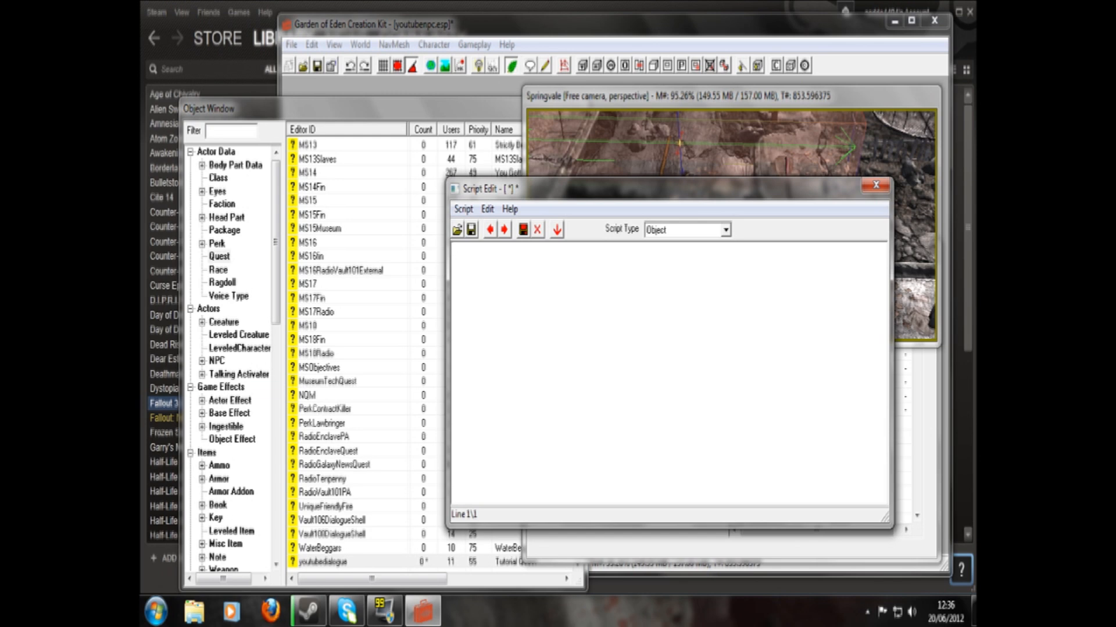
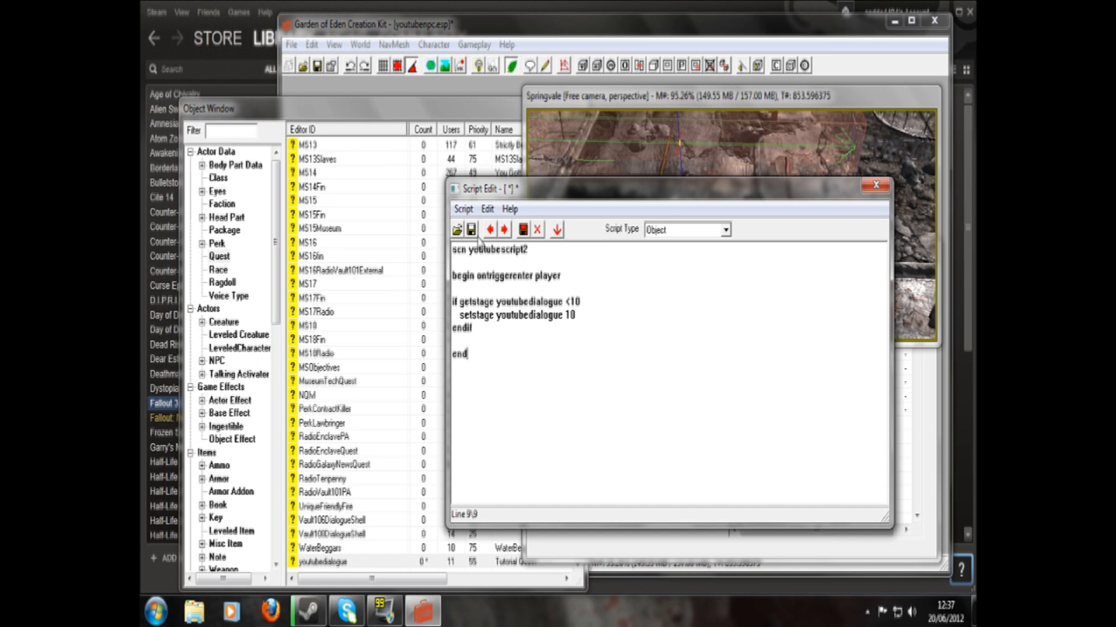
- Close the finished script, assign youtubescript2 to the youtubetrig2 activator, and confirm the activator and its reference
left_click(876, 185)
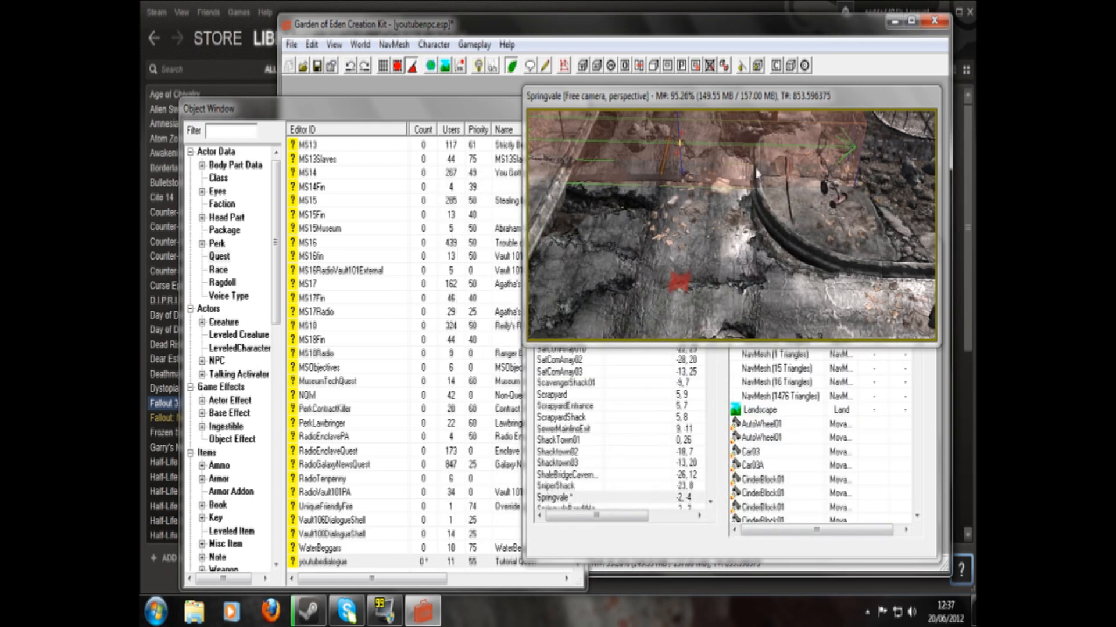
double_click(612, 161)
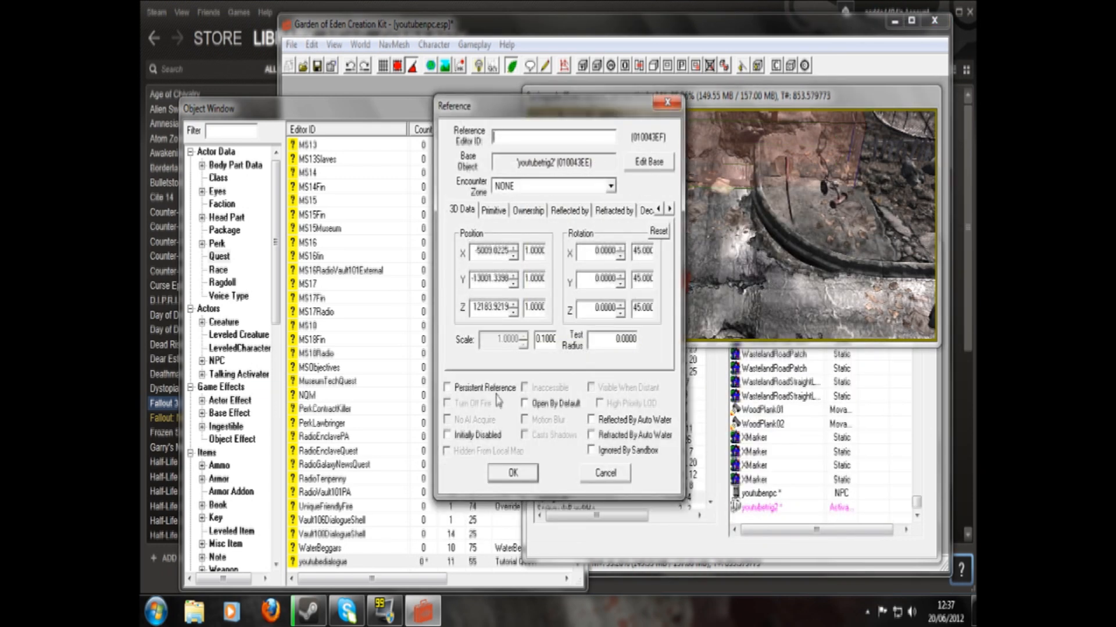
left_click(646, 163)
left_click(525, 252)
key("y")
key("o")
scroll(528, 361, "down", 1)
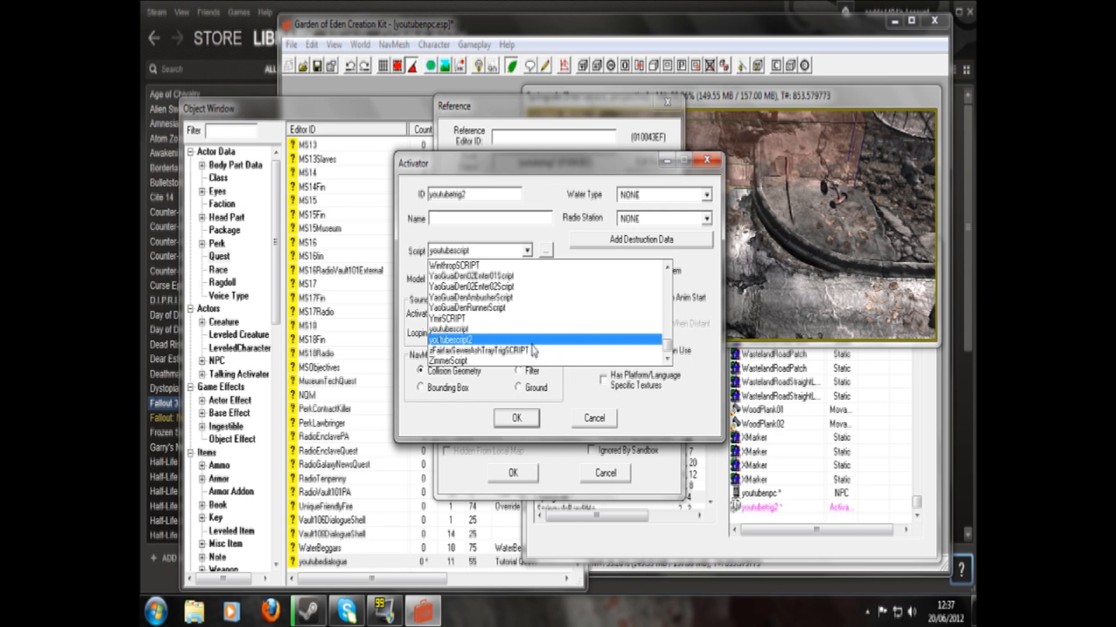
left_click(531, 345)
left_click(516, 418)
left_click(513, 473)
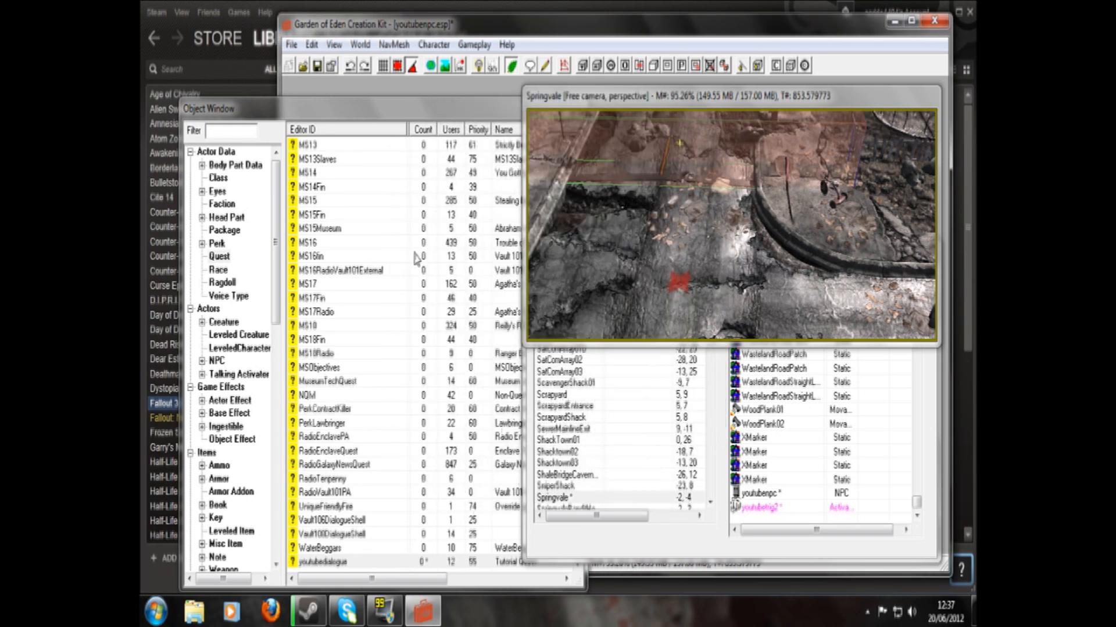
- Edit youtubescript so it checks for youtubedialogue stage ==20 and sets stage 30, then save the plugin
left_click_drag(276, 267, 268, 511)
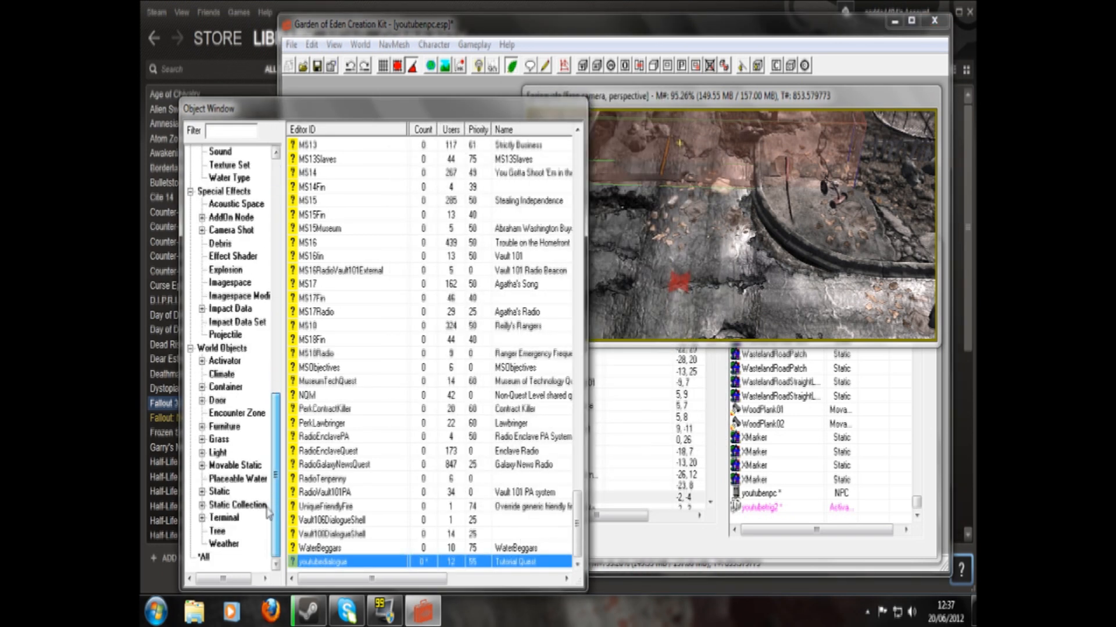
left_click(276, 152)
left_click(219, 151)
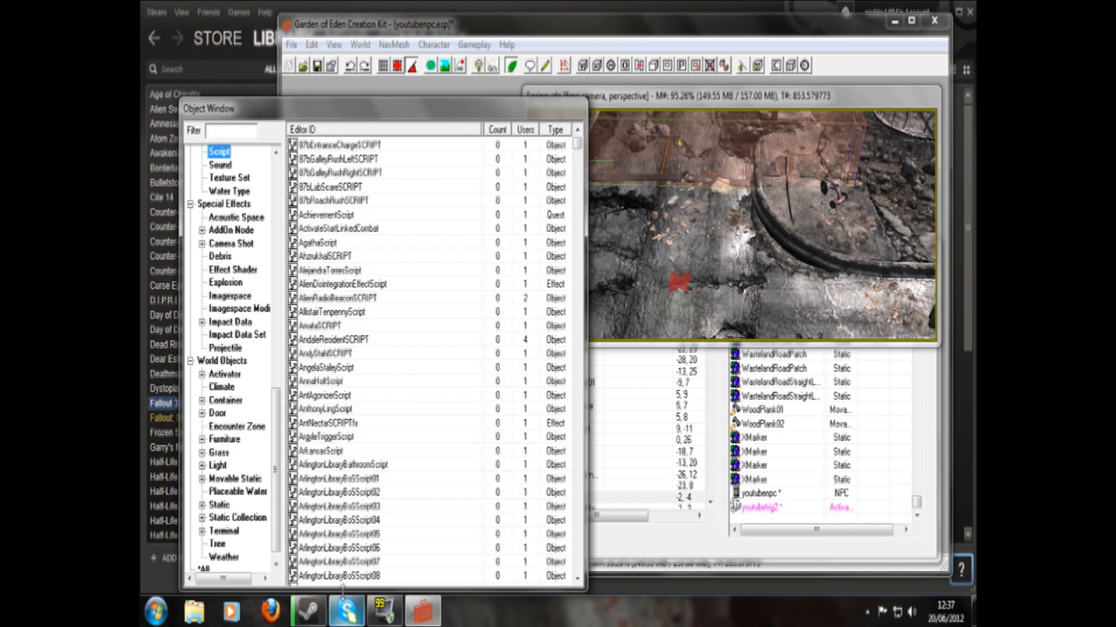
left_click(337, 577)
type("yo")
double_click(337, 577)
left_click(579, 301)
key("BackSpace")
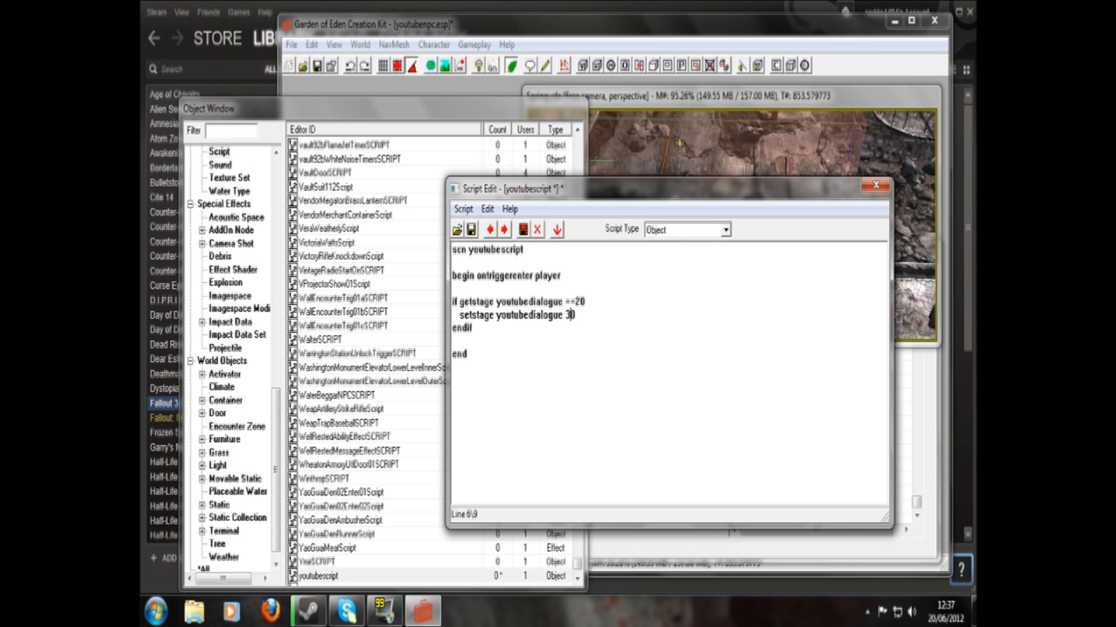
left_click(869, 187)
left_click(317, 68)
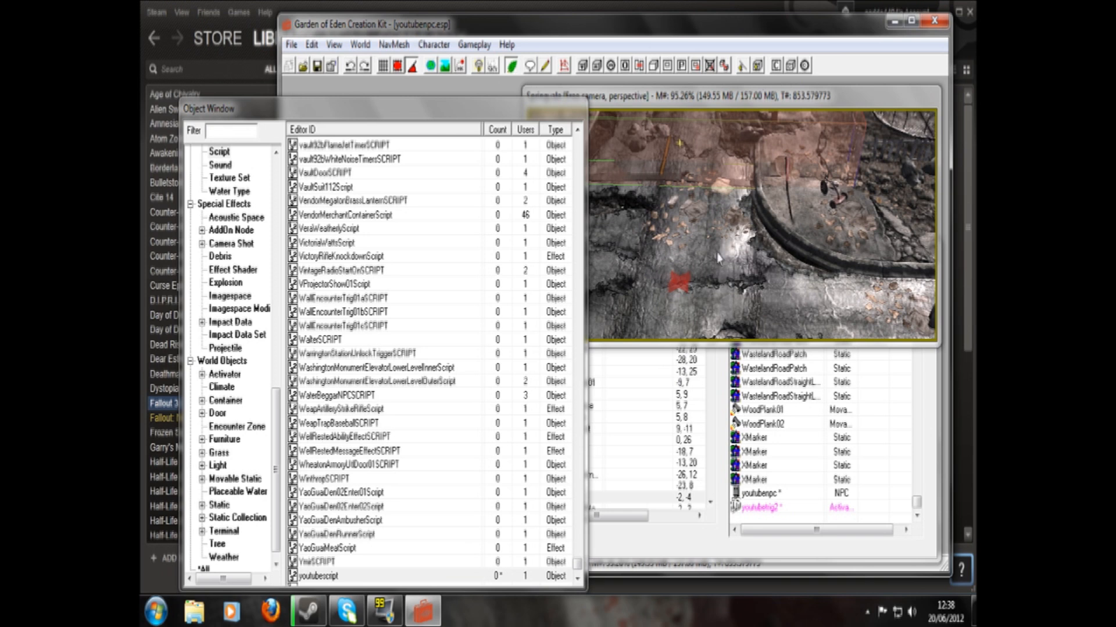
left_click(705, 200)
middle_click_drag(690, 193, 824, 174)
left_click(702, 169)
middle_click_drag(655, 183, 798, 150)
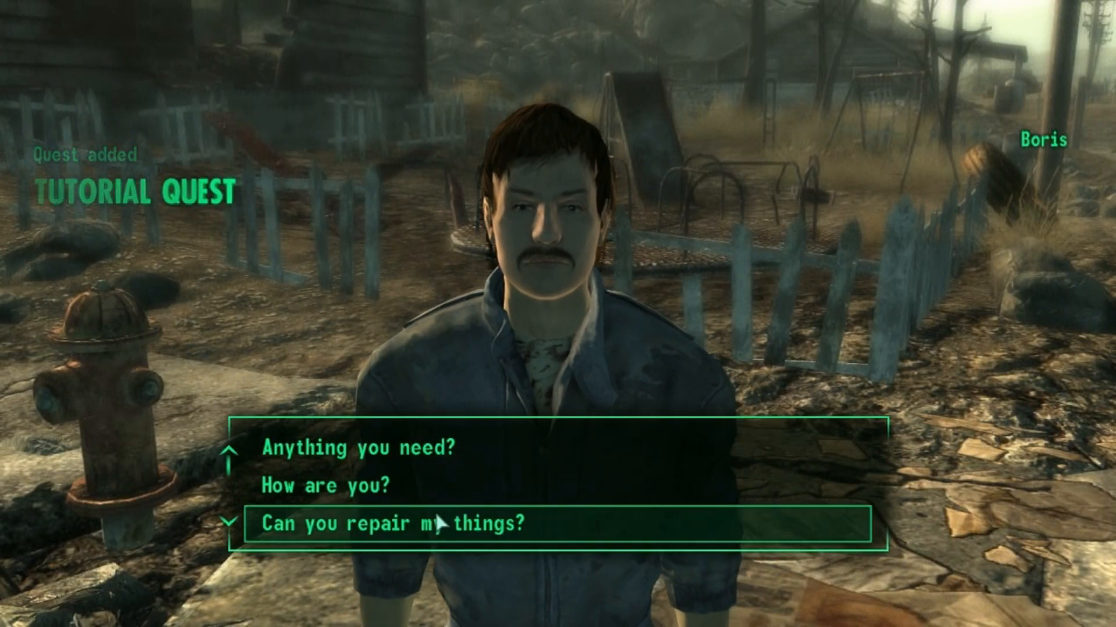
- In Fallout 3, ask Boris "Anything you need?" and answer his request to finish the conversation
left_click(435, 453)
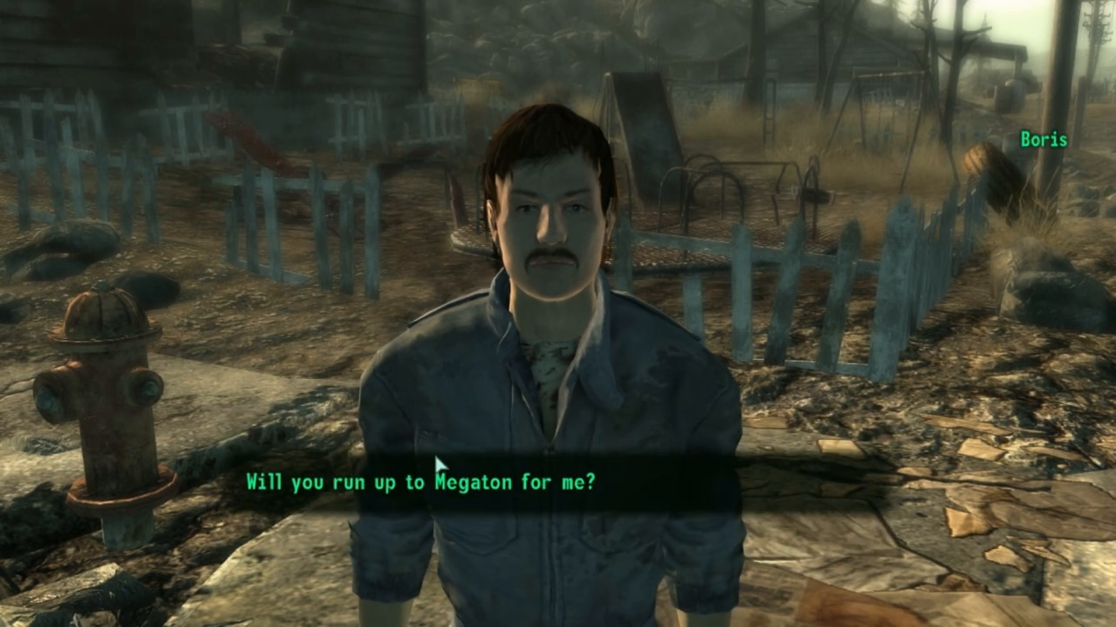
scroll(436, 514, "down", 1)
left_click(433, 512)
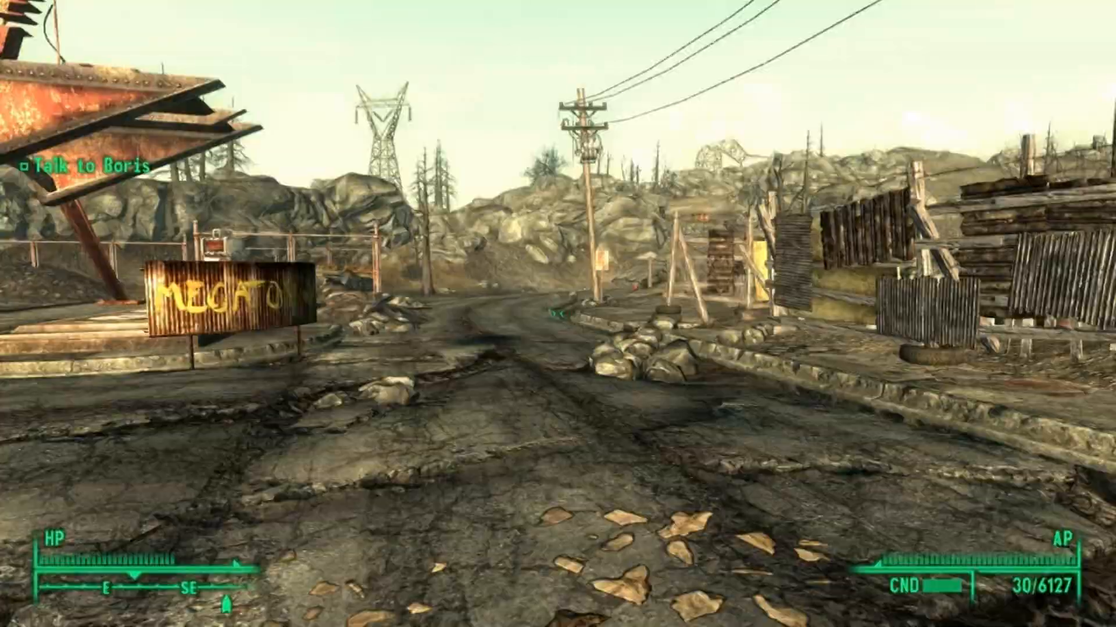
- Walk from Boris in Springvale to Megaton's entrance to test the quest's objective updates
key("w")
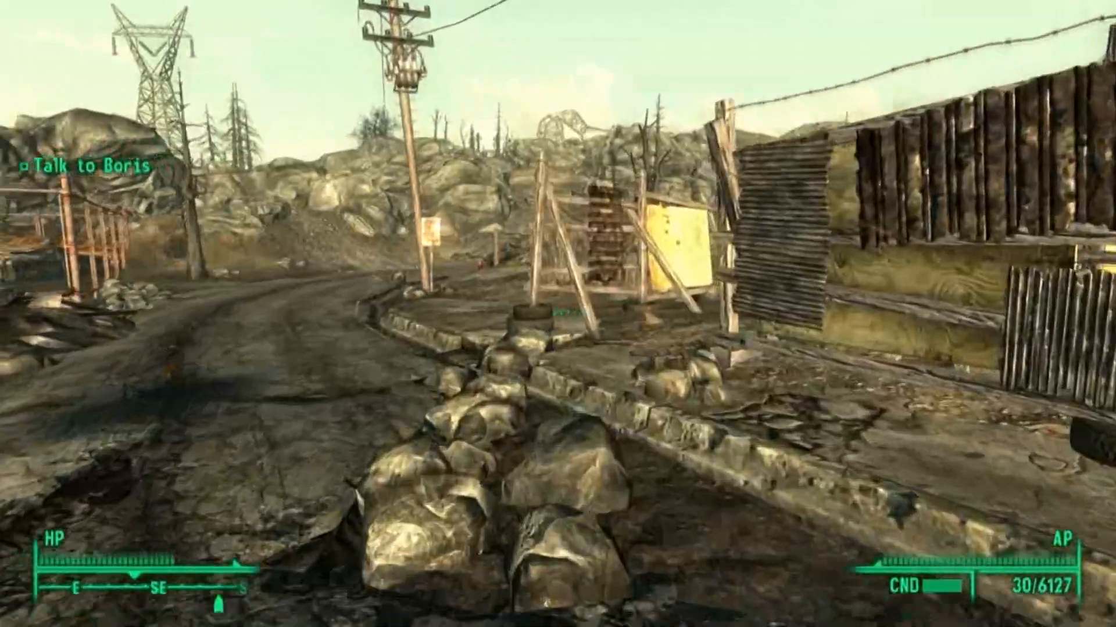
key("w")
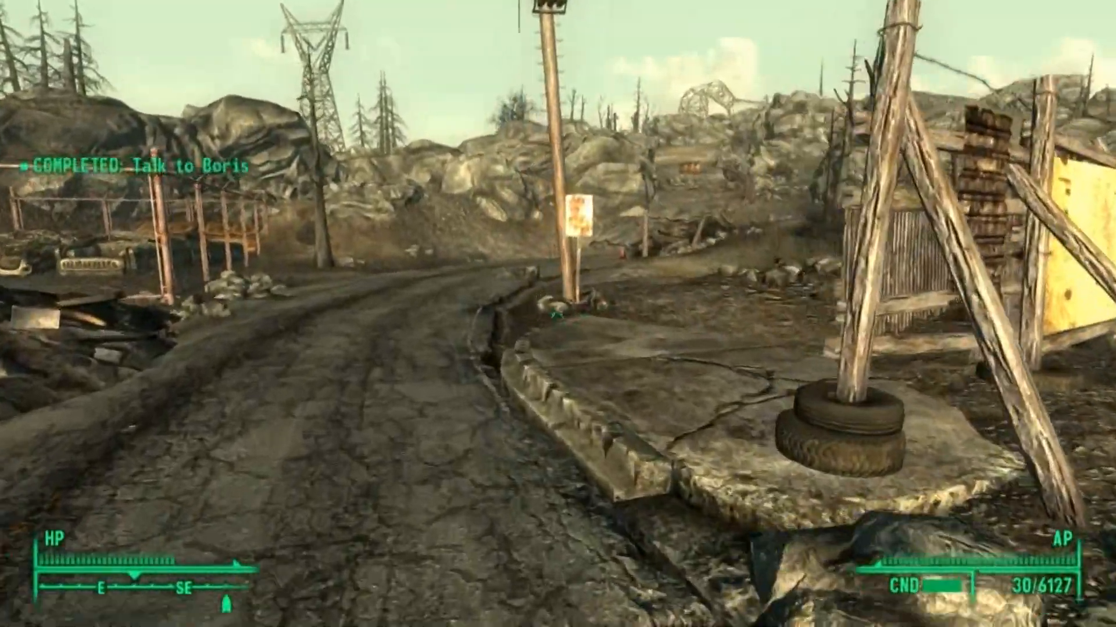
key("w")
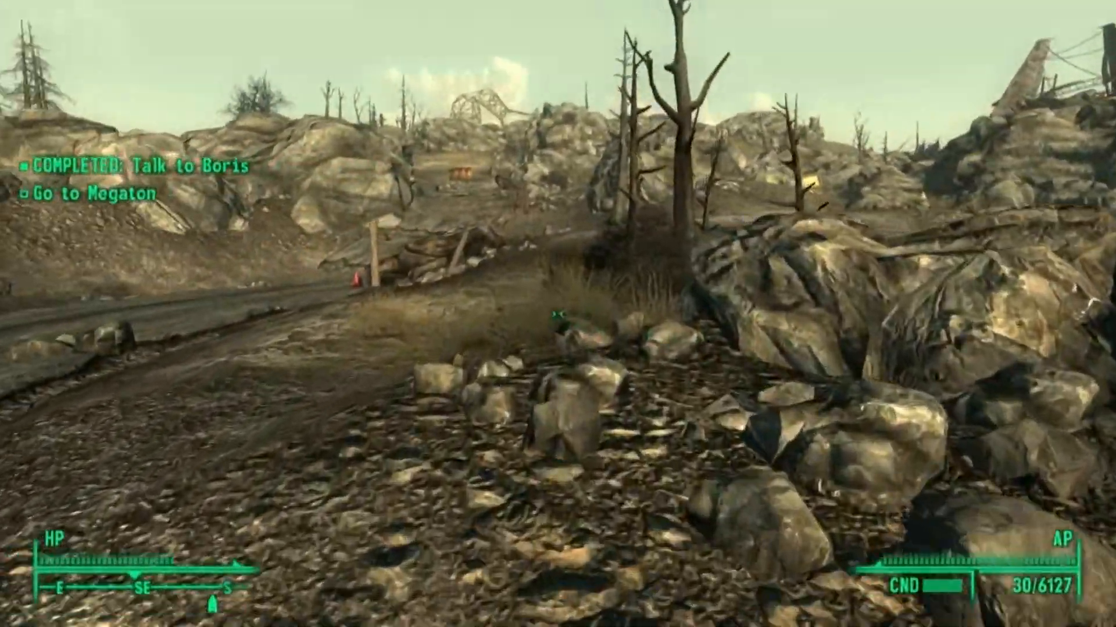
key("w")
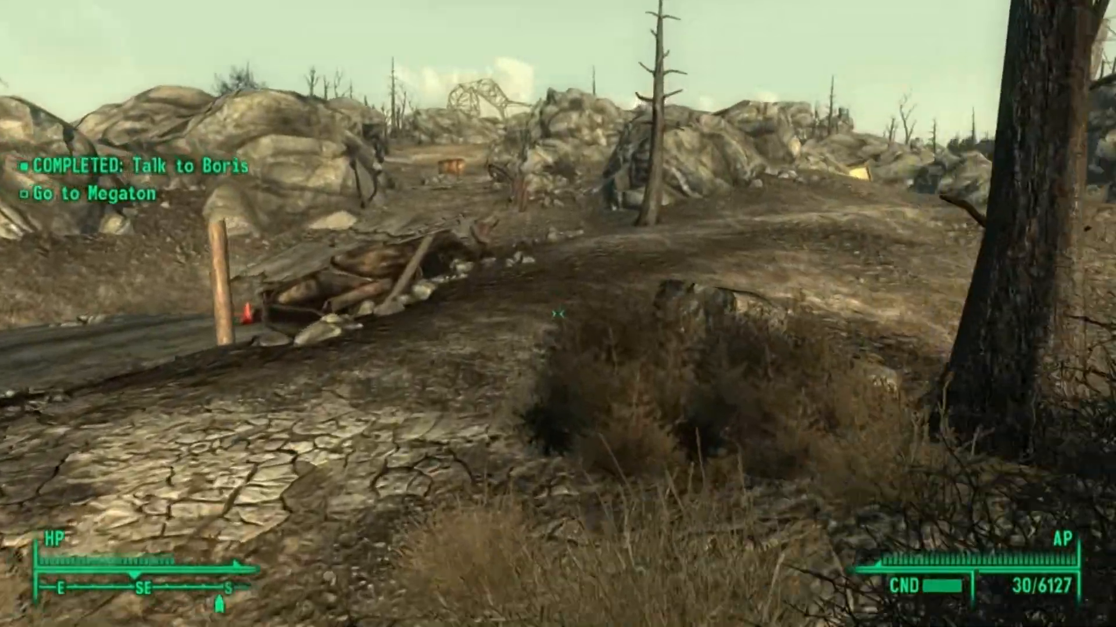
key("w")
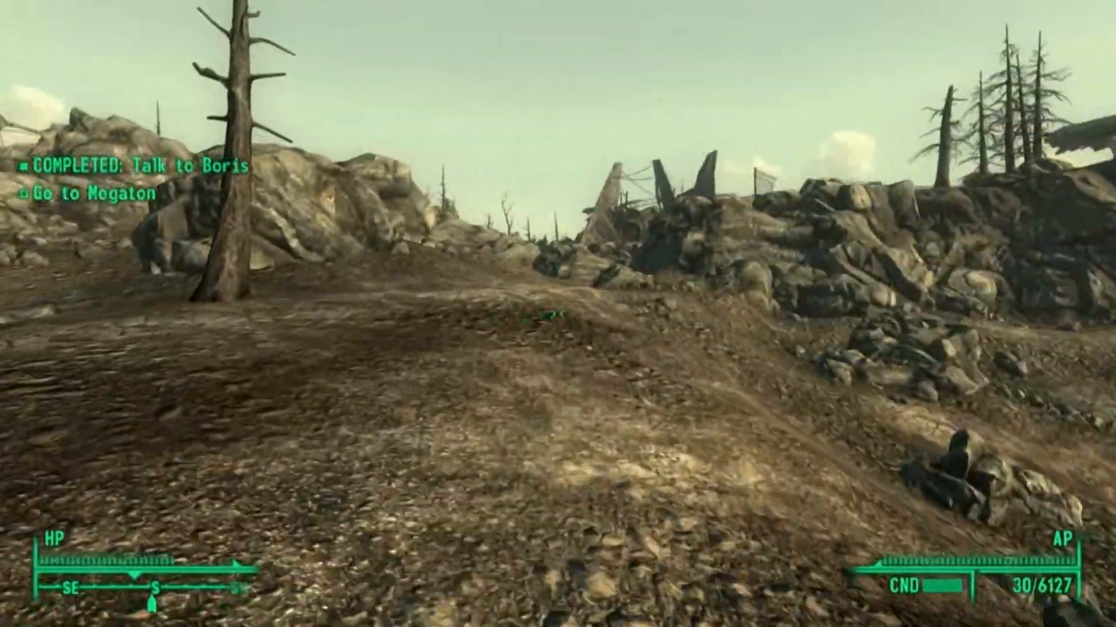
key("w")
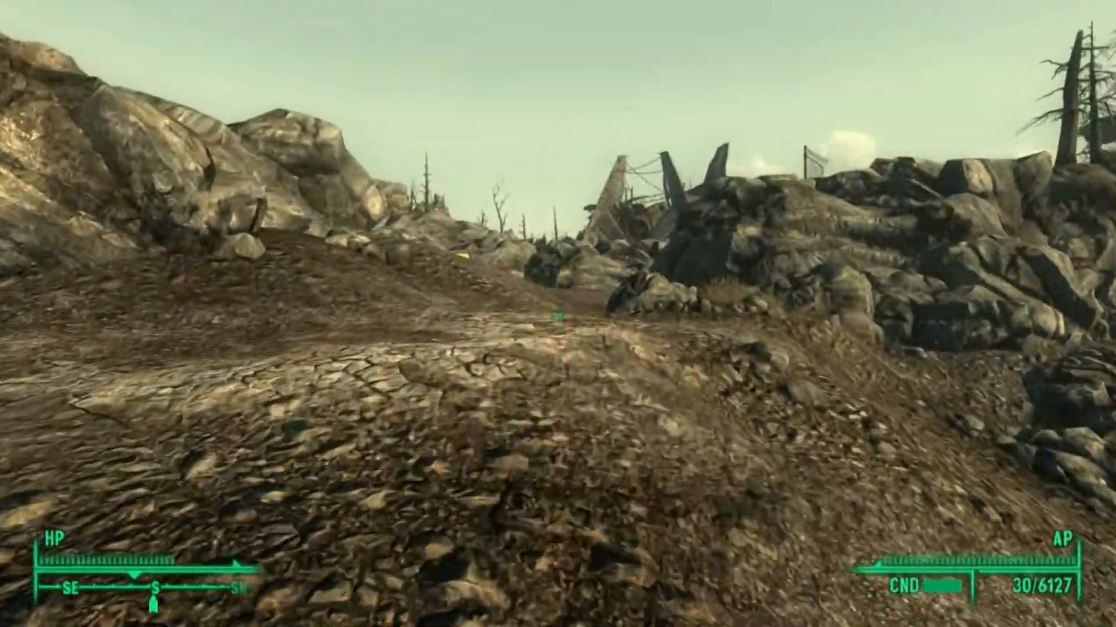
key("w")
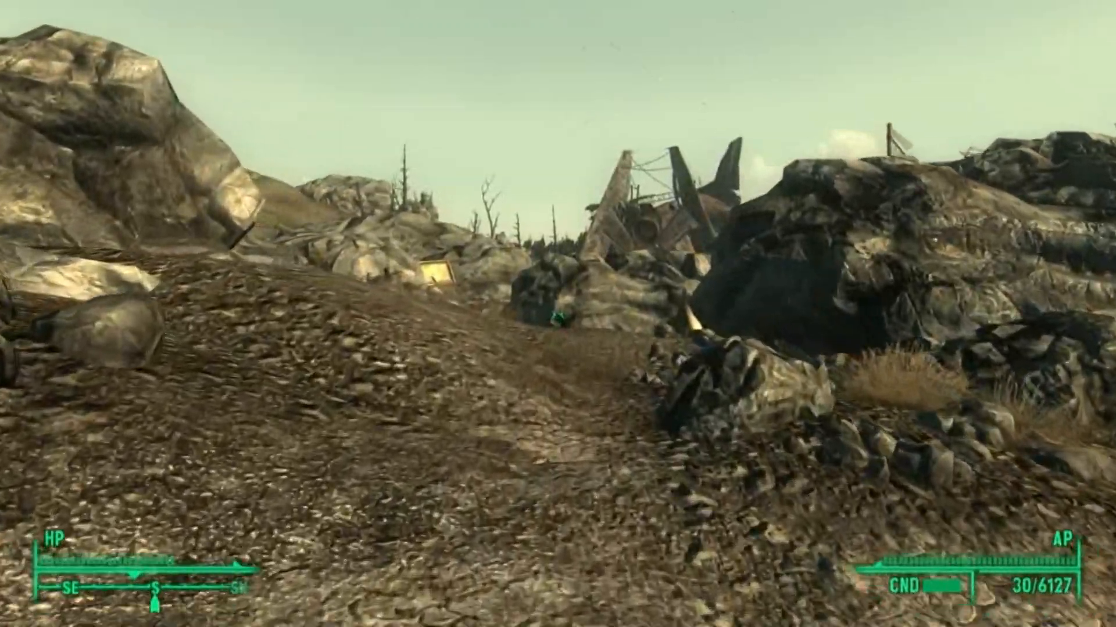
key("w")
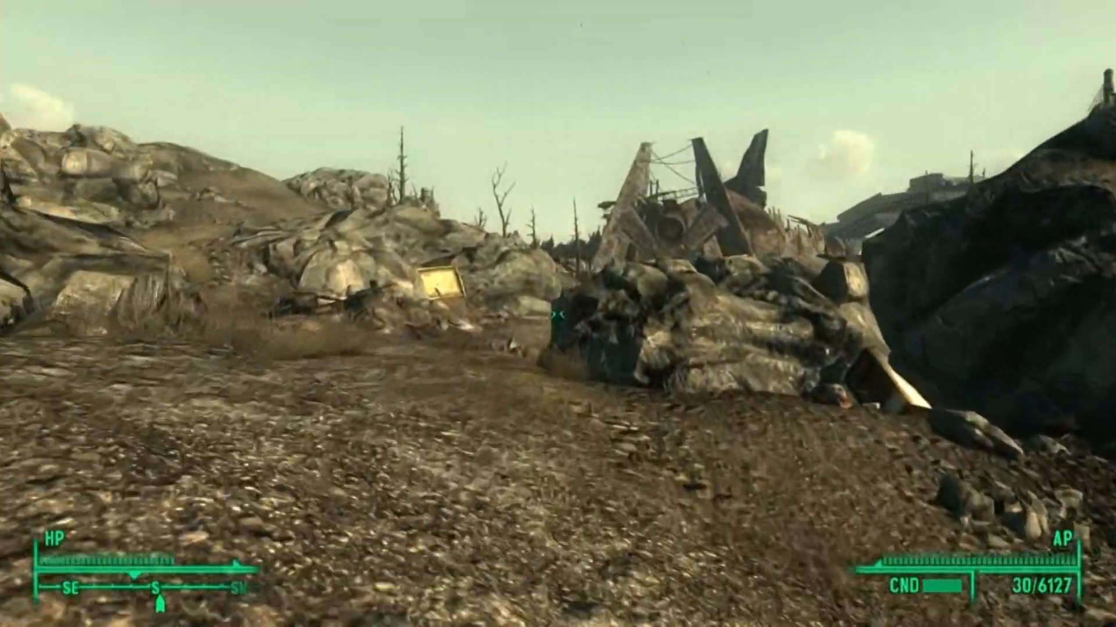
key("w")
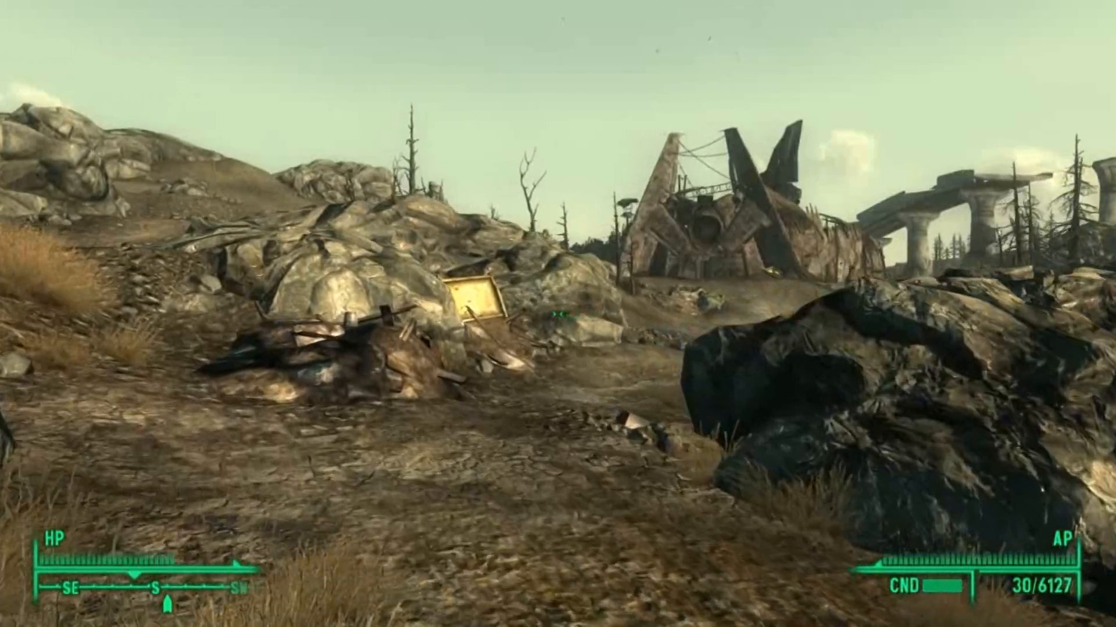
key("w")
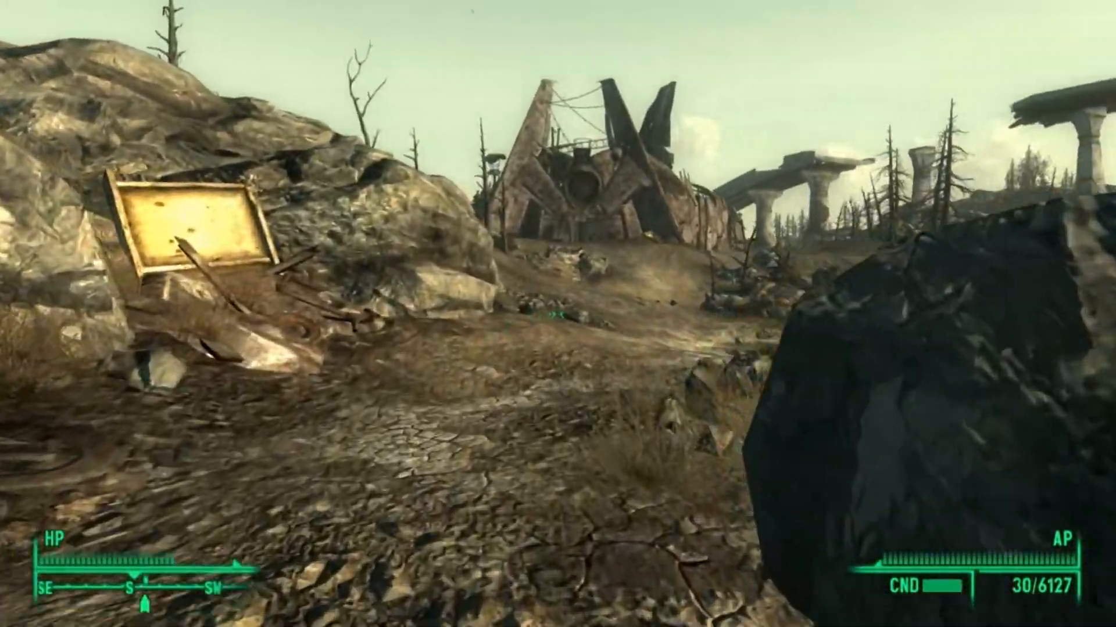
key("w")
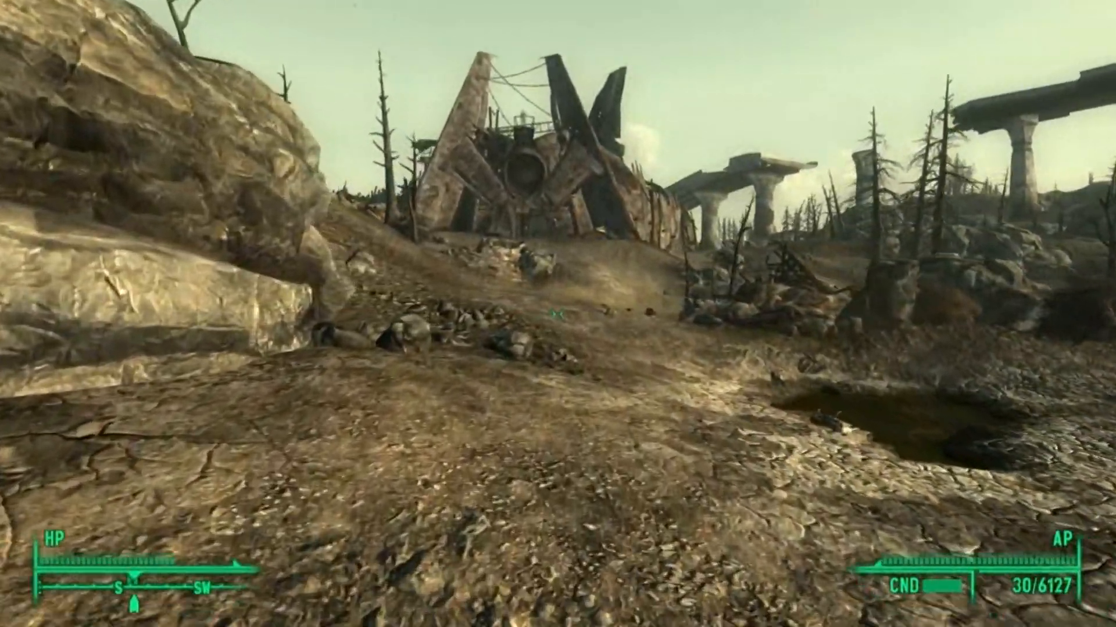
key("w")
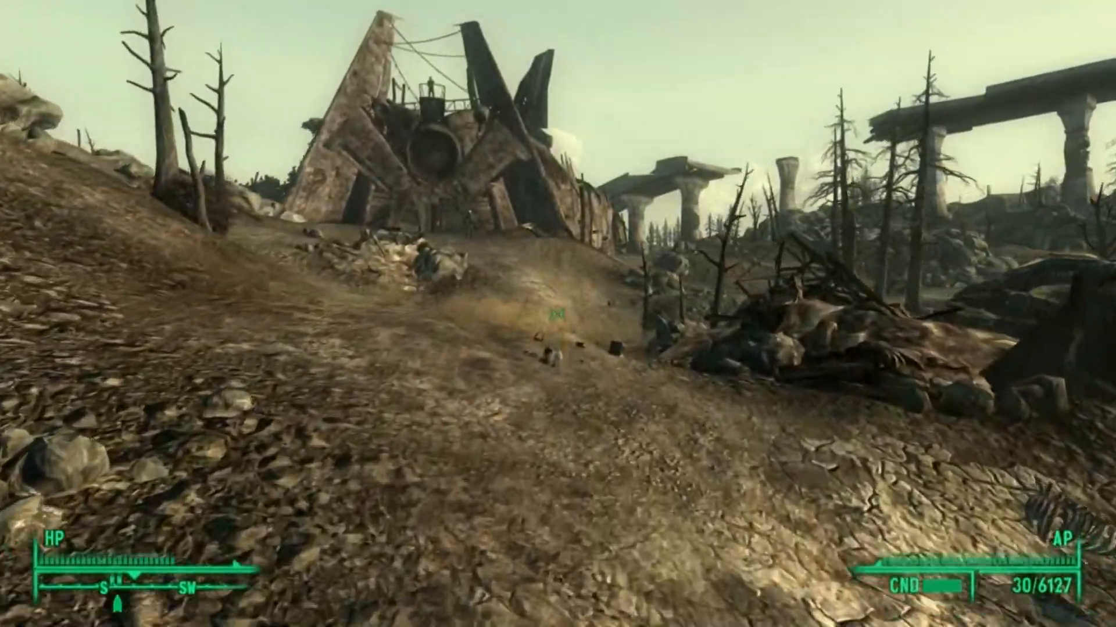
key("w")
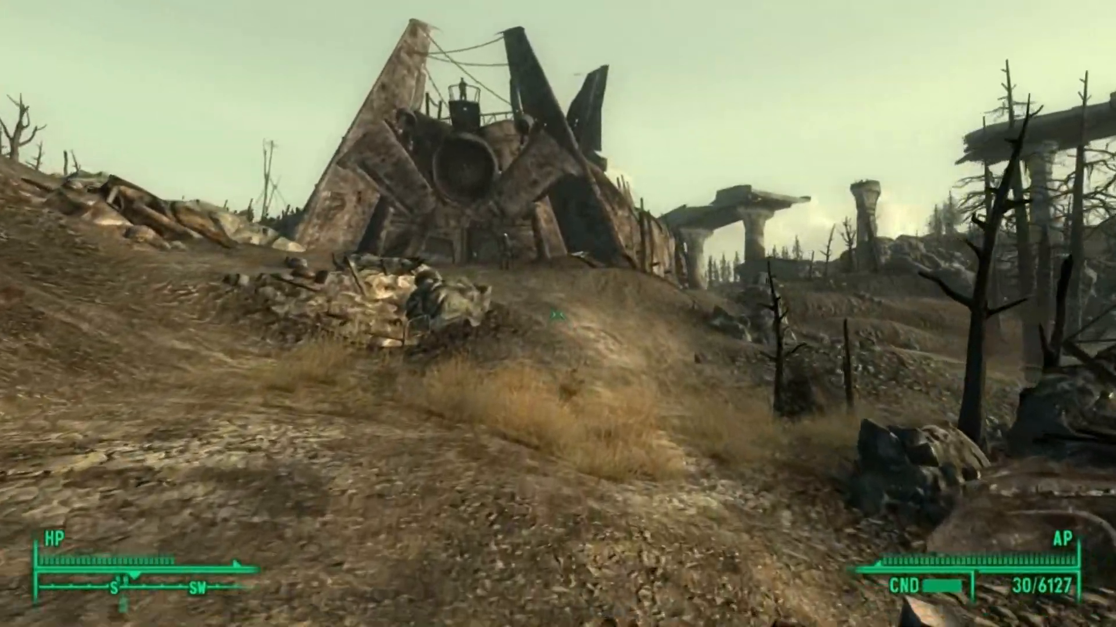
key("w")
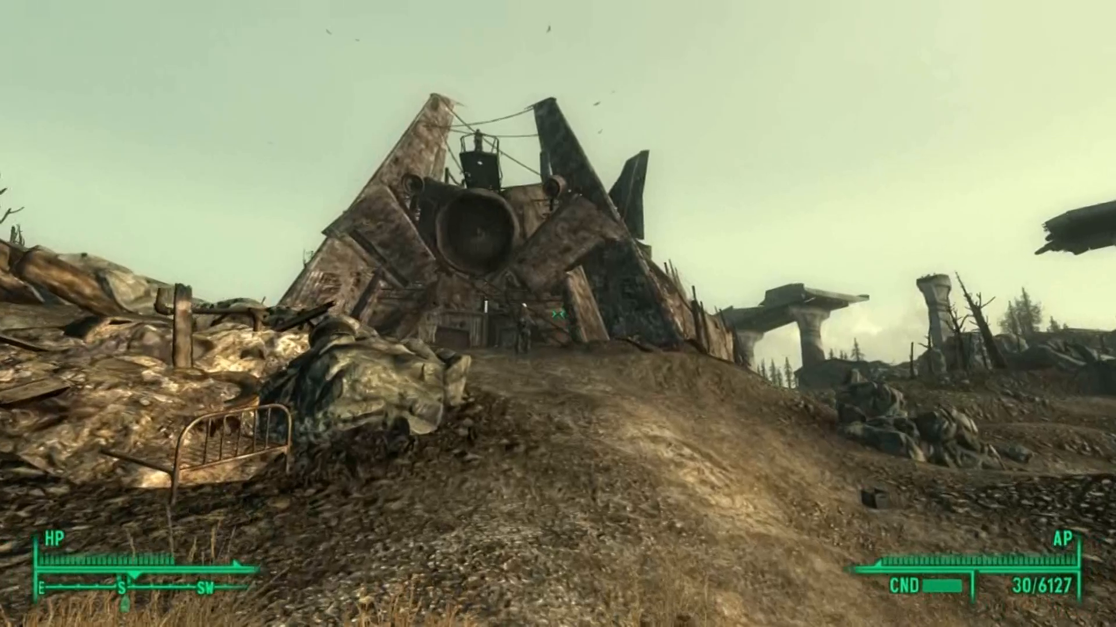
key("w")
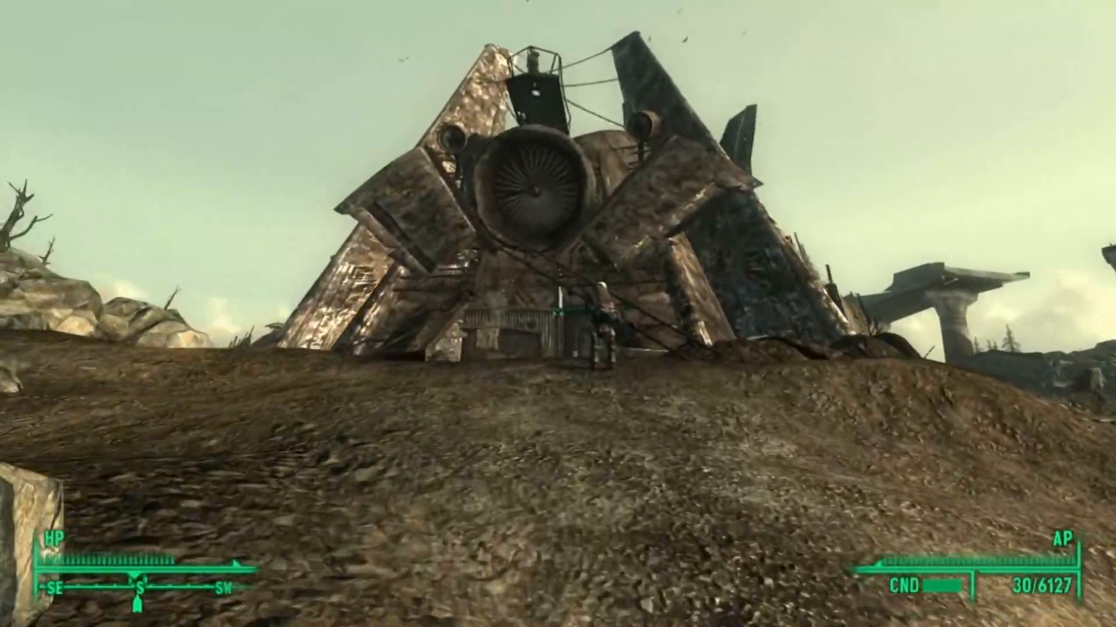
key("w")
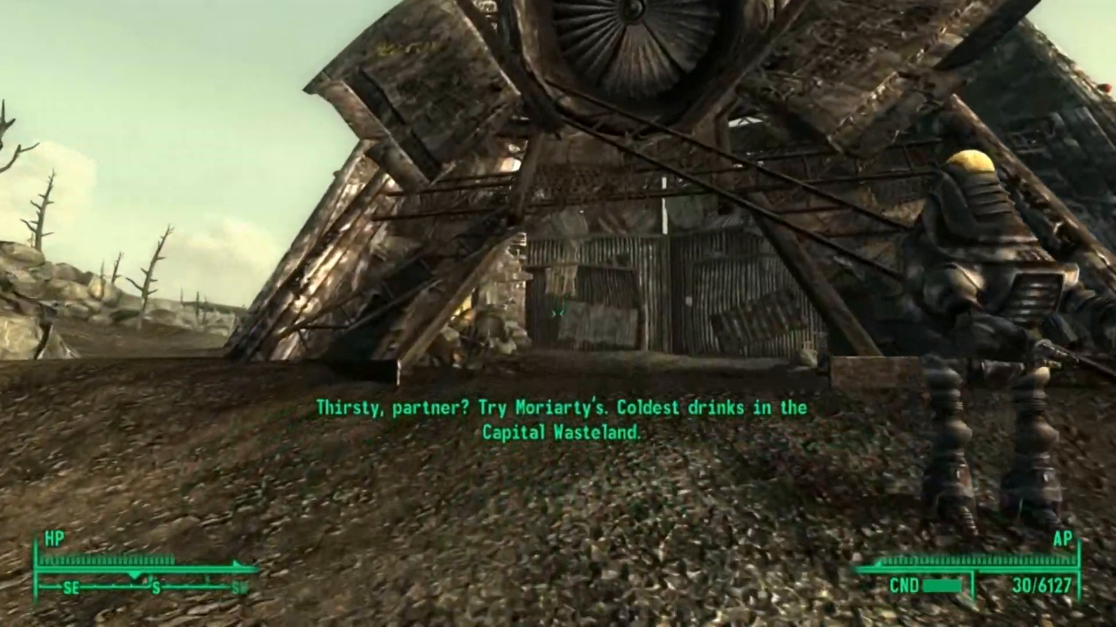
key("w")
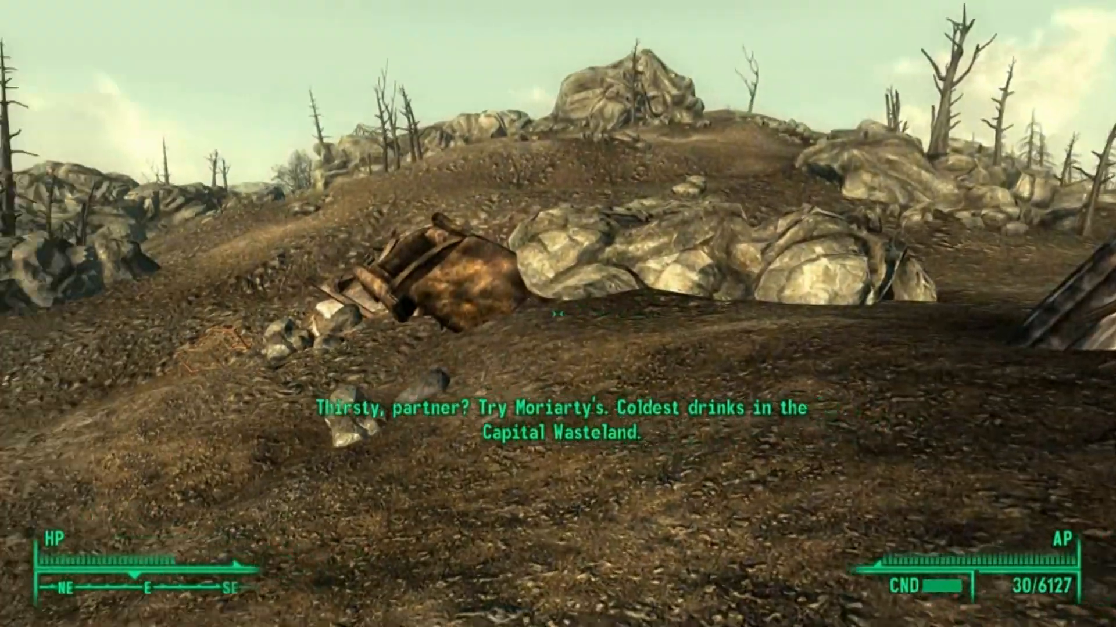